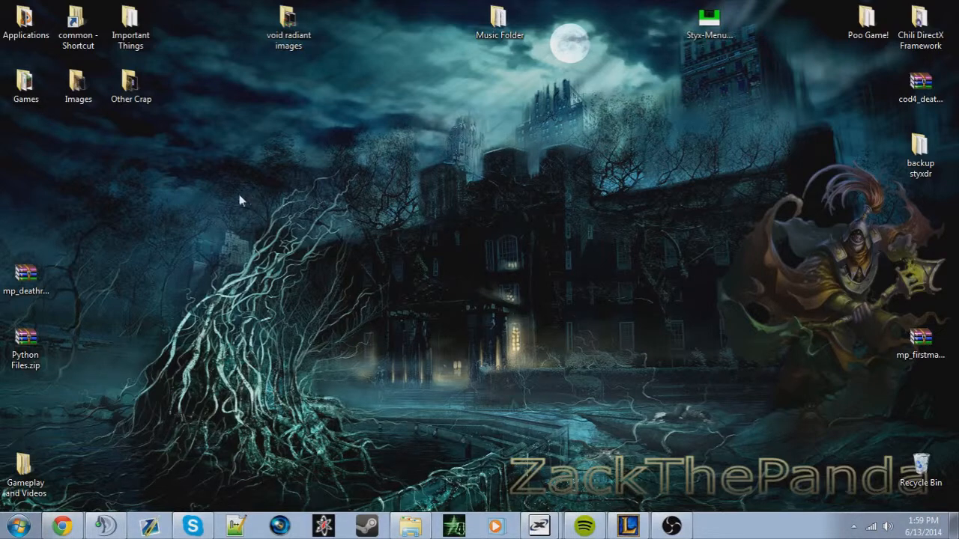
Switch to Notepad++, check the Batch option among a blank document's languages, and close the editor
{"action": "left_click", "coordinate": [19, 527]}
{"action": "left_click", "coordinate": [583, 210]}
{"action": "left_click", "coordinate": [236, 526]}
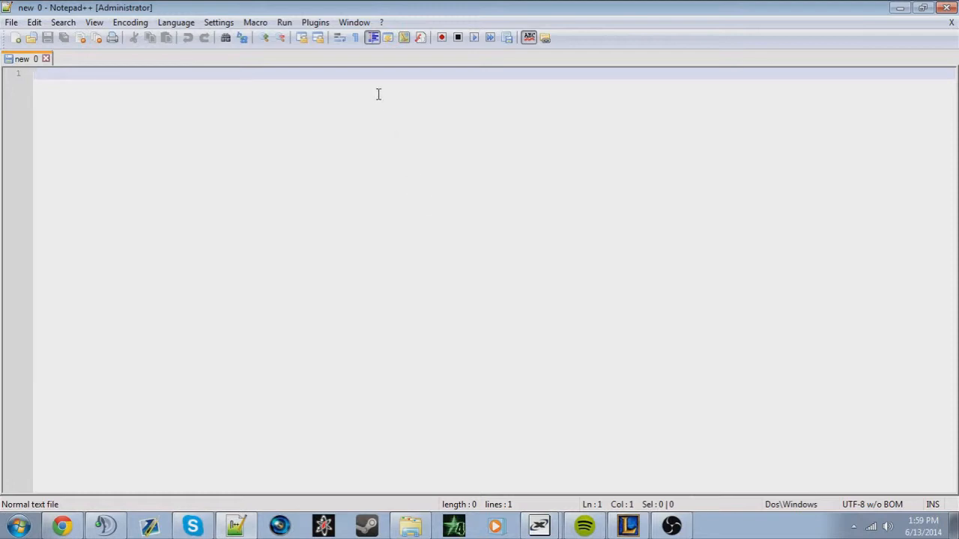
{"action": "left_click", "coordinate": [176, 21]}
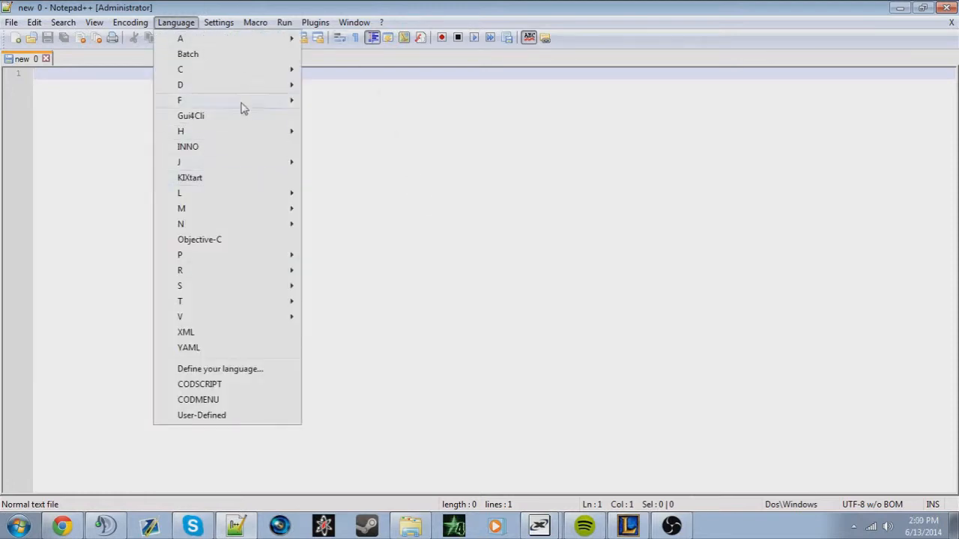
{"action": "left_click", "coordinate": [216, 51]}
{"action": "left_click", "coordinate": [176, 22]}
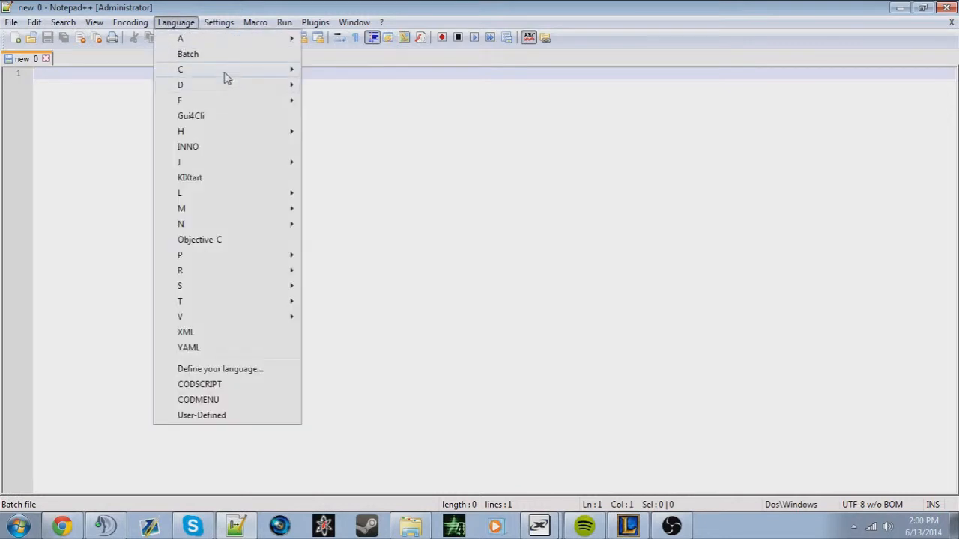
{"action": "mouse_move", "coordinate": [225, 71]}
{"action": "left_click", "coordinate": [612, 138]}
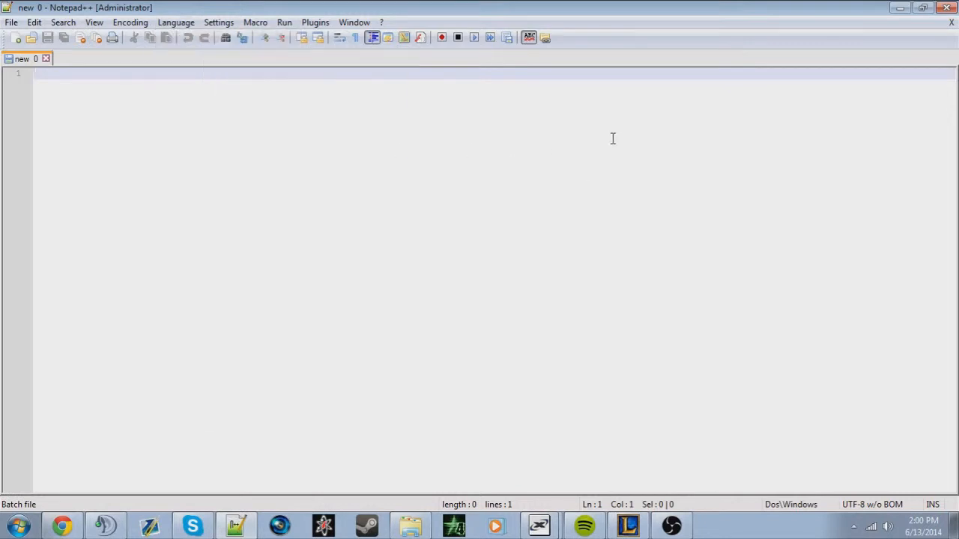
{"action": "left_click", "coordinate": [951, 7]}
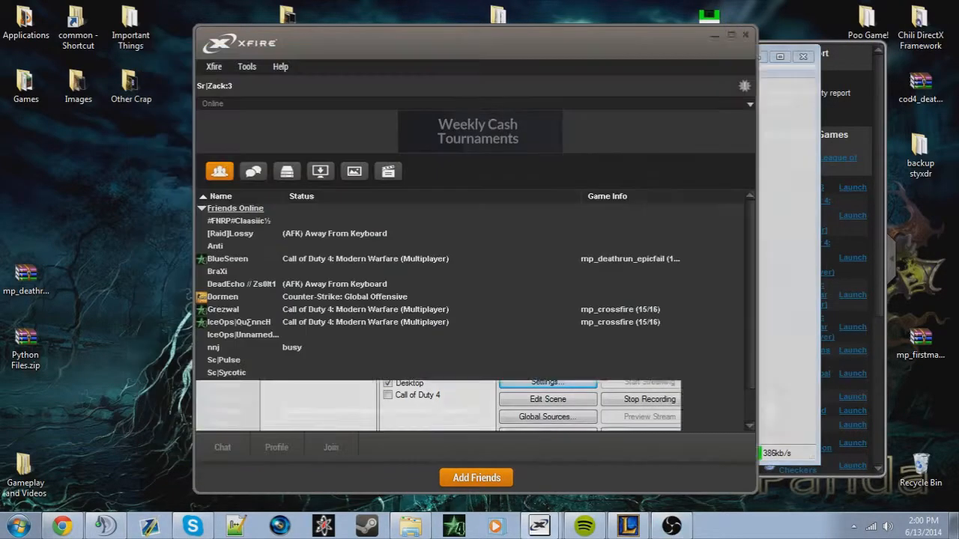
Locate the asset_manager shortcut in the desktop's Applications folder and close the folder
{"action": "key", "text": "super+d"}
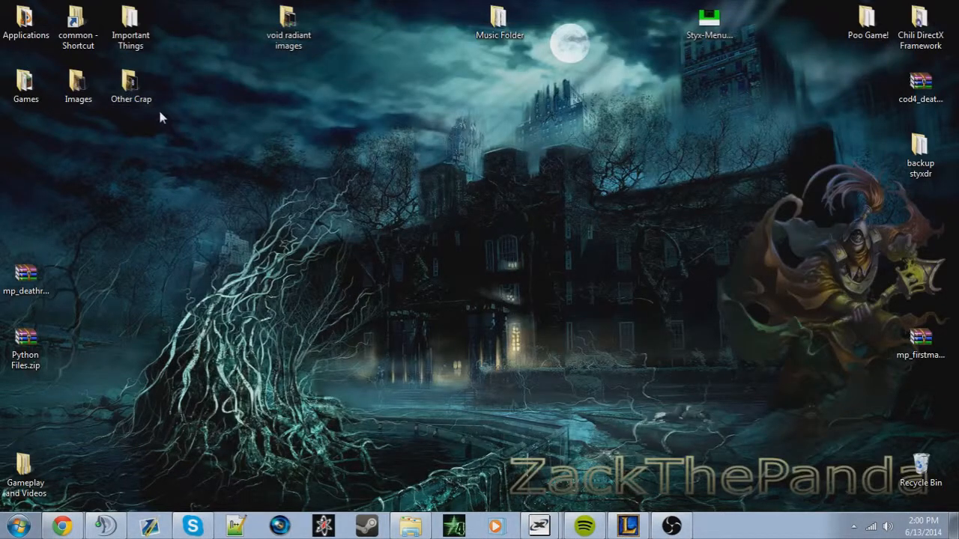
{"action": "double_click", "coordinate": [42, 22]}
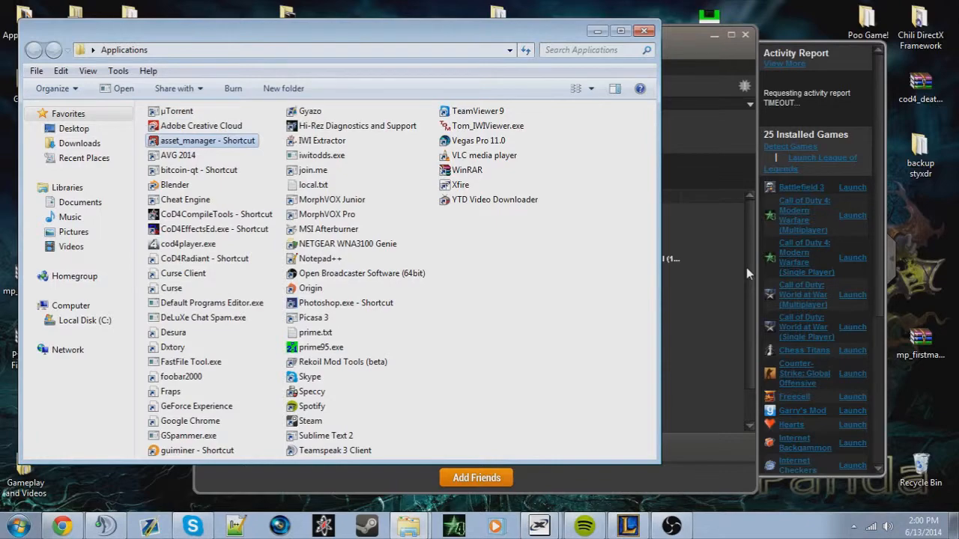
{"action": "left_click", "coordinate": [645, 31]}
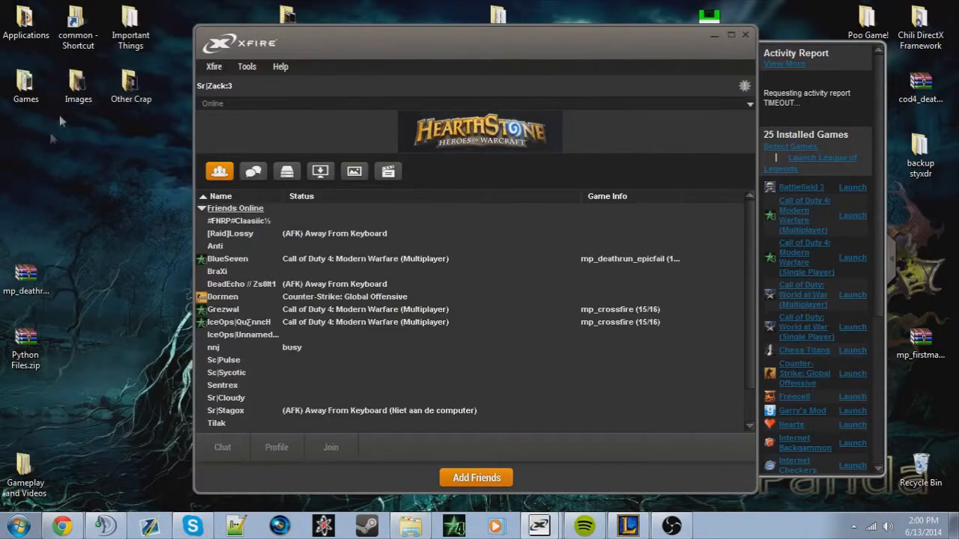
Locate asset_manager.exe in Call of Duty 4's bin folder through the common shortcut, and reopen the Applications folder
{"action": "left_click", "coordinate": [955, 527]}
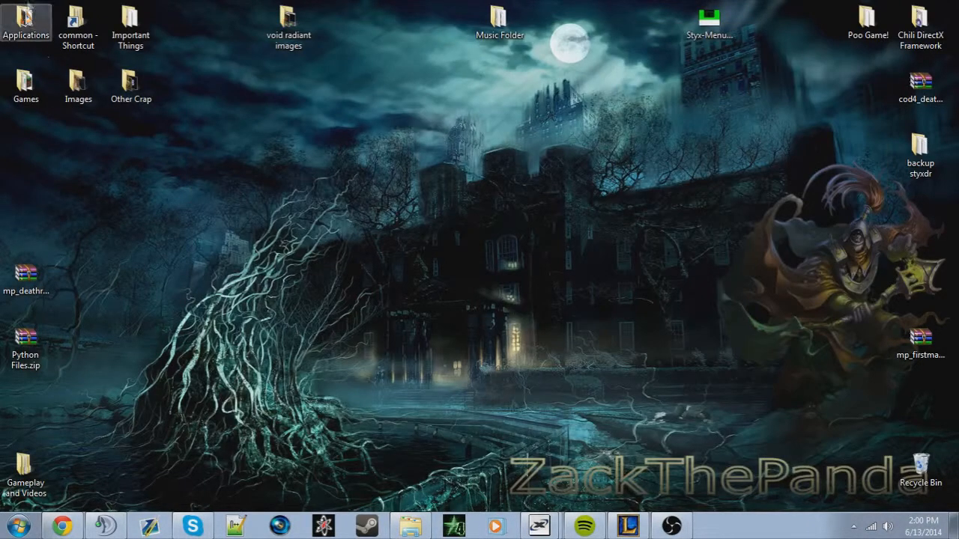
{"action": "double_click", "coordinate": [76, 22]}
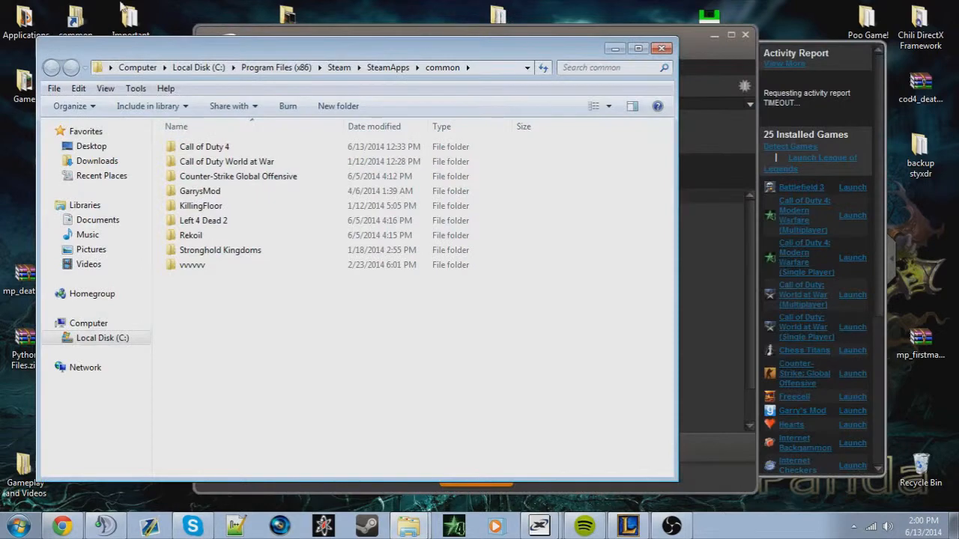
{"action": "double_click", "coordinate": [281, 149]}
{"action": "double_click", "coordinate": [187, 206]}
{"action": "left_click", "coordinate": [227, 205]}
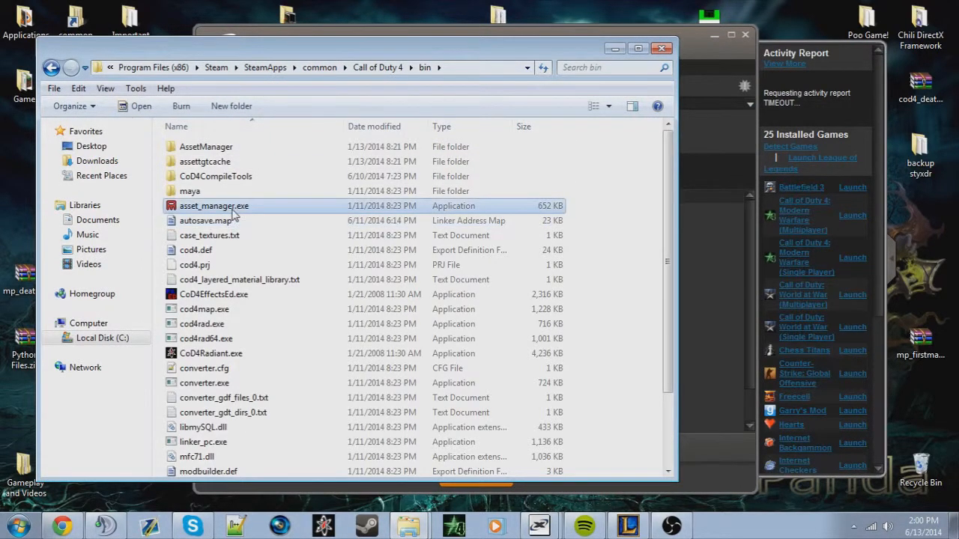
{"action": "left_click", "coordinate": [662, 48]}
{"action": "double_click", "coordinate": [26, 19]}
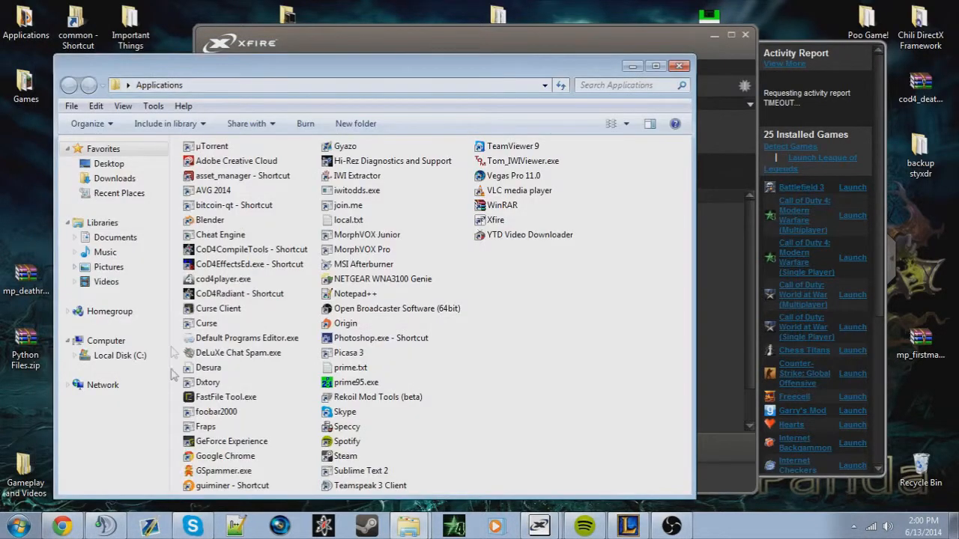
Switch to Chrome and search Google Images for "seamless metal textures" in a new tab
{"action": "left_click", "coordinate": [61, 526]}
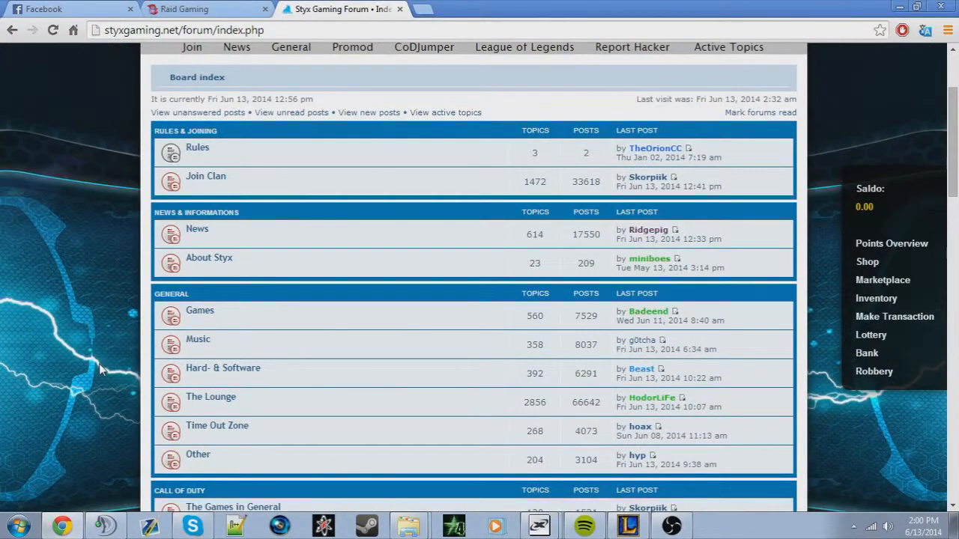
{"action": "key", "text": "ctrl+t"}
{"action": "type", "text": "seamless s"}
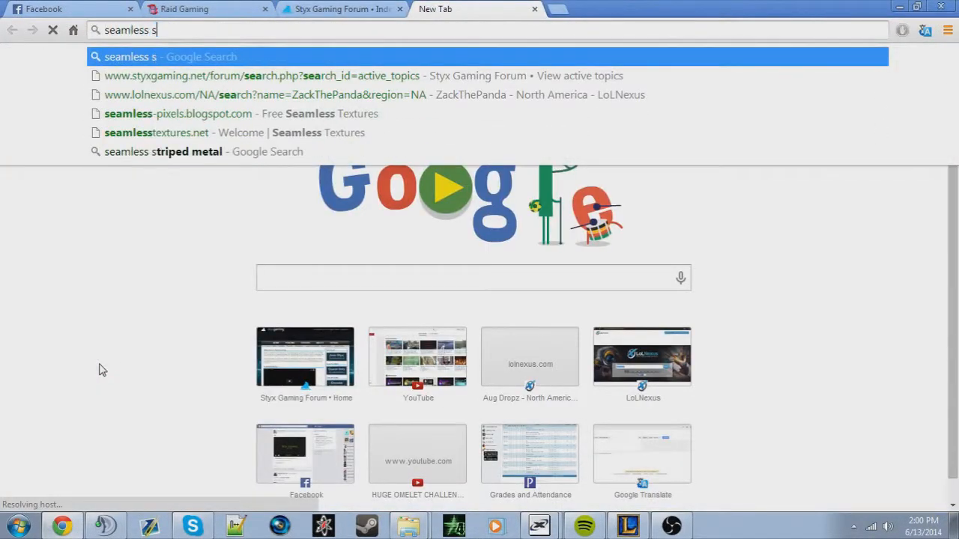
{"action": "key", "text": "BackSpace"}
{"action": "type", "text": "metal textures"}
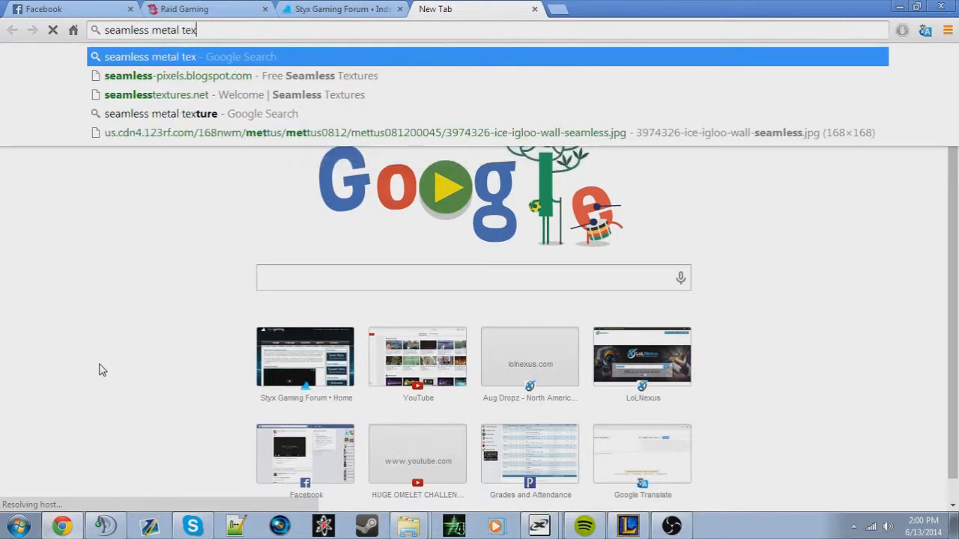
{"action": "key", "text": "Return"}
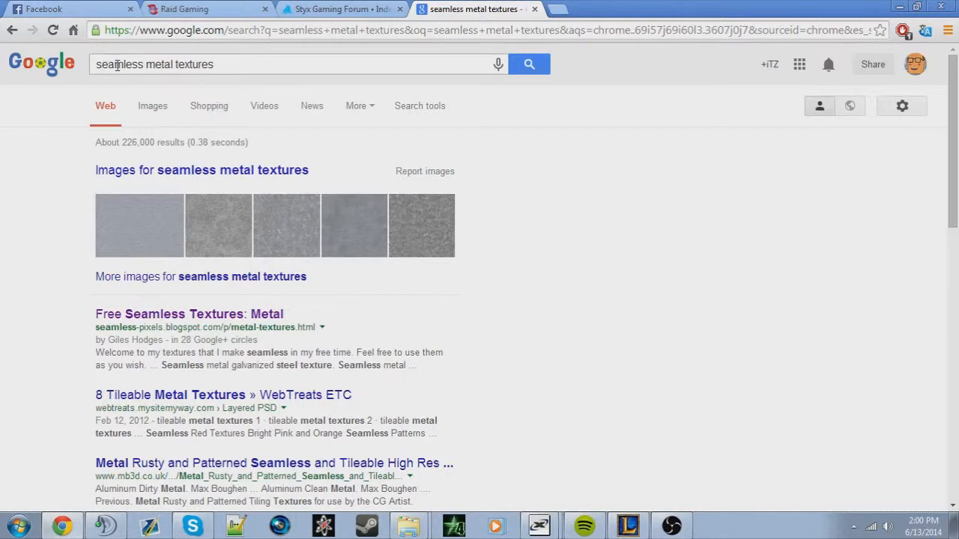
{"action": "left_click", "coordinate": [140, 107]}
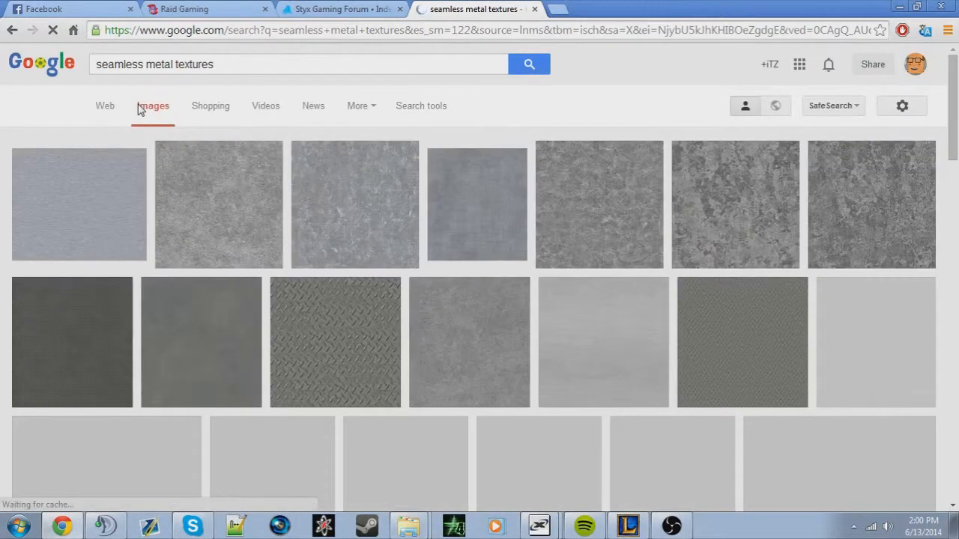
Look through the seamless metal texture image results and return to the start of the results
{"action": "scroll", "coordinate": [441, 296], "scroll_direction": "down", "scroll_amount": 5}
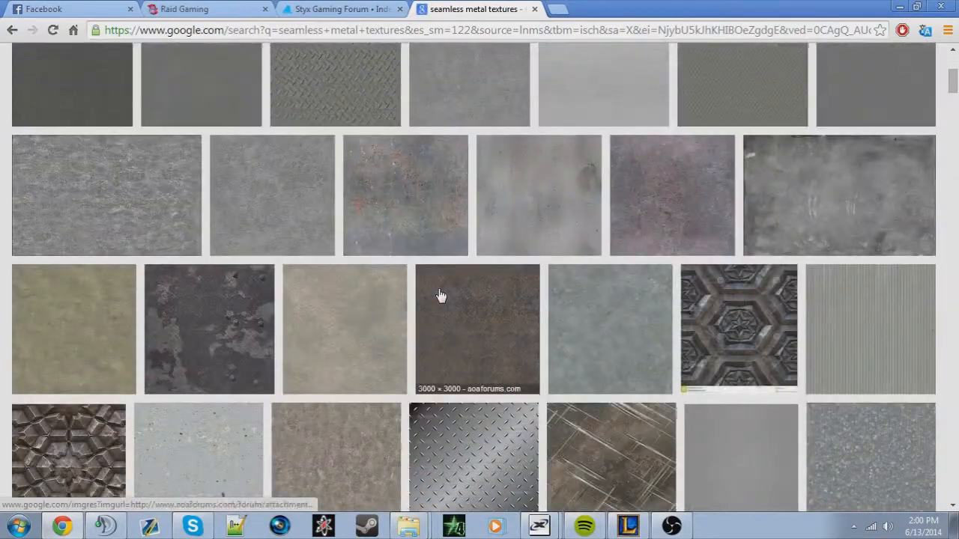
{"action": "scroll", "coordinate": [441, 298], "scroll_direction": "down", "scroll_amount": 10}
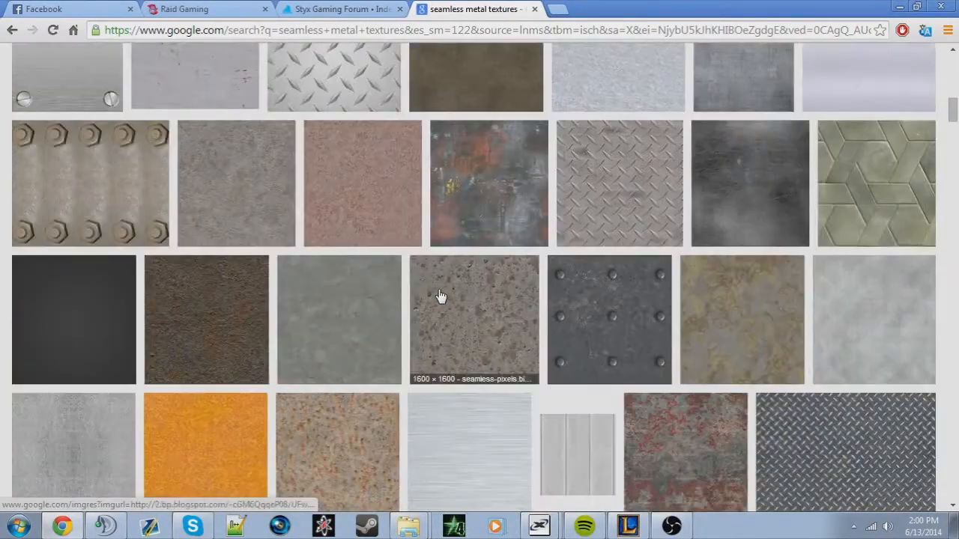
{"action": "scroll", "coordinate": [441, 298], "scroll_direction": "down", "scroll_amount": 10}
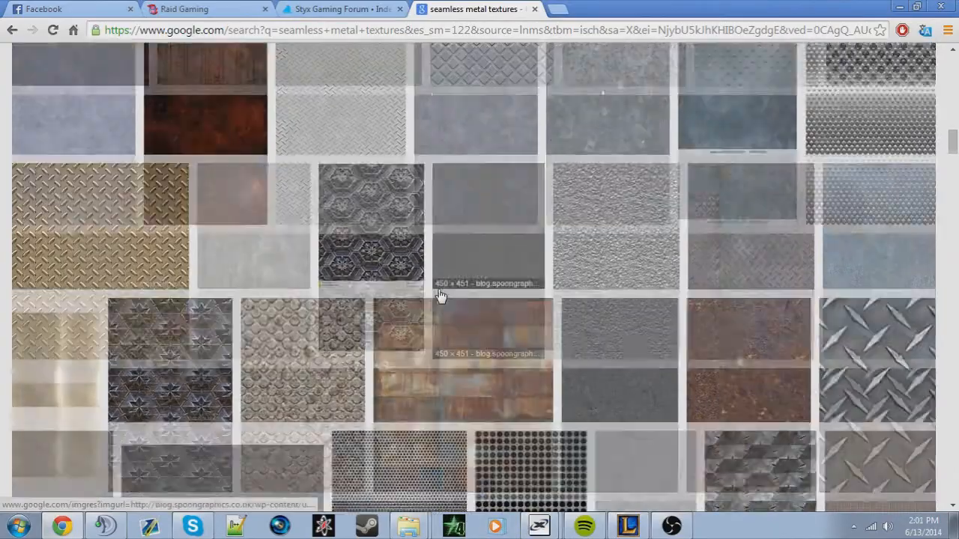
{"action": "scroll", "coordinate": [441, 297], "scroll_direction": "down", "scroll_amount": 10}
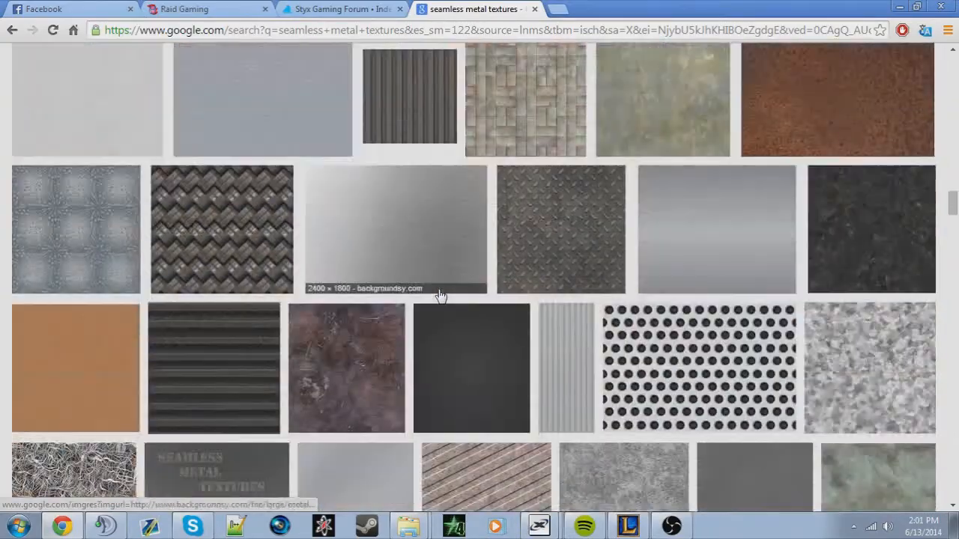
{"action": "scroll", "coordinate": [442, 292], "scroll_direction": "down", "scroll_amount": 5}
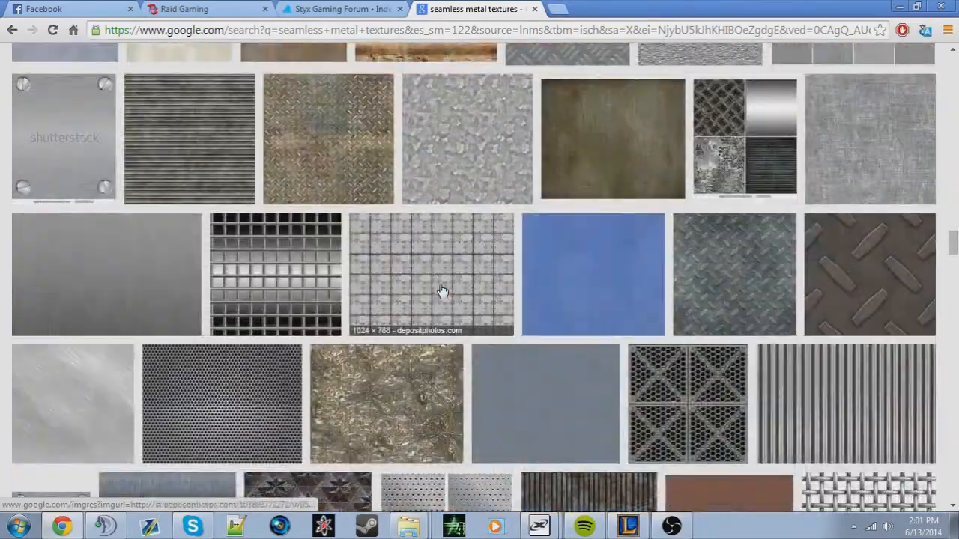
{"action": "scroll", "coordinate": [442, 292], "scroll_direction": "down", "scroll_amount": 10}
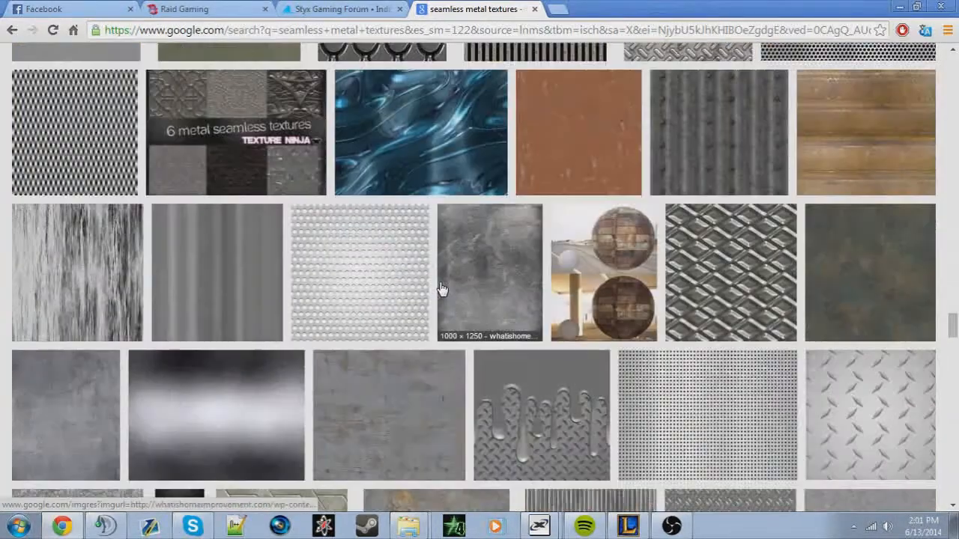
{"action": "left_click_drag", "start_coordinate": [952, 325], "coordinate": [951, 67]}
{"action": "scroll", "coordinate": [730, 184], "scroll_direction": "up", "scroll_amount": 1}
Broaden the image search to "seamless textures" and preview the blue-green sidewalk stone texture
{"action": "left_click_drag", "start_coordinate": [174, 65], "coordinate": [138, 66]}
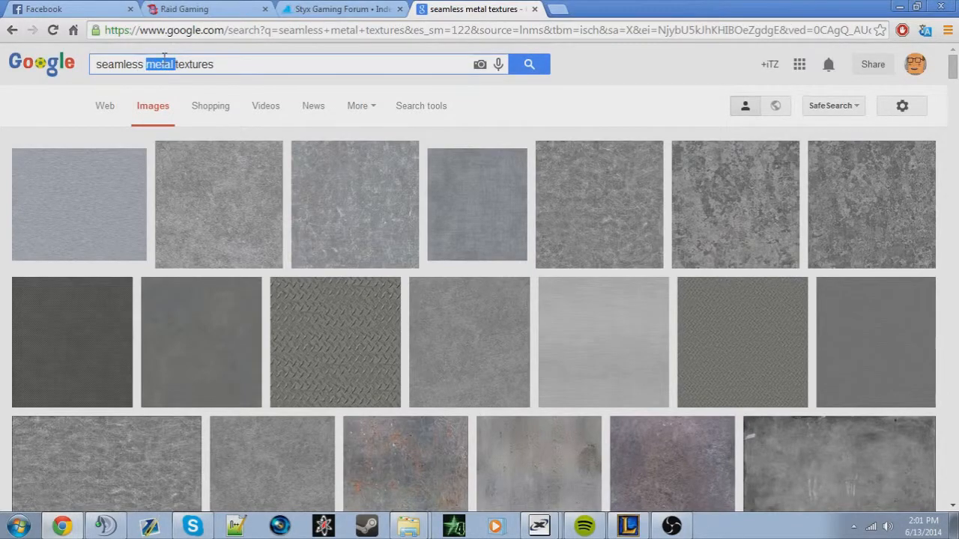
{"action": "key", "text": "BackSpace"}
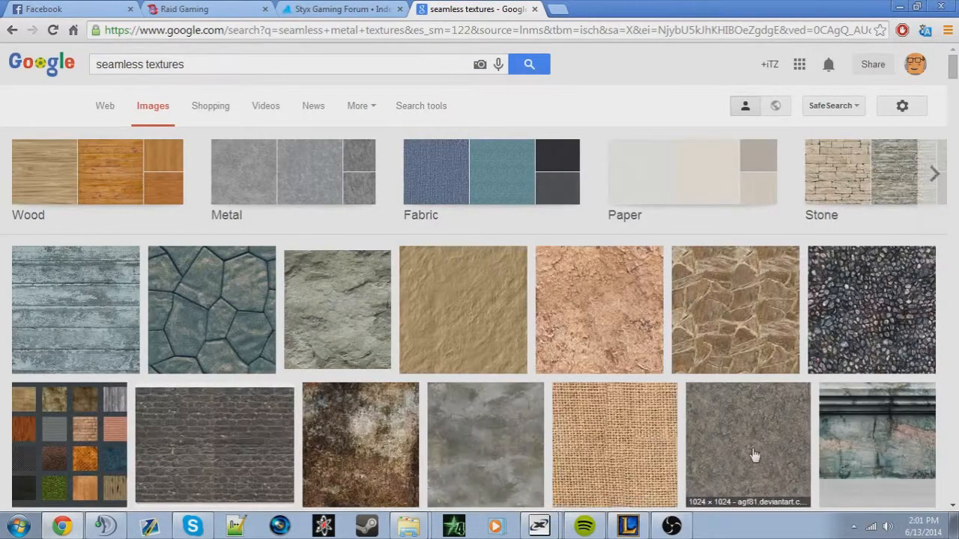
{"action": "scroll", "coordinate": [755, 455], "scroll_direction": "down", "scroll_amount": 3}
{"action": "scroll", "coordinate": [432, 336], "scroll_direction": "up", "scroll_amount": 2}
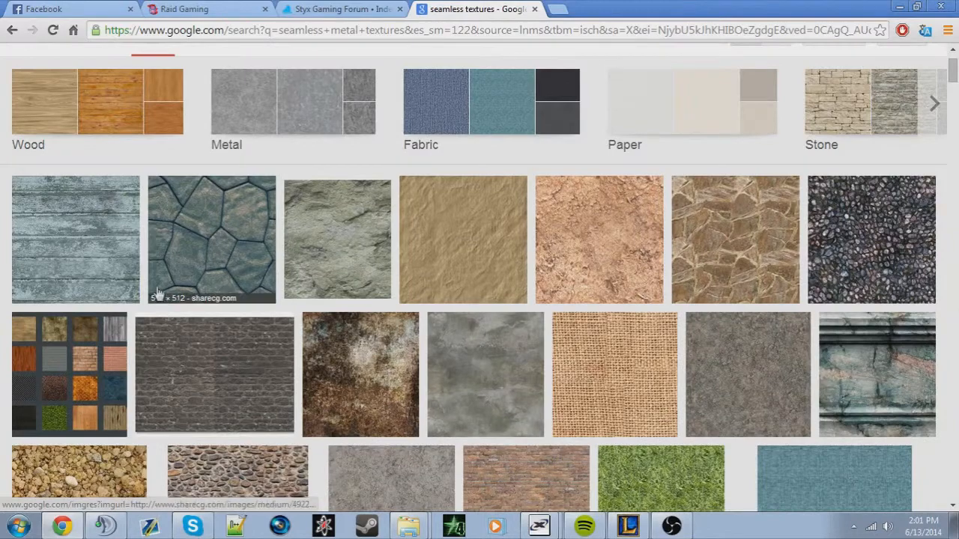
{"action": "left_click", "coordinate": [193, 218]}
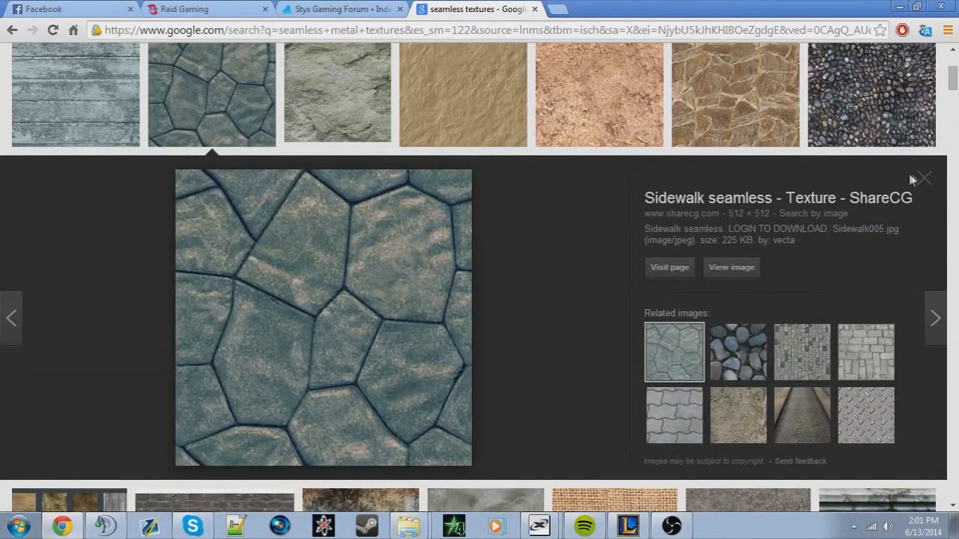
{"action": "left_click", "coordinate": [922, 179]}
Browse further through the seamless texture results and preview the fiery orange texture
{"action": "scroll", "coordinate": [608, 275], "scroll_direction": "down", "scroll_amount": 5}
{"action": "scroll", "coordinate": [608, 275], "scroll_direction": "down", "scroll_amount": 10}
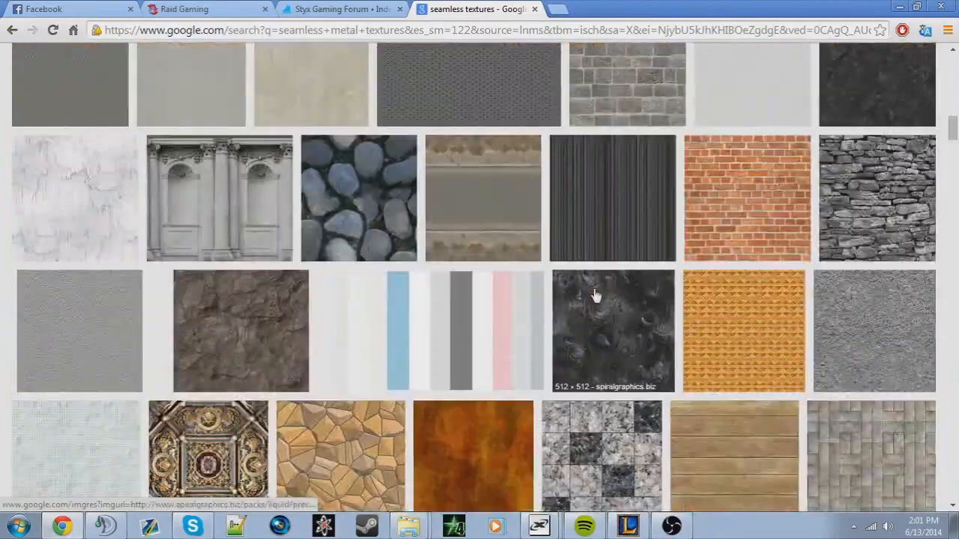
{"action": "scroll", "coordinate": [647, 298], "scroll_direction": "down", "scroll_amount": 8}
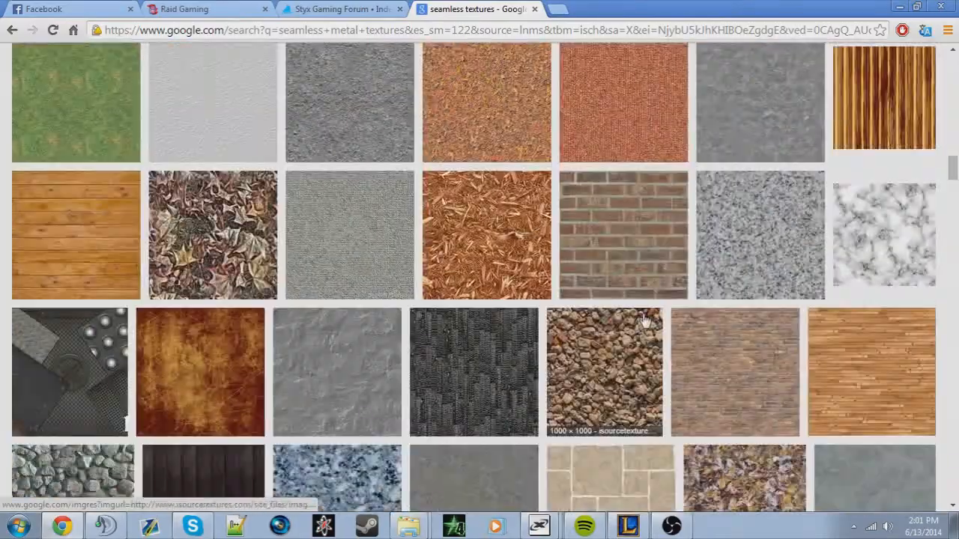
{"action": "scroll", "coordinate": [646, 321], "scroll_direction": "down", "scroll_amount": 9}
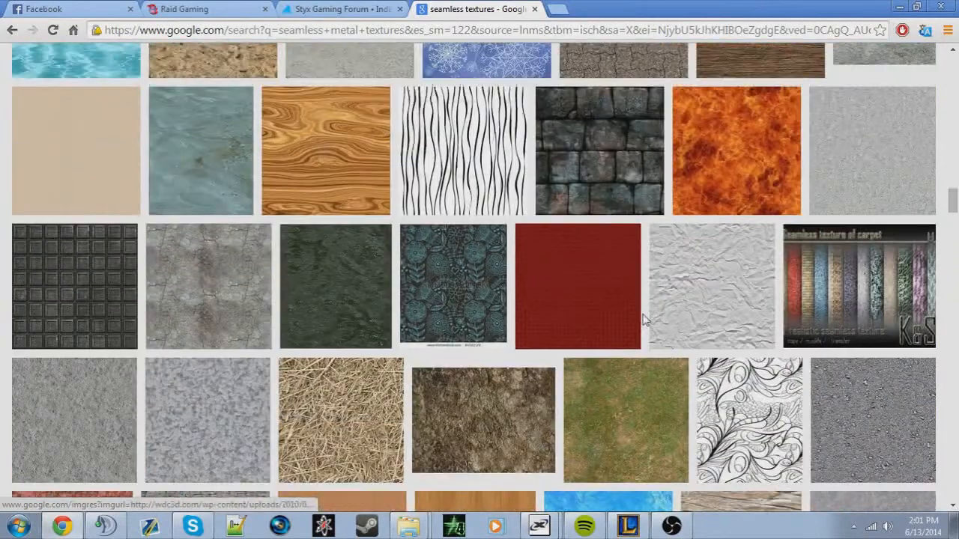
{"action": "scroll", "coordinate": [643, 320], "scroll_direction": "up", "scroll_amount": 1}
{"action": "left_click", "coordinate": [736, 216]}
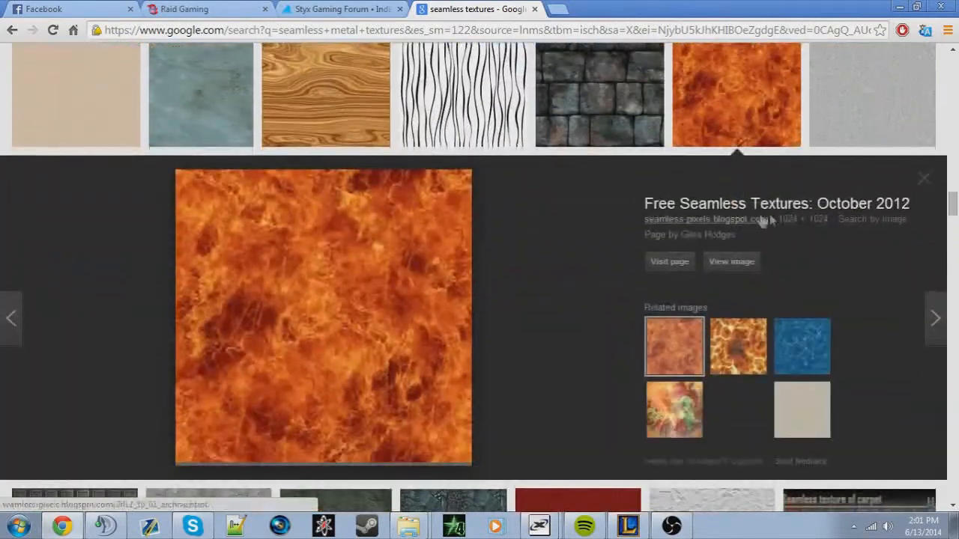
{"action": "left_click", "coordinate": [932, 177]}
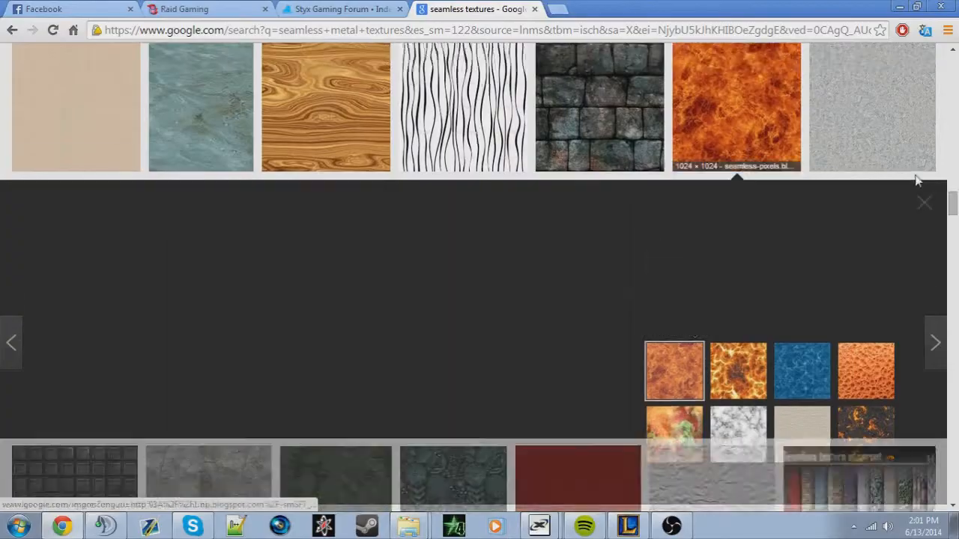
Look over more seamless texture results and expand the Wood category
{"action": "scroll", "coordinate": [717, 271], "scroll_direction": "down", "scroll_amount": 5}
{"action": "scroll", "coordinate": [639, 231], "scroll_direction": "up", "scroll_amount": 1}
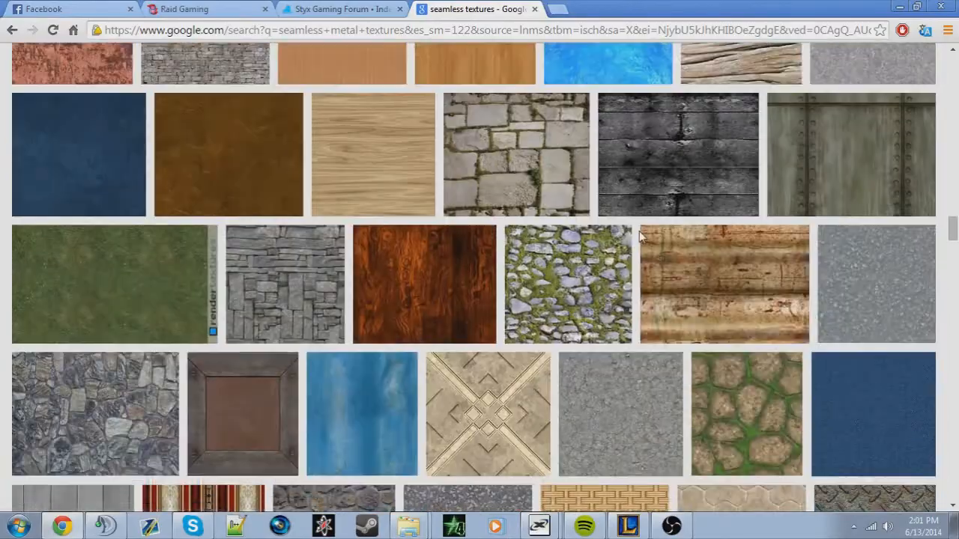
{"action": "scroll", "coordinate": [543, 176], "scroll_direction": "up", "scroll_amount": 15}
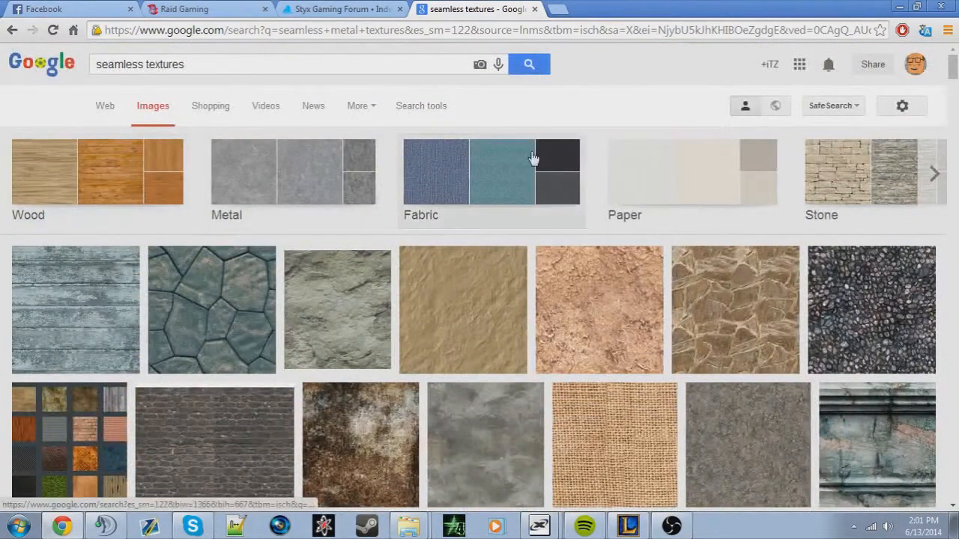
{"action": "left_click", "coordinate": [122, 204]}
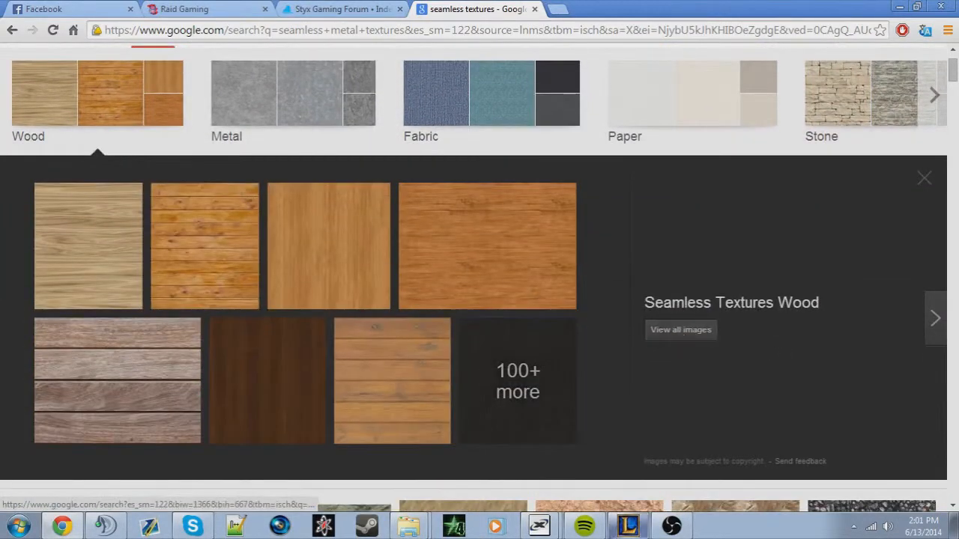
Open the full set of seamless wood texture images and look through the results
{"action": "scroll", "coordinate": [629, 224], "scroll_direction": "down", "scroll_amount": 5}
{"action": "scroll", "coordinate": [629, 224], "scroll_direction": "up", "scroll_amount": 4}
{"action": "scroll", "coordinate": [629, 224], "scroll_direction": "down", "scroll_amount": 2}
{"action": "scroll", "coordinate": [629, 224], "scroll_direction": "down", "scroll_amount": 3}
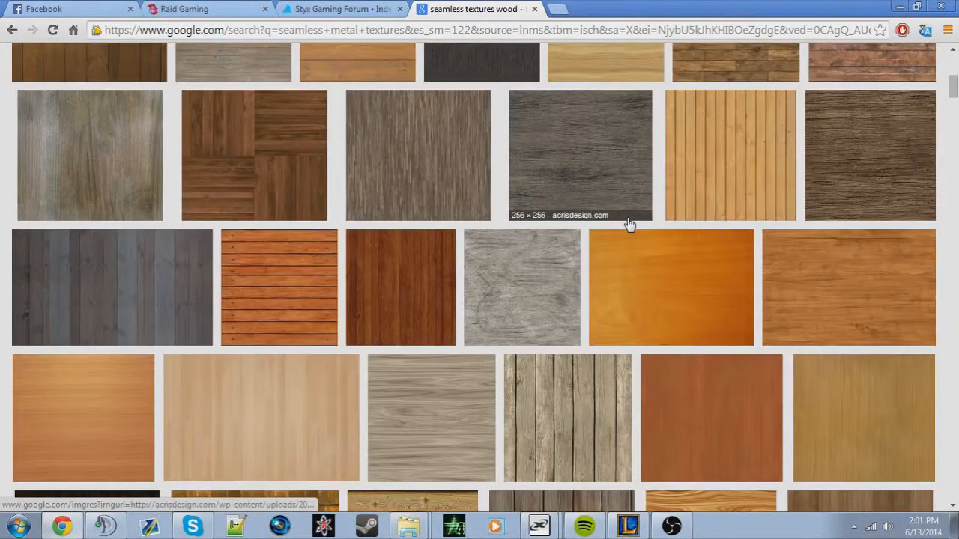
{"action": "scroll", "coordinate": [629, 224], "scroll_direction": "up", "scroll_amount": 6}
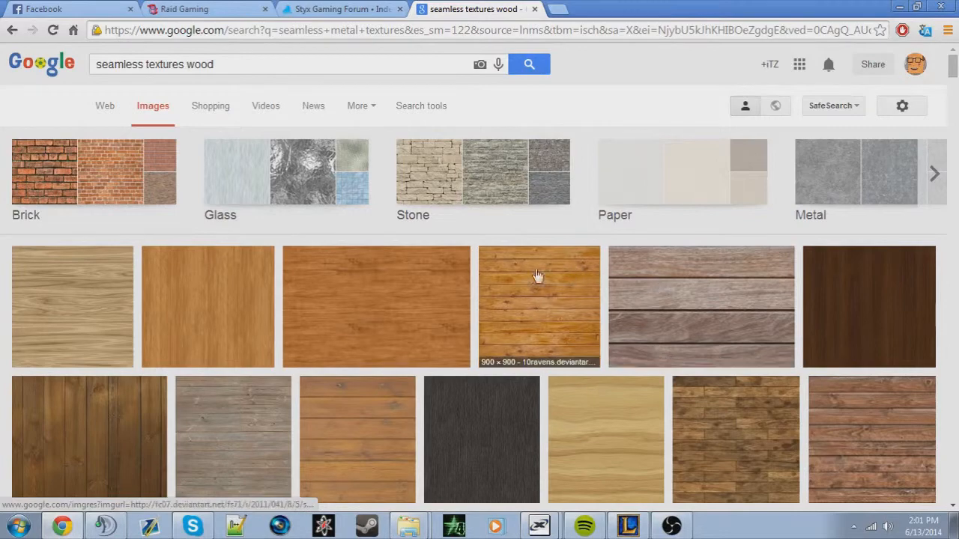
{"action": "scroll", "coordinate": [266, 306], "scroll_direction": "down", "scroll_amount": 5}
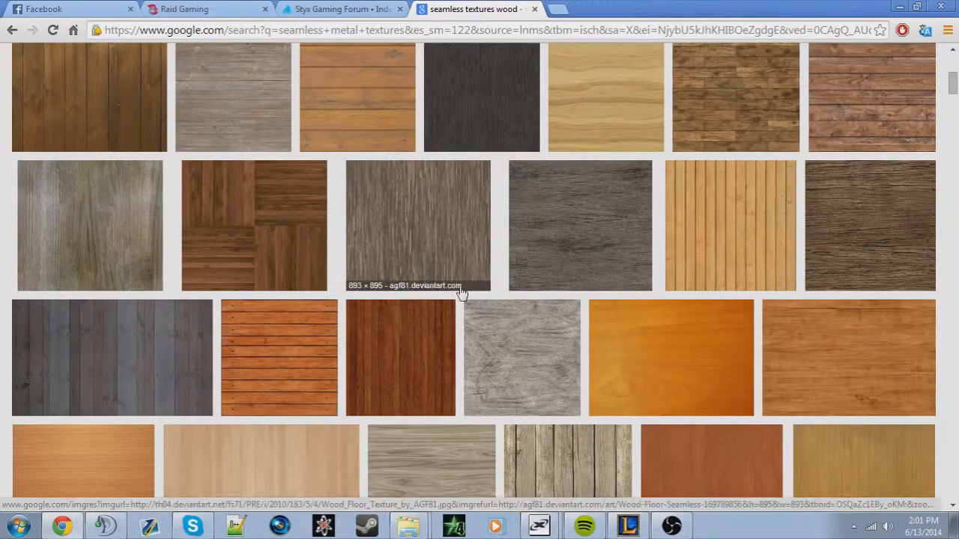
{"action": "scroll", "coordinate": [460, 293], "scroll_direction": "up", "scroll_amount": 5}
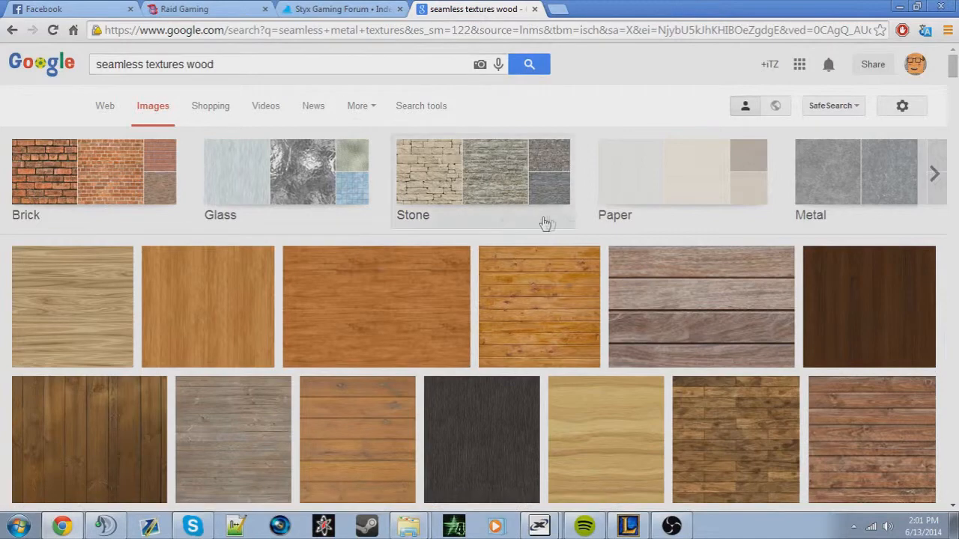
Check the Metal category, open all the seamless stone textures and preview the dark stone brick texture from ezhez.us
{"action": "left_click", "coordinate": [794, 187]}
{"action": "left_click", "coordinate": [935, 109]}
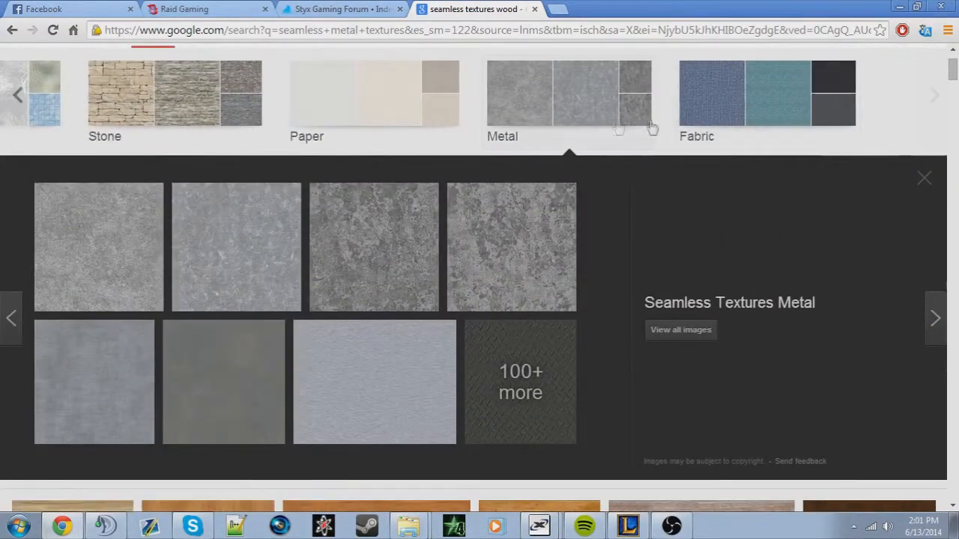
{"action": "left_click", "coordinate": [17, 94]}
{"action": "left_click", "coordinate": [485, 103]}
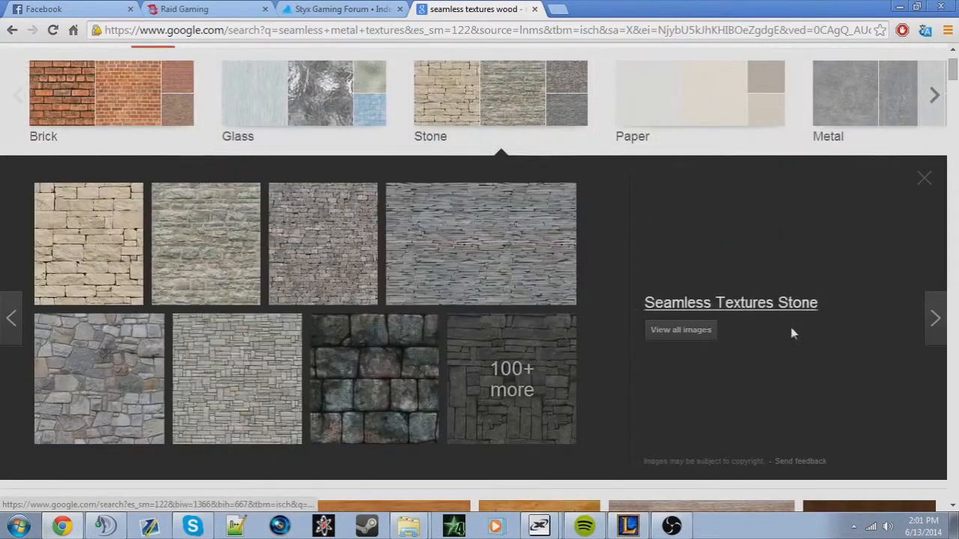
{"action": "left_click", "coordinate": [698, 331]}
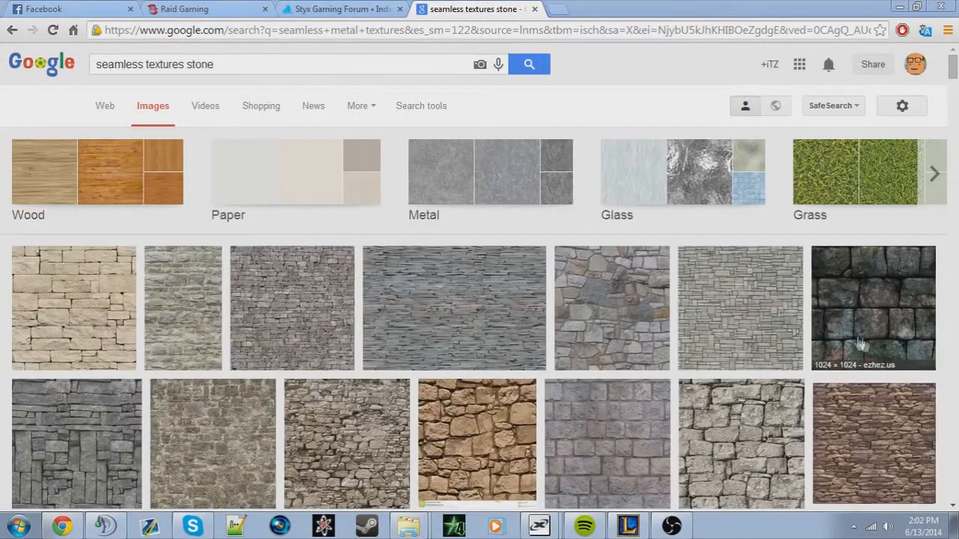
{"action": "left_click", "coordinate": [861, 337]}
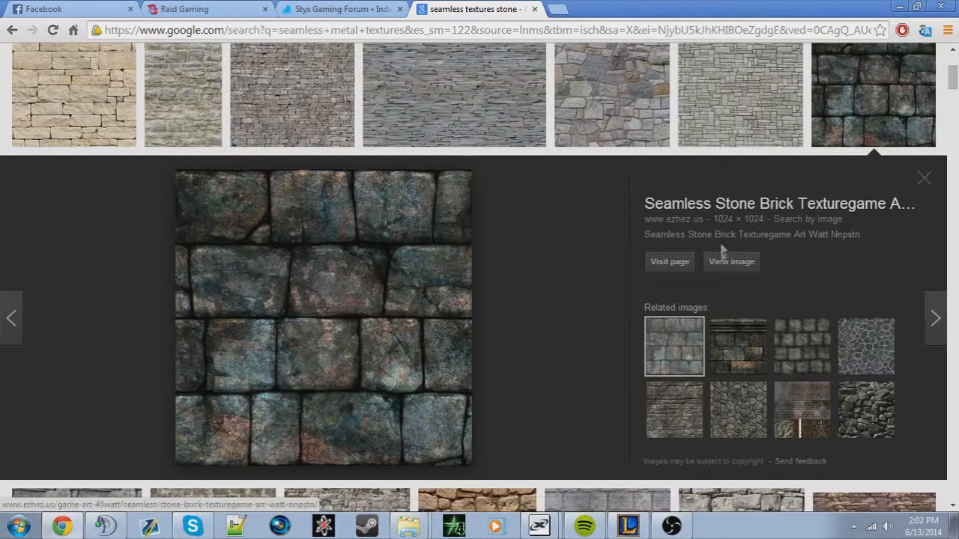
Open the stone brick image at full size, save it to the Desktop as "stone" and close its browser tab
{"action": "left_click", "coordinate": [731, 262]}
{"action": "right_click", "coordinate": [349, 167]}
{"action": "left_click", "coordinate": [442, 194]}
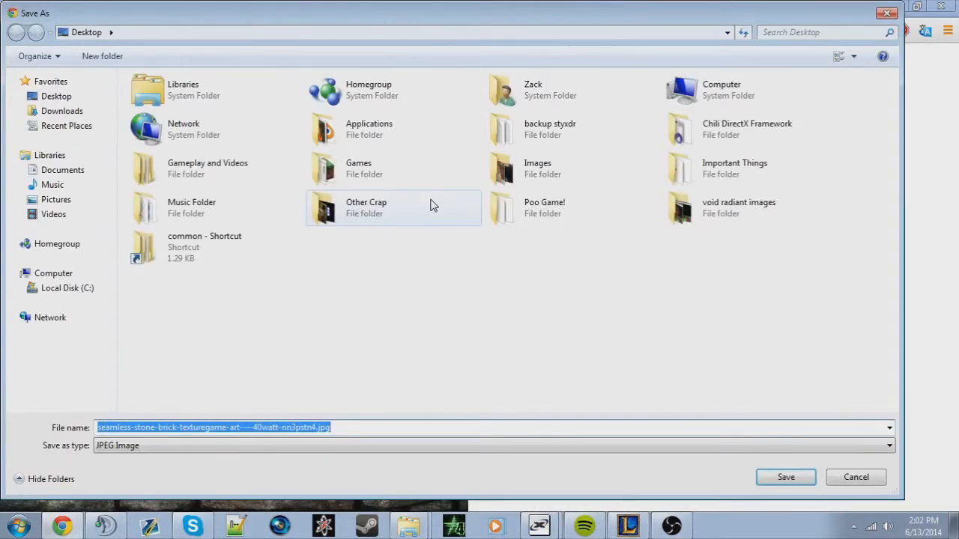
{"action": "type", "text": "sotne"}
{"action": "key", "text": "BackSpace"}
{"action": "key", "text": "BackSpace"}
{"action": "key", "text": "BackSpace"}
{"action": "key", "text": "BackSpace"}
{"action": "type", "text": "tone"}
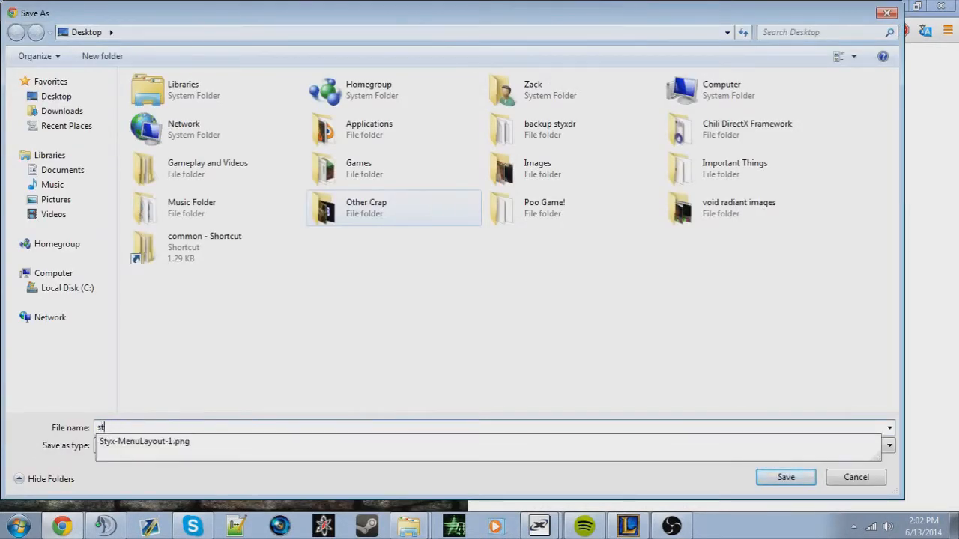
{"action": "key", "text": "Return"}
{"action": "left_click", "coordinate": [534, 9]}
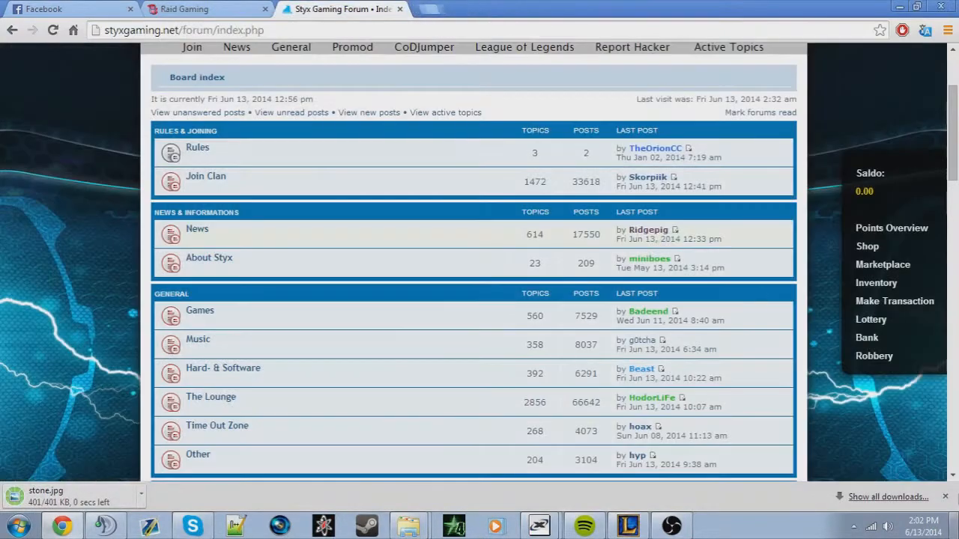
Place stone.jpg in an open spot on the desktop and open the Call of Duty 4 folder through the common shortcut
{"action": "left_click", "coordinate": [953, 527]}
{"action": "left_click_drag", "start_coordinate": [25, 146], "coordinate": [288, 148]}
{"action": "double_click", "coordinate": [77, 22]}
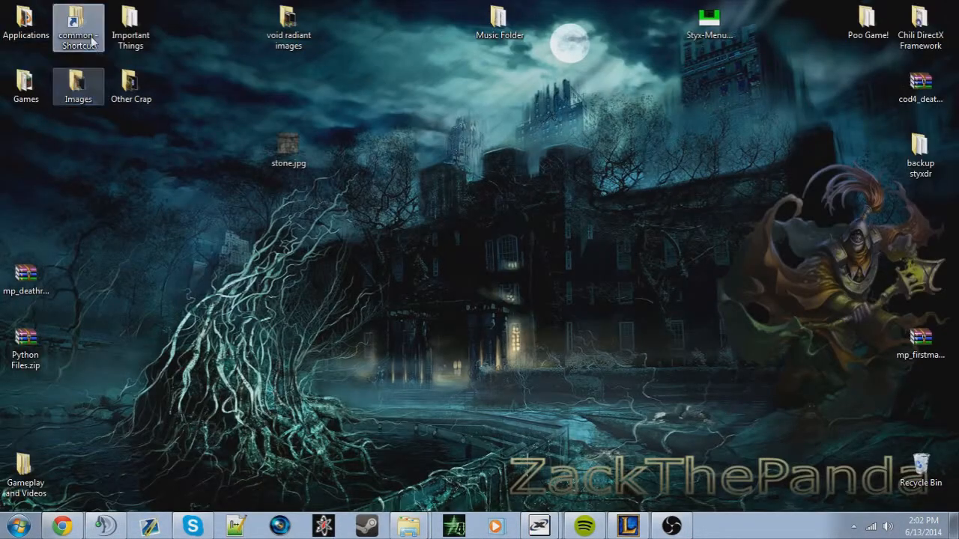
{"action": "double_click", "coordinate": [338, 113]}
{"action": "left_click_drag", "start_coordinate": [316, 14], "coordinate": [603, 54]}
{"action": "left_click", "coordinate": [950, 526]}
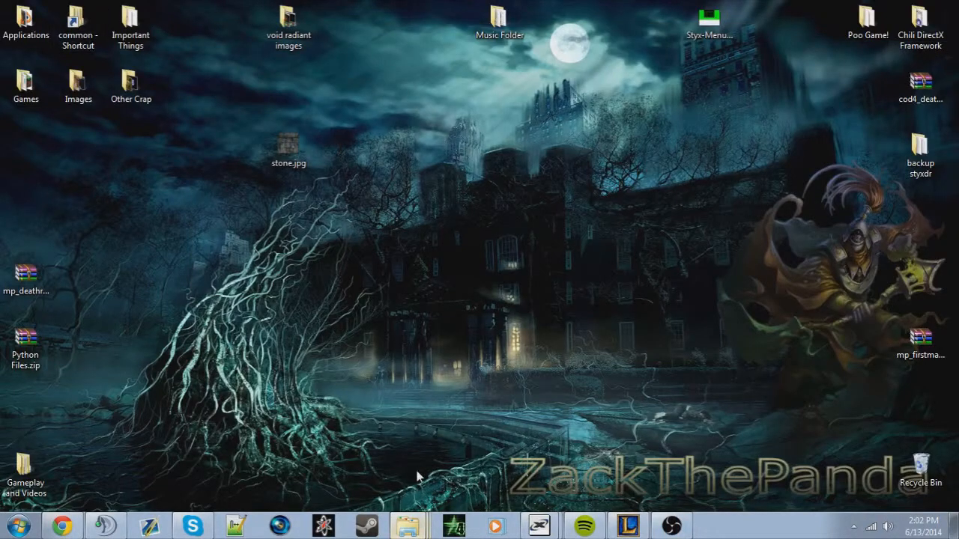
Copy stone.jpg from the desktop into the Call of Duty 4 folder and close the folder window
{"action": "left_click", "coordinate": [408, 524]}
{"action": "left_click", "coordinate": [313, 68]}
{"action": "left_click_drag", "start_coordinate": [329, 24], "coordinate": [313, 512]}
{"action": "left_click", "coordinate": [304, 171]}
{"action": "left_click", "coordinate": [294, 156]}
{"action": "left_click", "coordinate": [918, 201]}
{"action": "key", "text": "ctrl+v"}
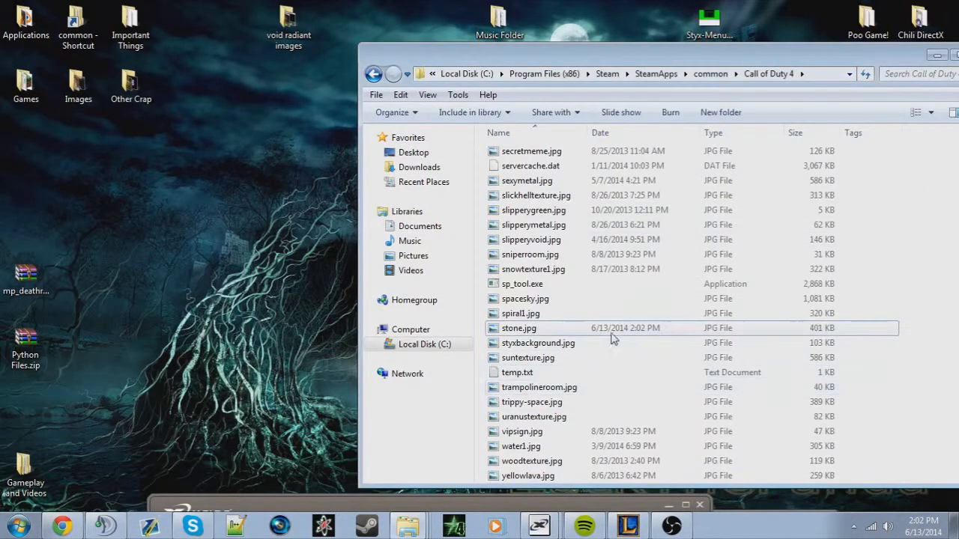
{"action": "scroll", "coordinate": [735, 142], "scroll_direction": "up", "scroll_amount": 10}
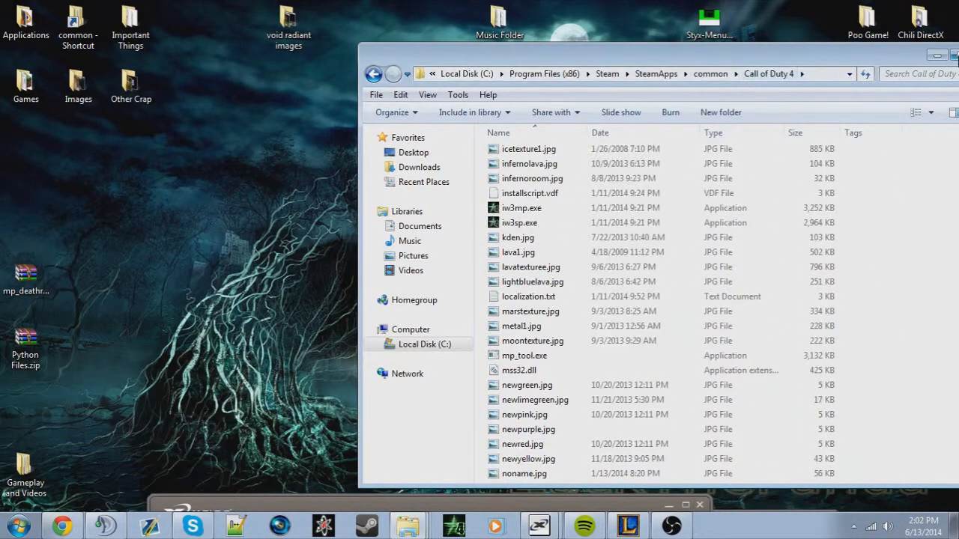
{"action": "left_click_drag", "start_coordinate": [866, 60], "coordinate": [717, 75]}
{"action": "left_click", "coordinate": [834, 70]}
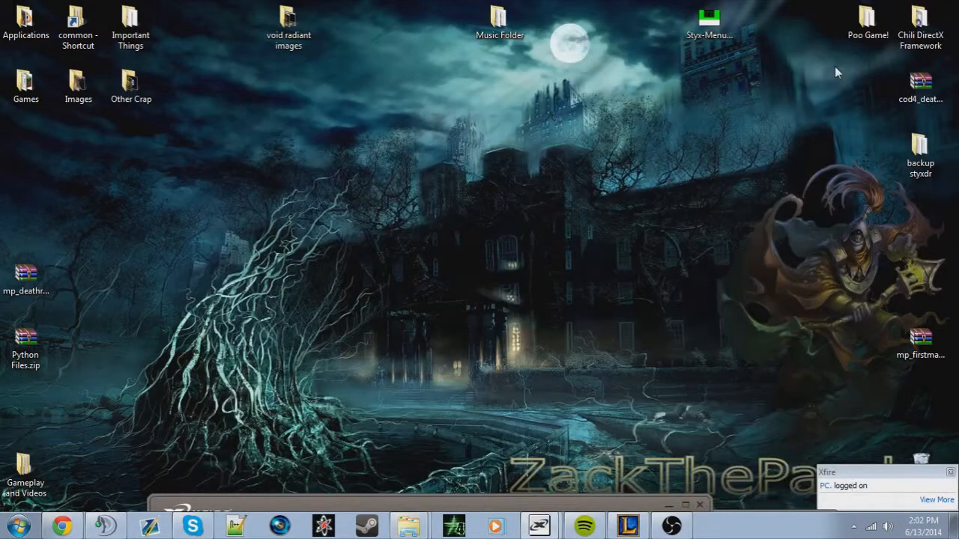
Open the Applications folder on the desktop and launch asset_manager
{"action": "left_click_drag", "start_coordinate": [393, 504], "coordinate": [483, 47]}
{"action": "double_click", "coordinate": [13, 37]}
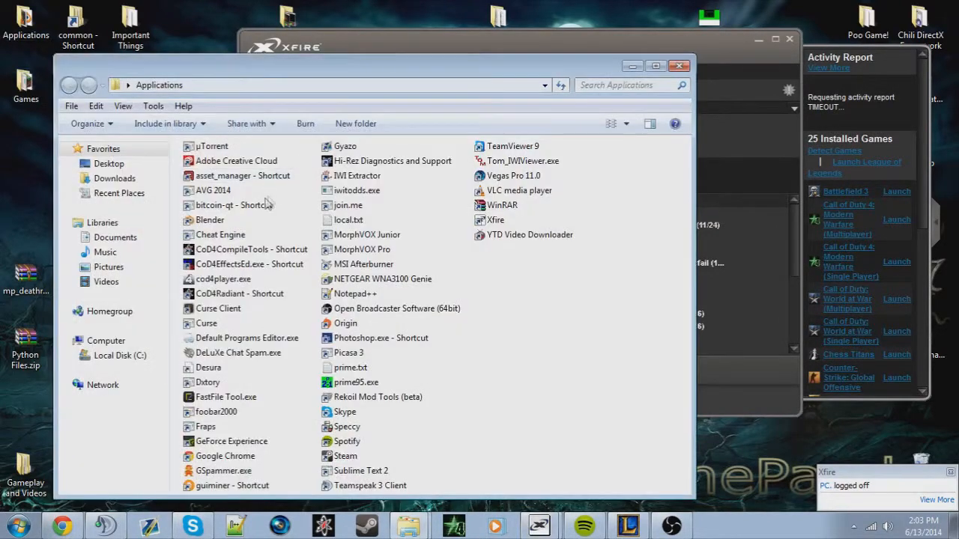
{"action": "double_click", "coordinate": [242, 176]}
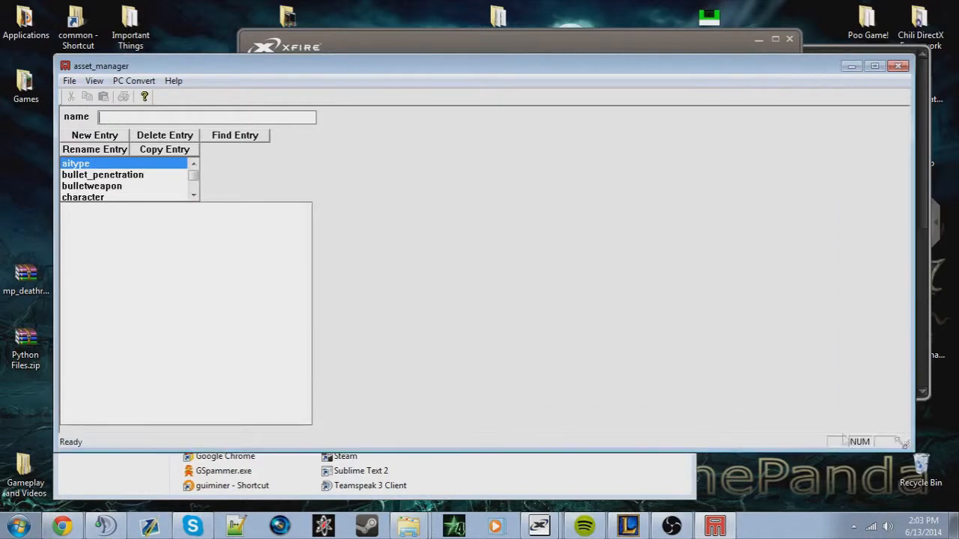
Look through the asset types and select "material"
{"action": "left_click", "coordinate": [192, 196]}
{"action": "left_click", "coordinate": [193, 195]}
{"action": "left_click", "coordinate": [192, 195]}
{"action": "left_click", "coordinate": [191, 196]}
{"action": "left_click", "coordinate": [192, 195]}
{"action": "left_click", "coordinate": [193, 164]}
{"action": "left_click", "coordinate": [194, 164]}
{"action": "left_click", "coordinate": [193, 164]}
{"action": "left_click", "coordinate": [194, 164]}
{"action": "left_click", "coordinate": [78, 175]}
Create a new material entry named "stone"
{"action": "left_click", "coordinate": [98, 140]}
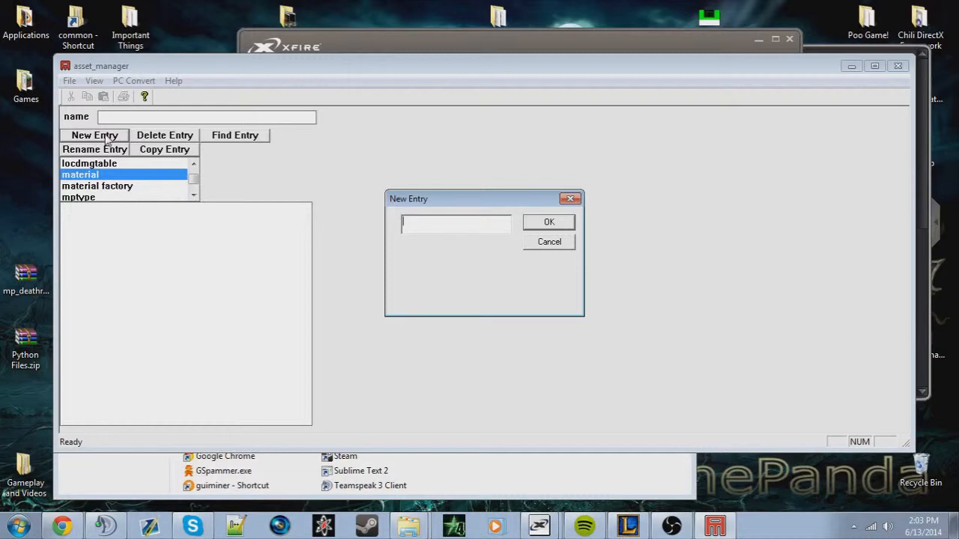
{"action": "type", "text": "some"}
{"action": "key", "text": "BackSpace"}
{"action": "type", "text": "tone"}
{"action": "key", "text": "Return"}
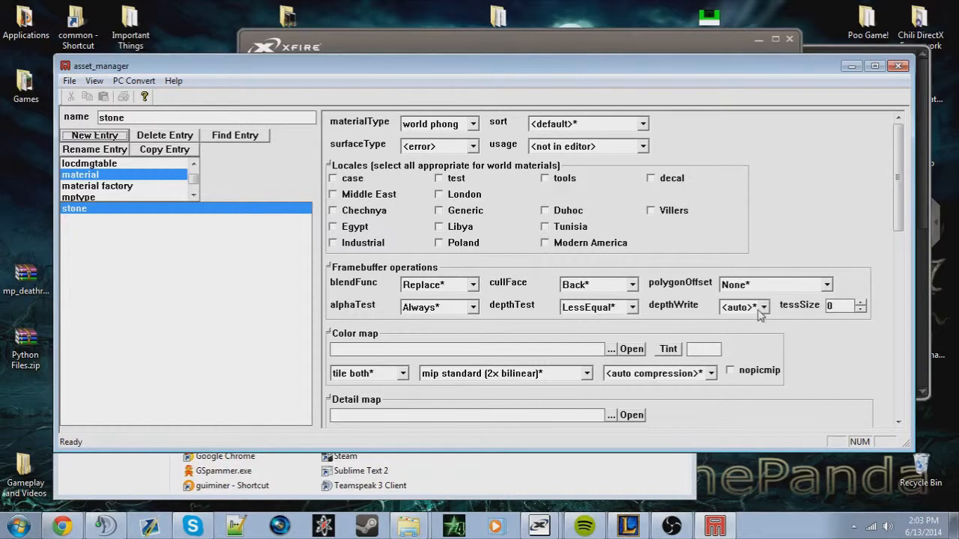
Keep the stone material's type as world phong and its sort as default, and set the surface type to concrete
{"action": "left_click", "coordinate": [446, 124]}
{"action": "left_click", "coordinate": [472, 123]}
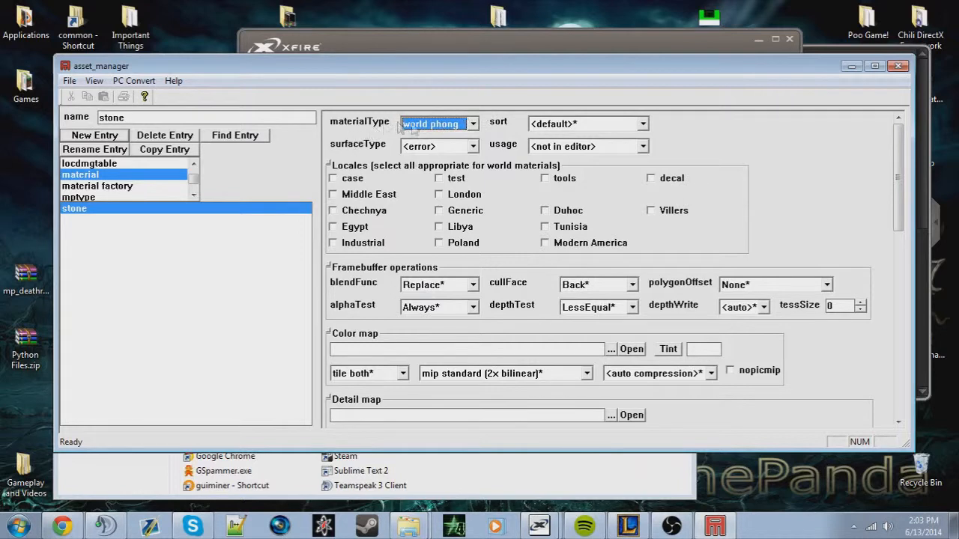
{"action": "left_click", "coordinate": [562, 124]}
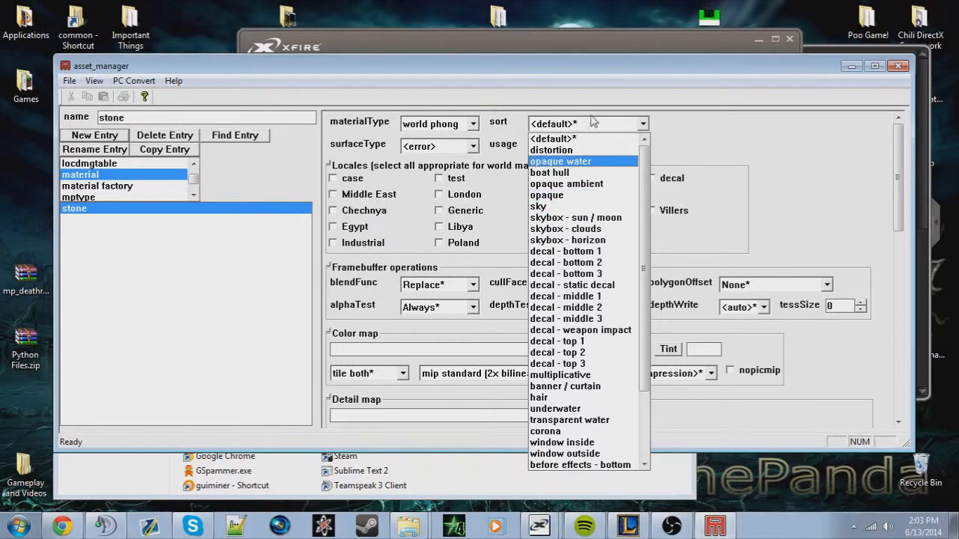
{"action": "left_click", "coordinate": [512, 122]}
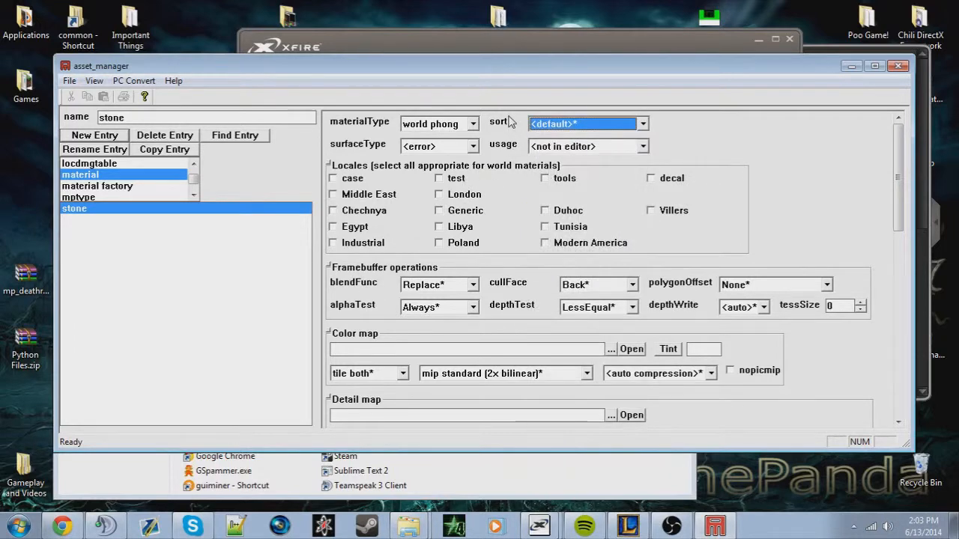
{"action": "left_click", "coordinate": [456, 147]}
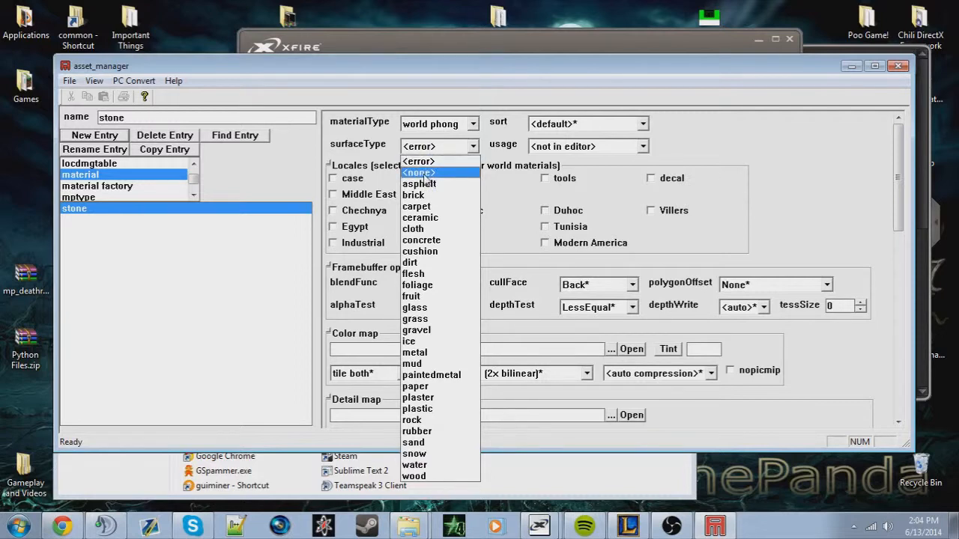
{"action": "left_click", "coordinate": [444, 241]}
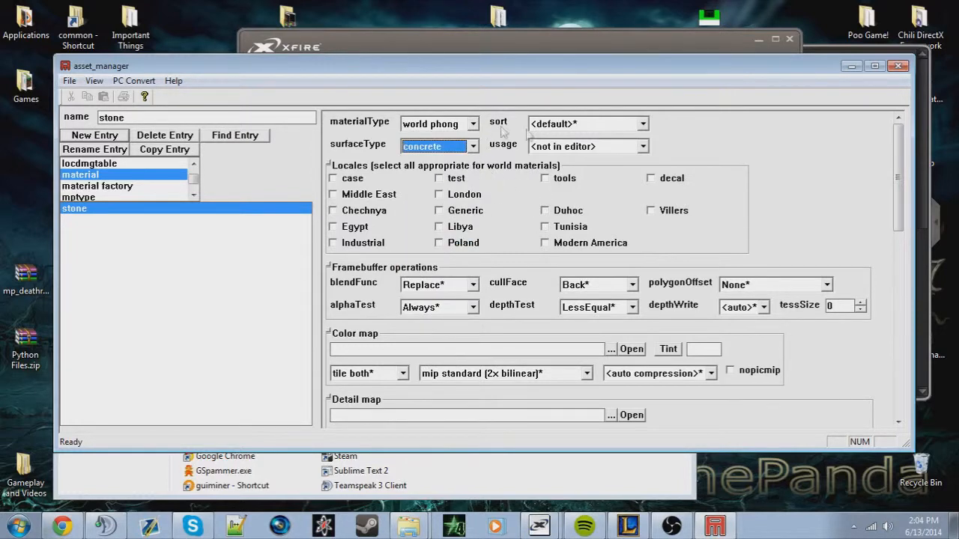
Set the stone material's usage to floor and enable the test and tools locales
{"action": "left_click", "coordinate": [599, 147]}
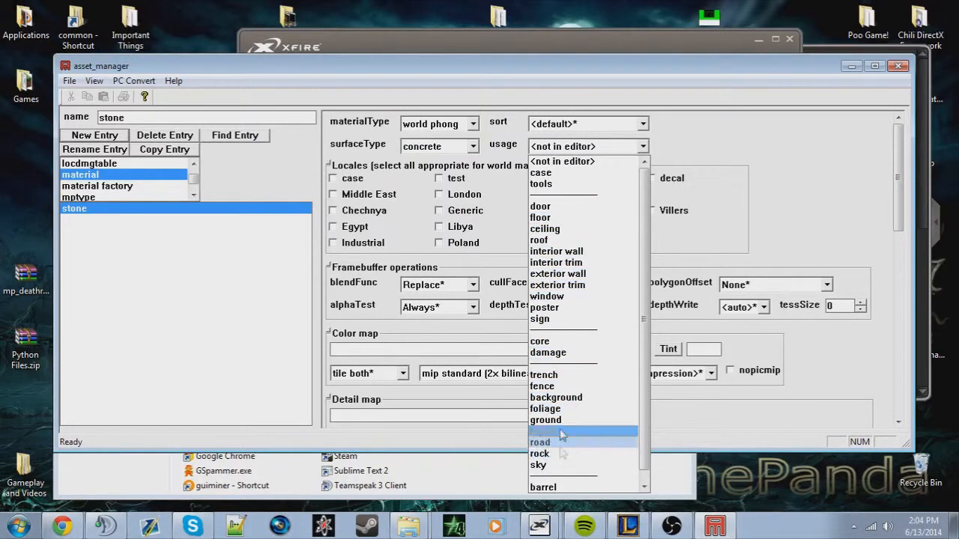
{"action": "left_click", "coordinate": [573, 217]}
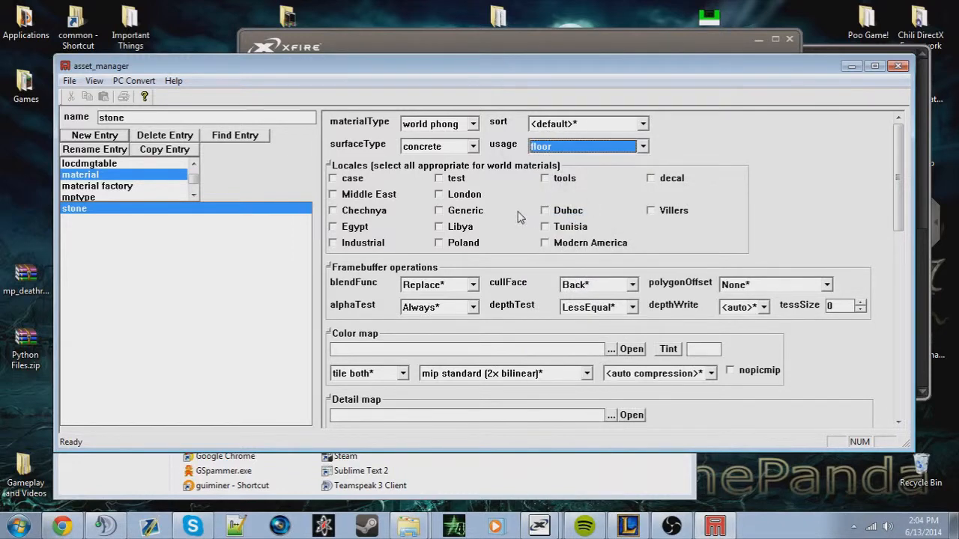
{"action": "left_click", "coordinate": [457, 184]}
{"action": "left_click", "coordinate": [552, 185]}
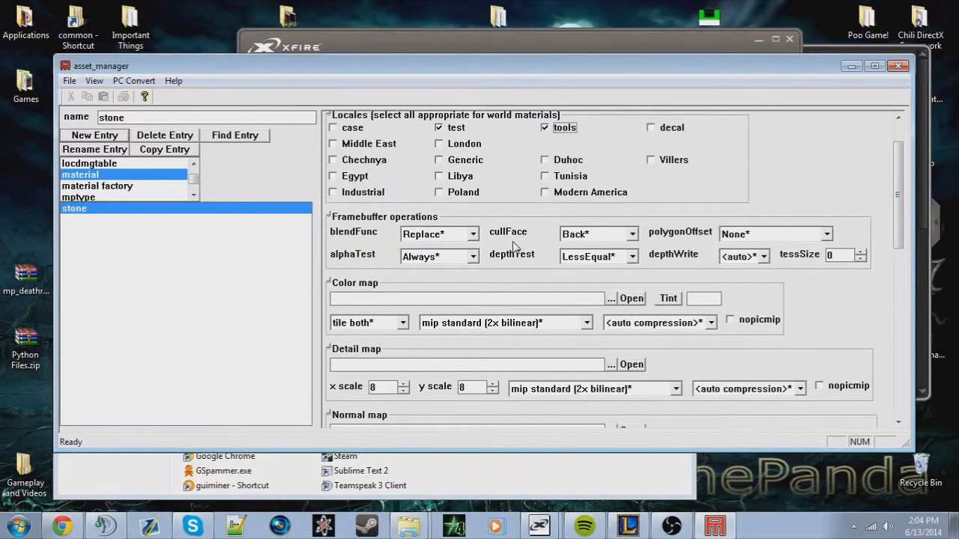
Assign stone.jpg from the Call of Duty 4 folder as the stone material's color map
{"action": "scroll", "coordinate": [517, 247], "scroll_direction": "down", "scroll_amount": 2}
{"action": "scroll", "coordinate": [433, 127], "scroll_direction": "up", "scroll_amount": 1}
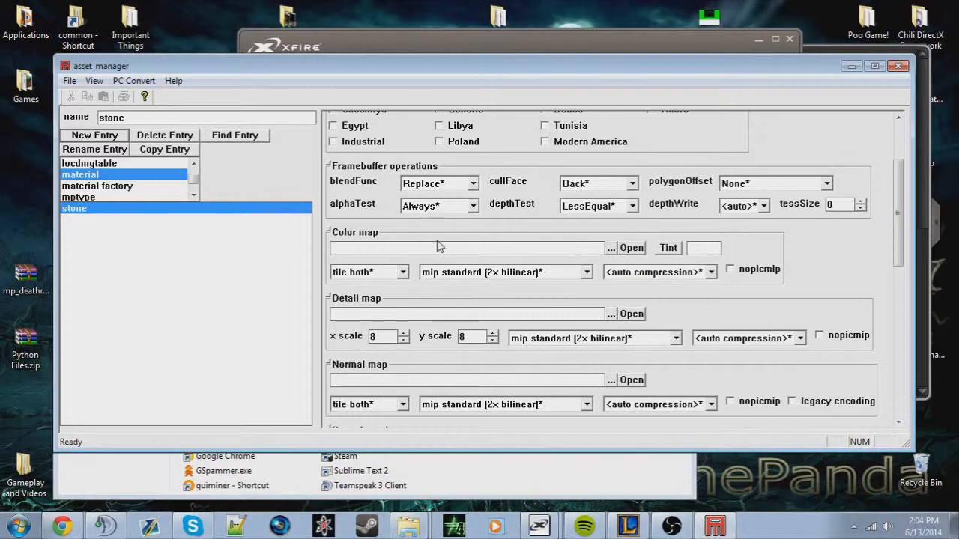
{"action": "left_click", "coordinate": [611, 249]}
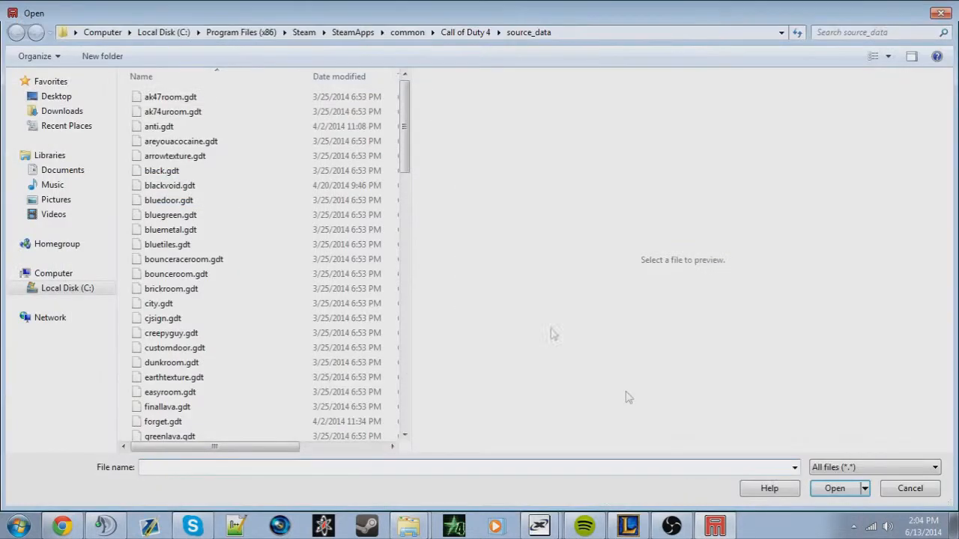
{"action": "left_click", "coordinate": [471, 34]}
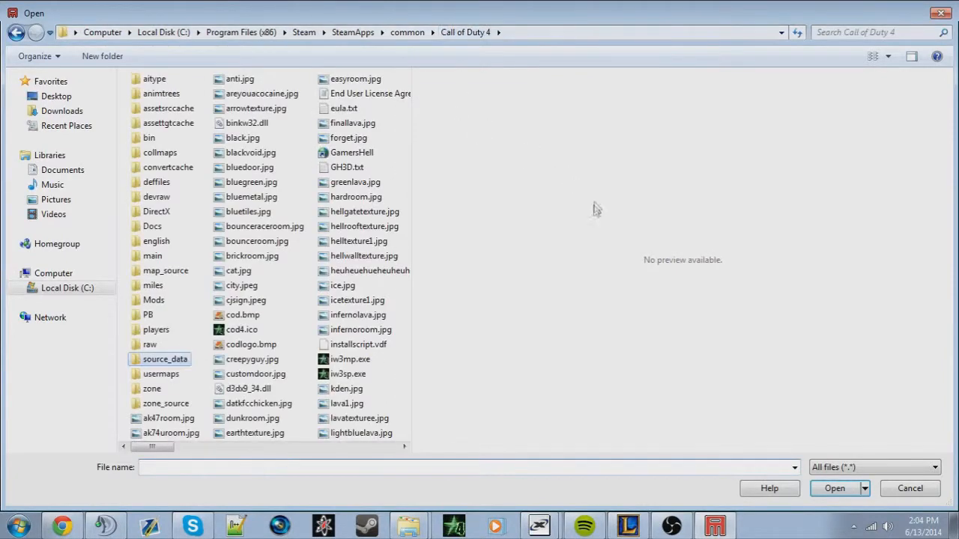
{"action": "left_click_drag", "start_coordinate": [167, 448], "coordinate": [523, 493]}
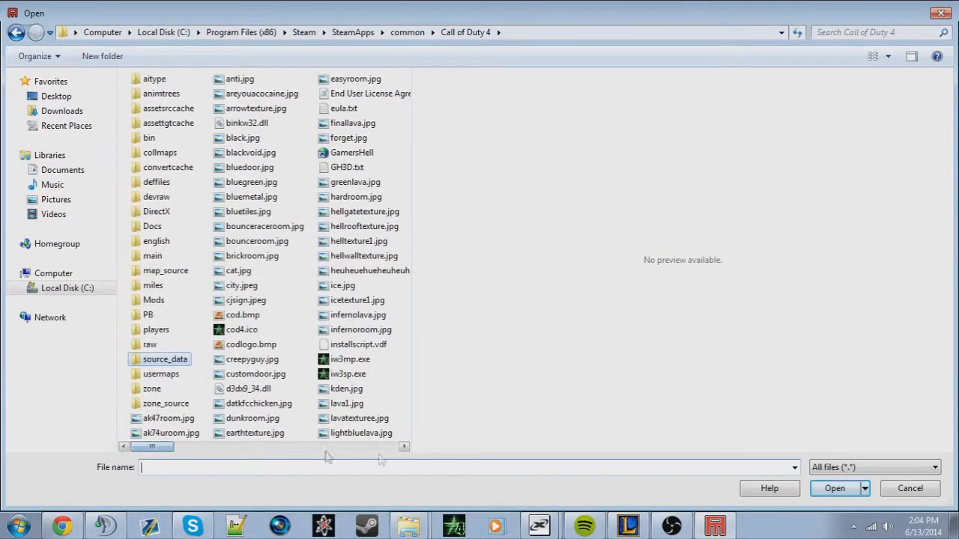
{"action": "left_click_drag", "start_coordinate": [166, 450], "coordinate": [373, 480]}
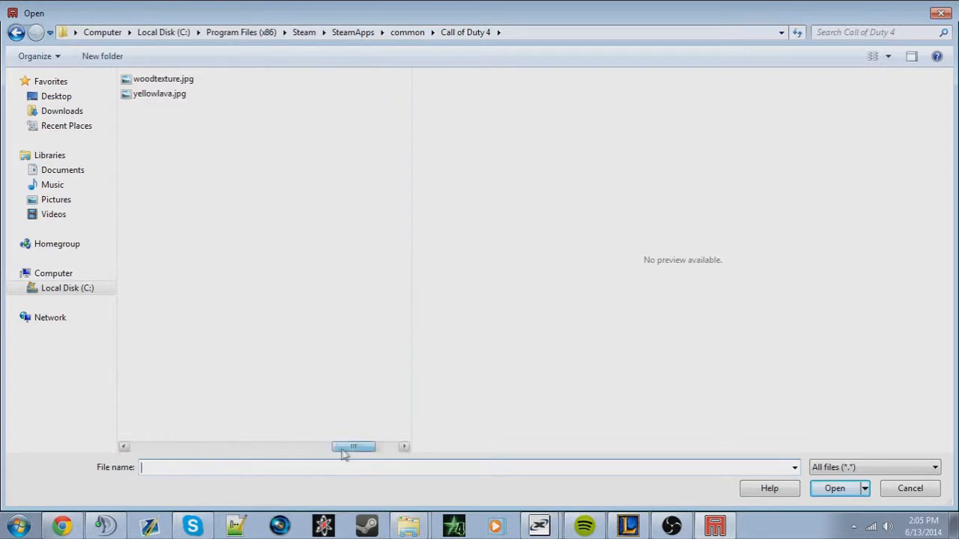
{"action": "left_click_drag", "start_coordinate": [343, 448], "coordinate": [279, 448]}
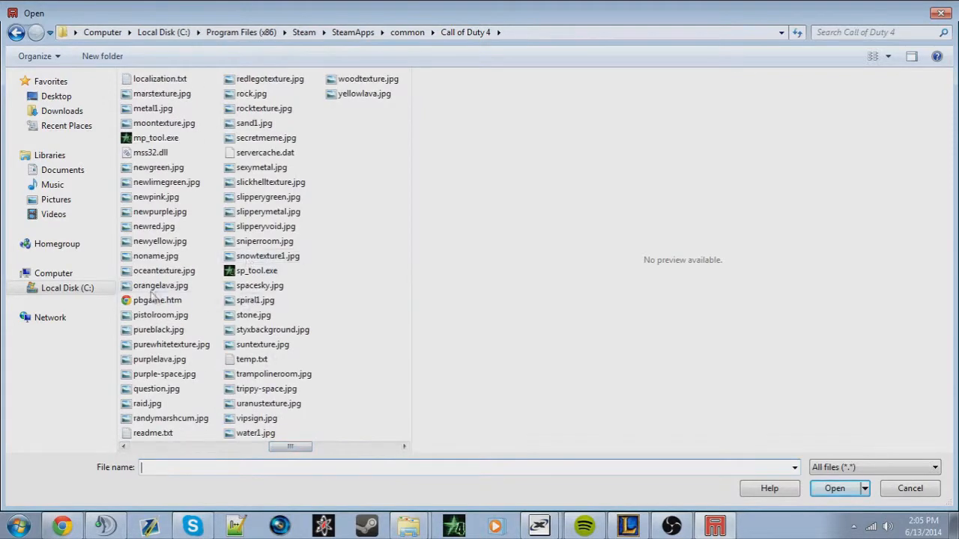
{"action": "double_click", "coordinate": [271, 317]}
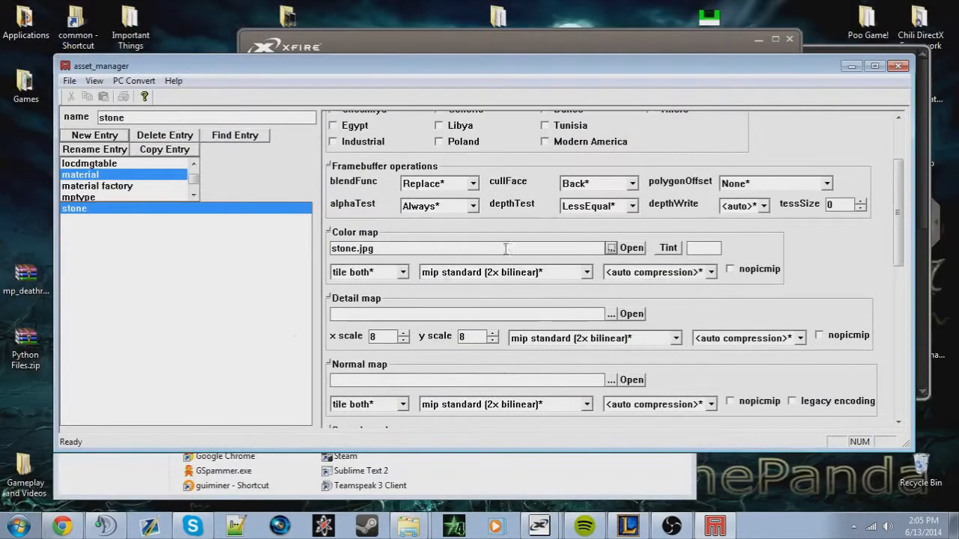
Preview the stone.jpg image assigned as the stone material's color map
{"action": "left_click", "coordinate": [633, 251]}
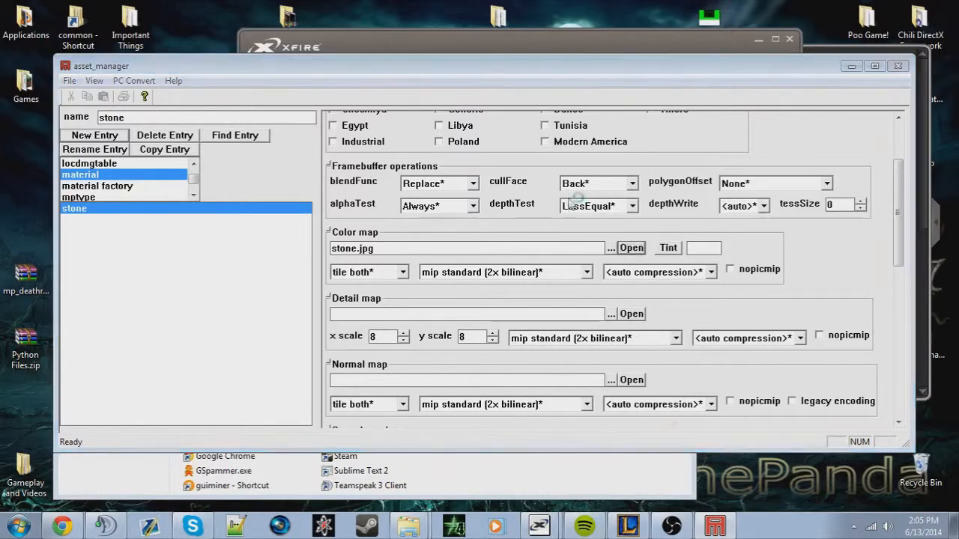
{"action": "left_click", "coordinate": [947, 7]}
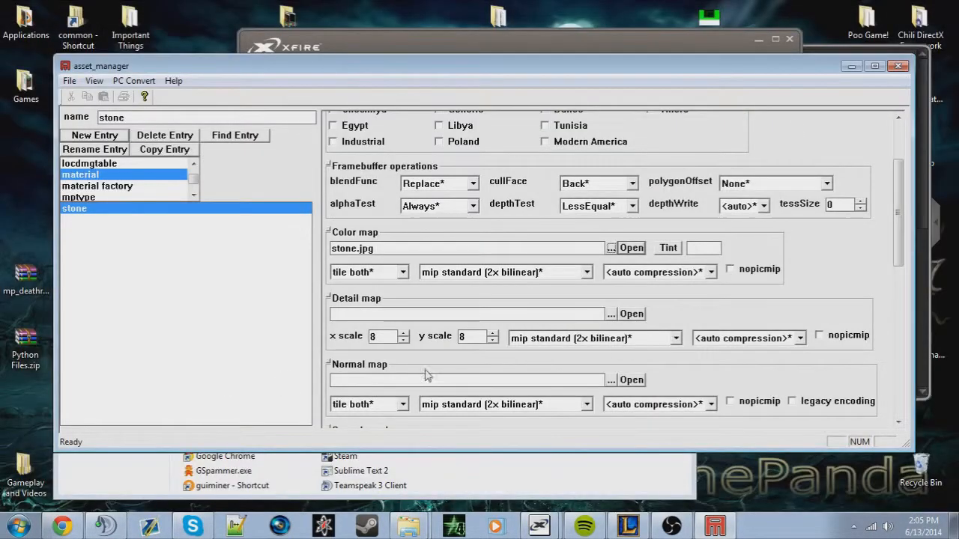
{"action": "scroll", "coordinate": [844, 291], "scroll_direction": "down", "scroll_amount": 2}
{"action": "scroll", "coordinate": [824, 293], "scroll_direction": "down", "scroll_amount": 2}
{"action": "scroll", "coordinate": [744, 306], "scroll_direction": "up", "scroll_amount": 4}
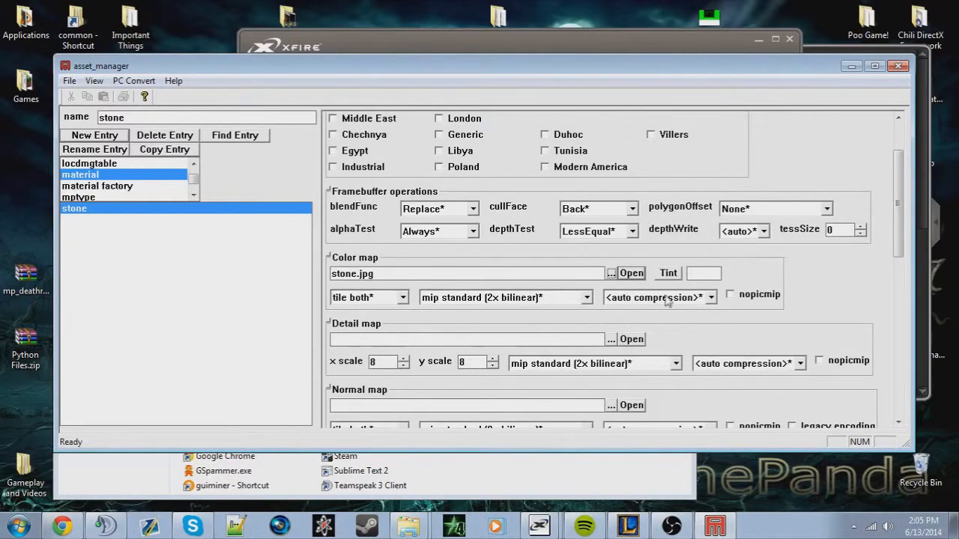
Review the stone material's special surface properties, such as noMarks, nonSolid, slick and ladder
{"action": "scroll", "coordinate": [532, 200], "scroll_direction": "down", "scroll_amount": 5}
{"action": "scroll", "coordinate": [547, 187], "scroll_direction": "down", "scroll_amount": 7}
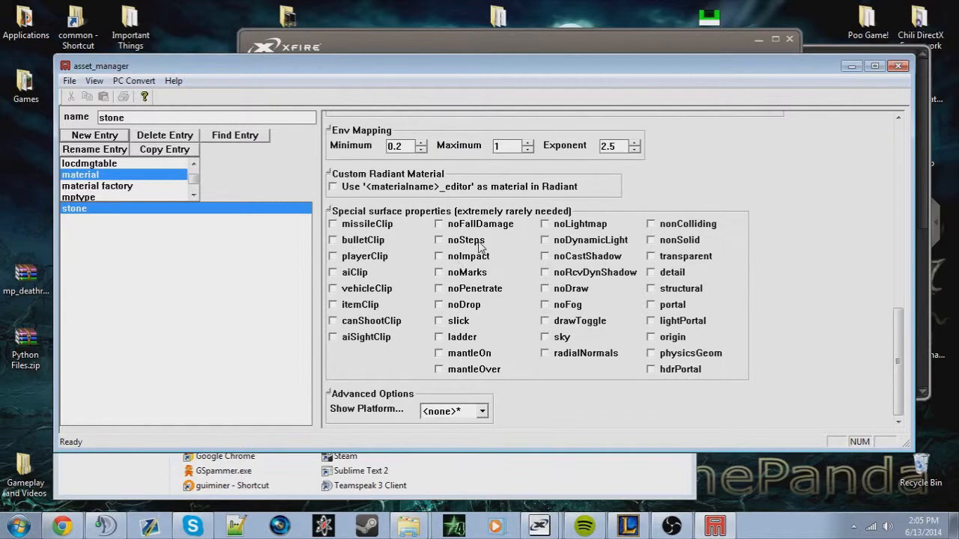
{"action": "mouse_move", "coordinate": [456, 232]}
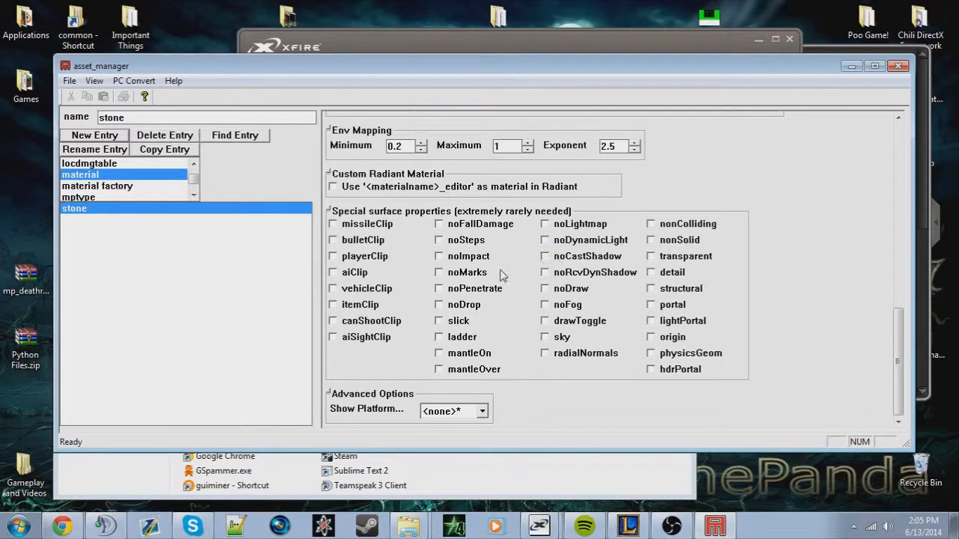
{"action": "left_click", "coordinate": [473, 274]}
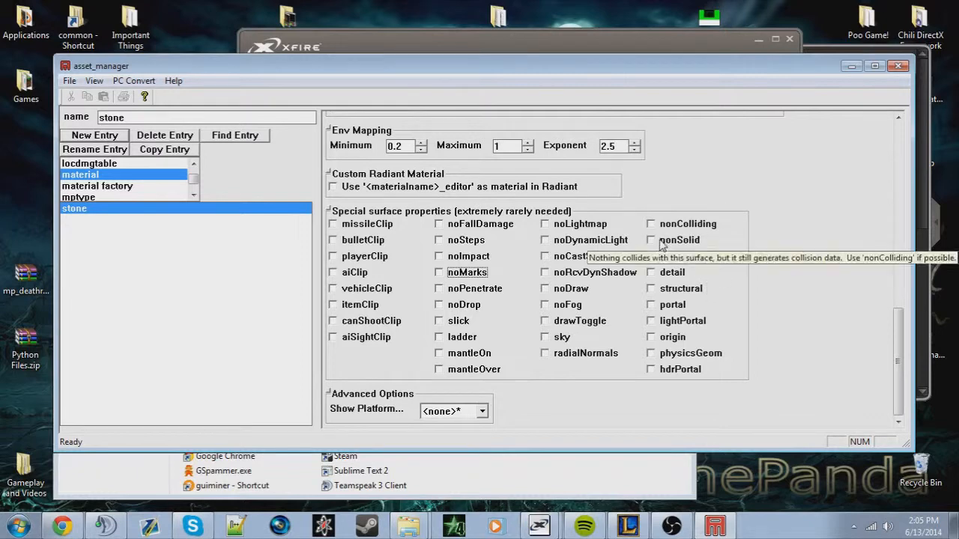
{"action": "left_click", "coordinate": [440, 320]}
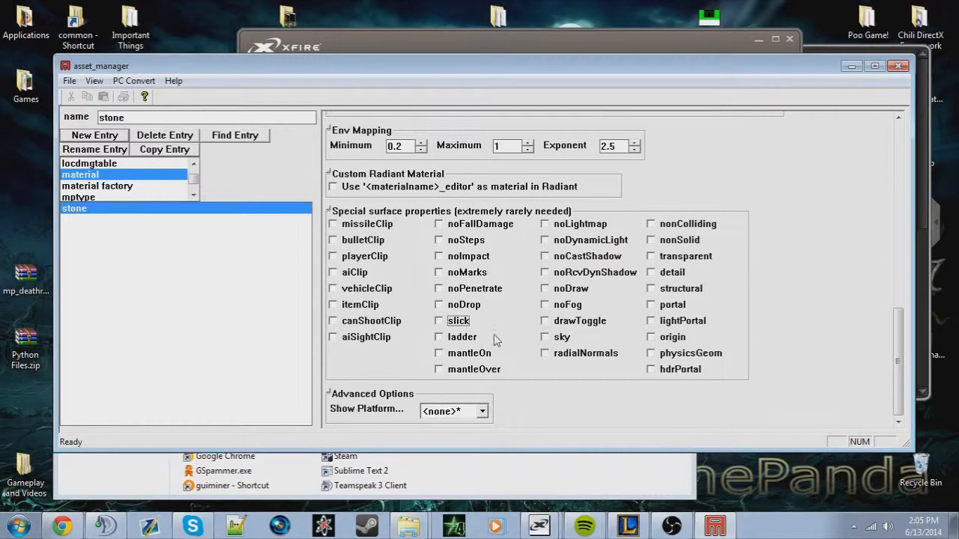
{"action": "left_click", "coordinate": [462, 342]}
{"action": "scroll", "coordinate": [800, 323], "scroll_direction": "up", "scroll_amount": 10}
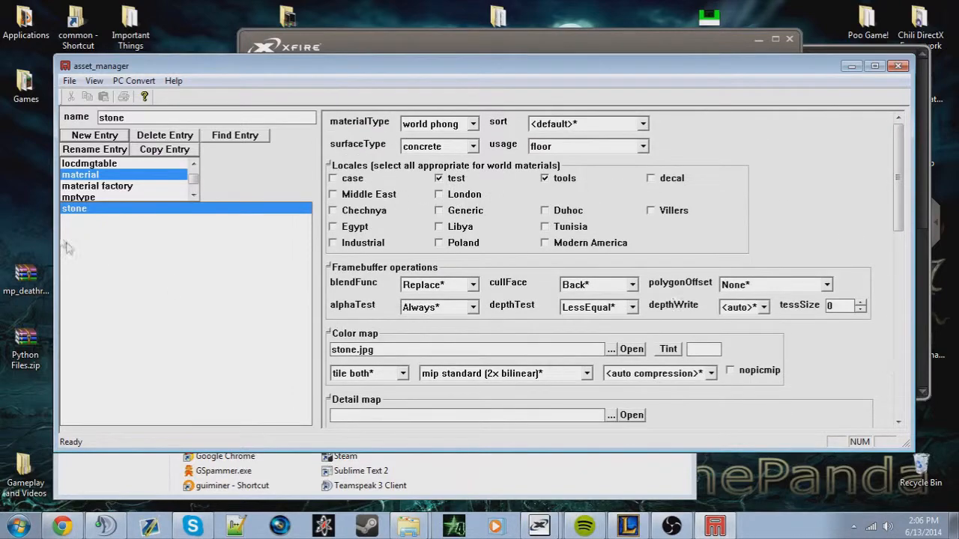
Save the asset file as stone in the Call of Duty 4 source_data folder
{"action": "left_click", "coordinate": [69, 81]}
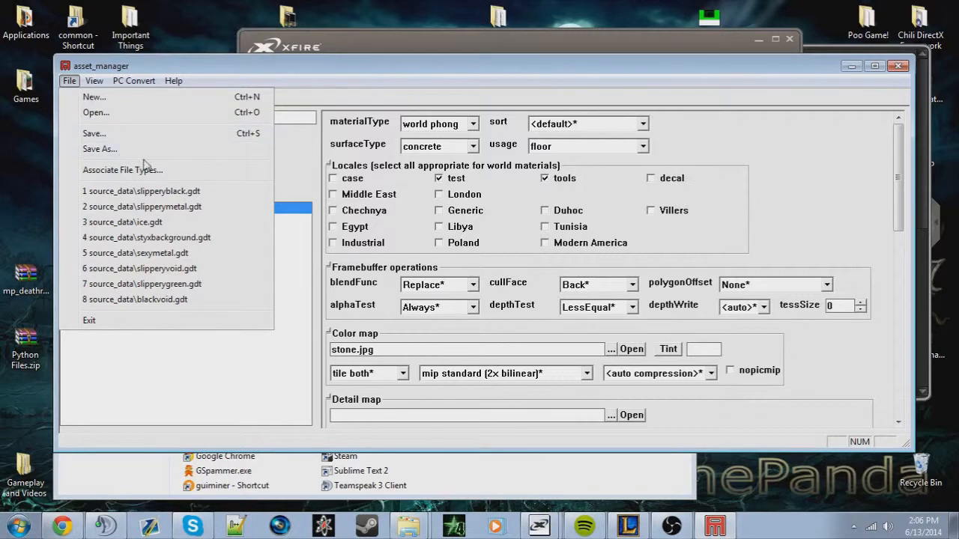
{"action": "left_click", "coordinate": [100, 149]}
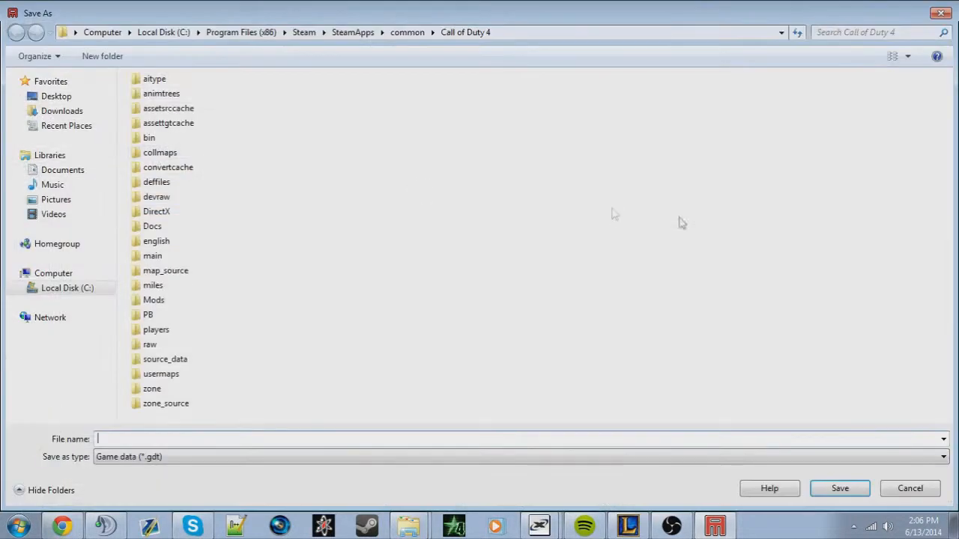
{"action": "double_click", "coordinate": [178, 361]}
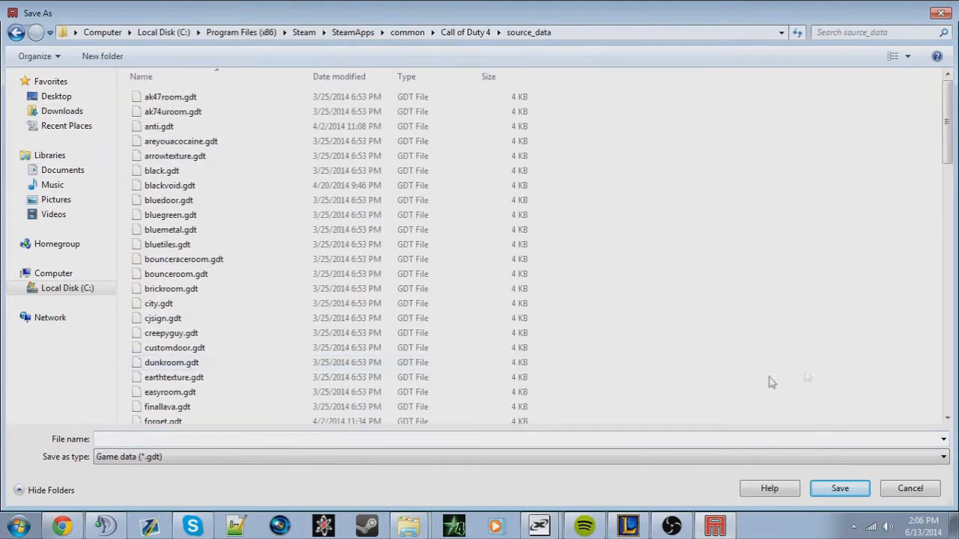
{"action": "left_click", "coordinate": [310, 440]}
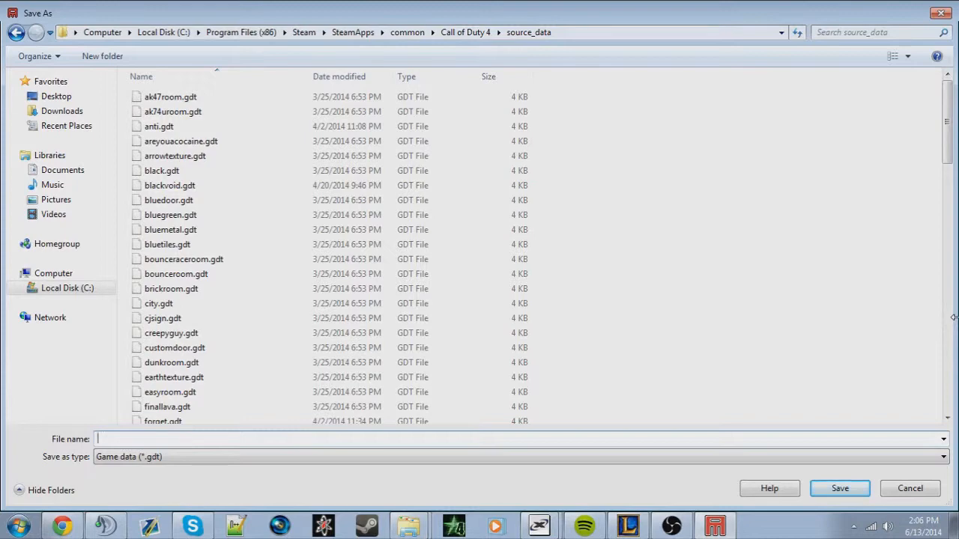
{"action": "type", "text": "stone"}
{"action": "key", "text": "Return"}
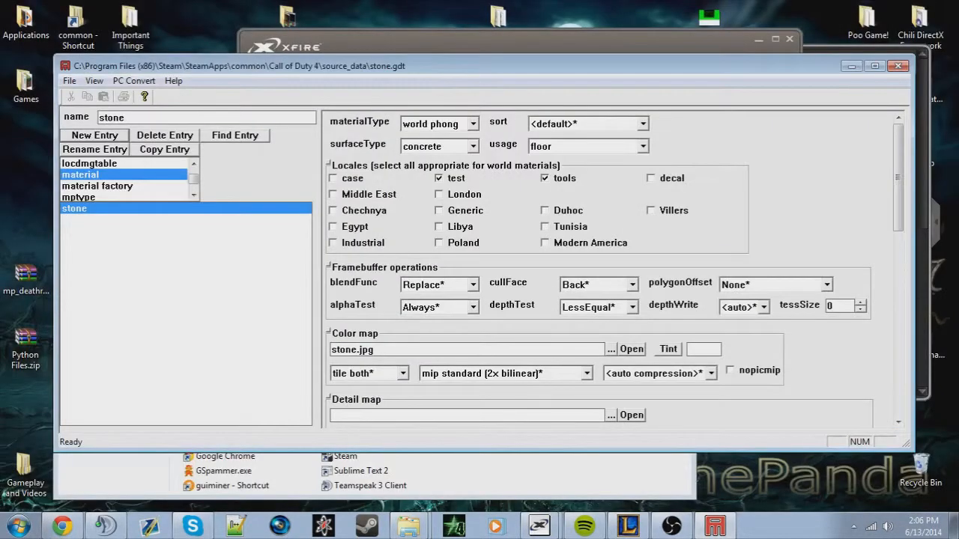
Run the PC conversion for the current stone asset only and close Asset Manager
{"action": "scroll", "coordinate": [54, 342], "scroll_direction": "down", "scroll_amount": 1}
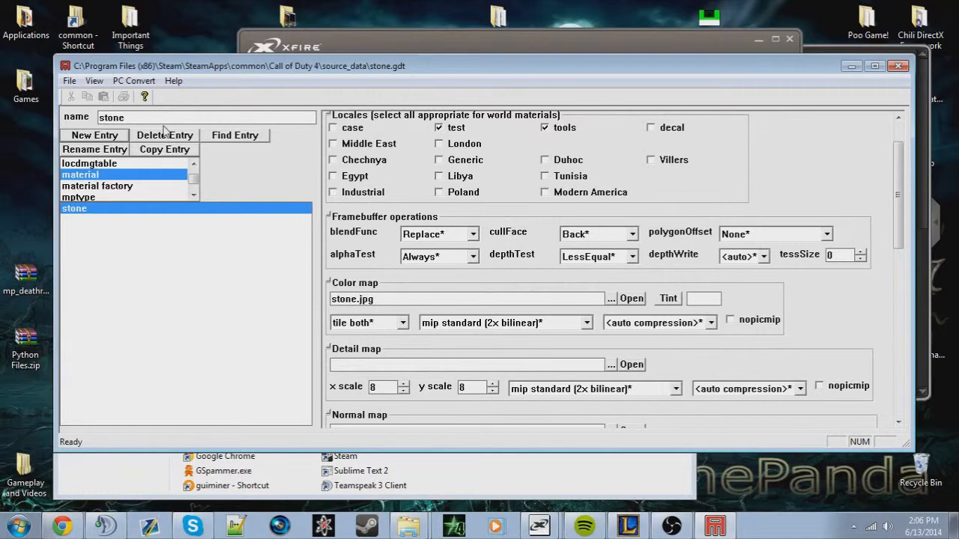
{"action": "left_click", "coordinate": [142, 83]}
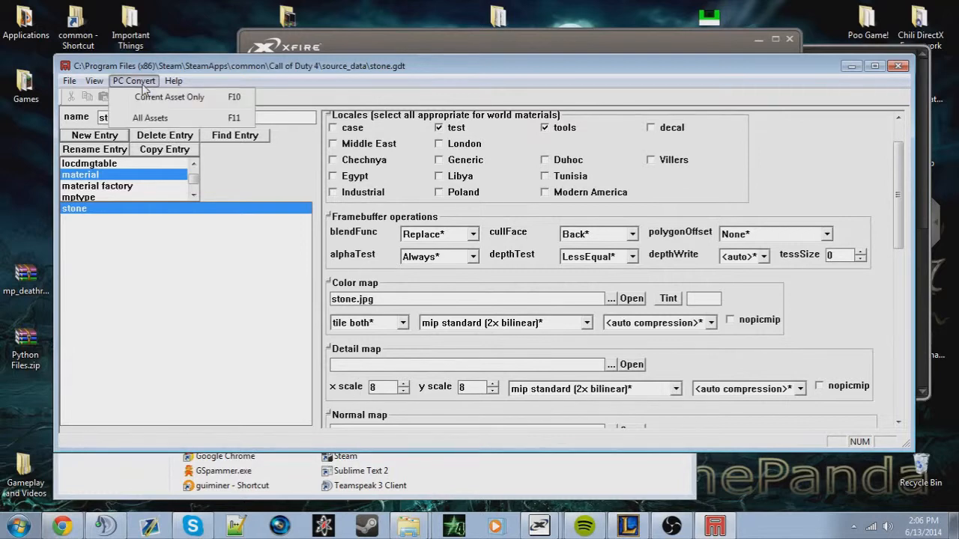
{"action": "left_click", "coordinate": [151, 100]}
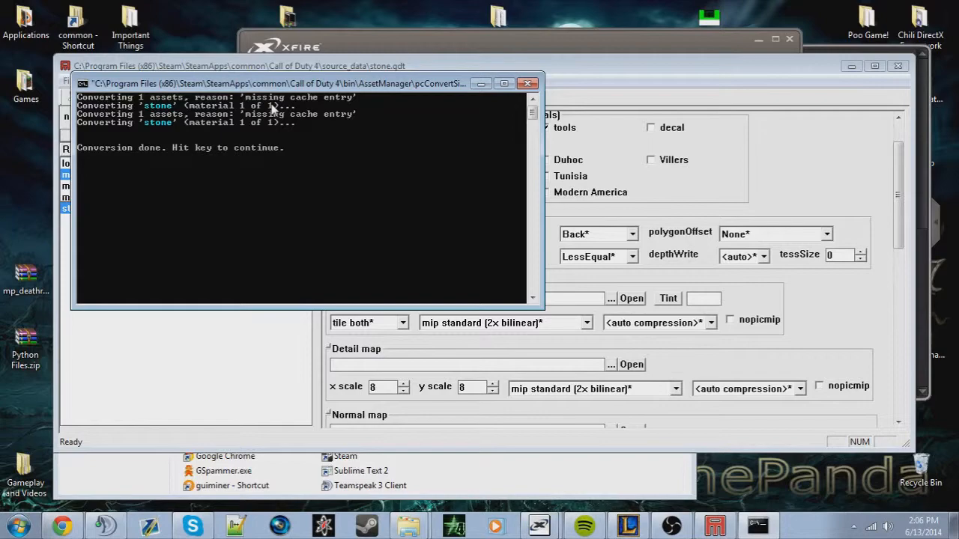
{"action": "key", "text": "Return"}
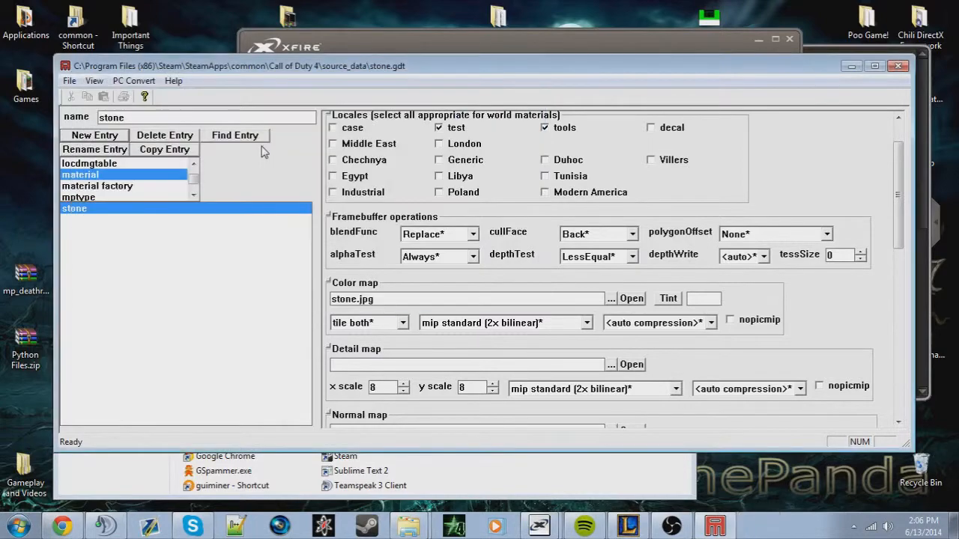
{"action": "left_click", "coordinate": [898, 65]}
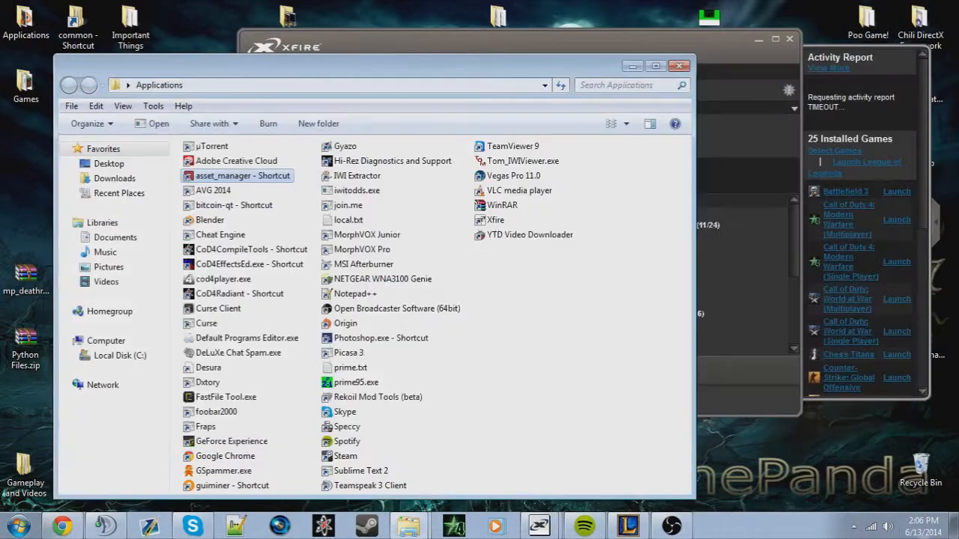
Switch to CoD4Radiant and open mp_deathrun_void.map from the map_source folder
{"action": "left_click", "coordinate": [951, 526]}
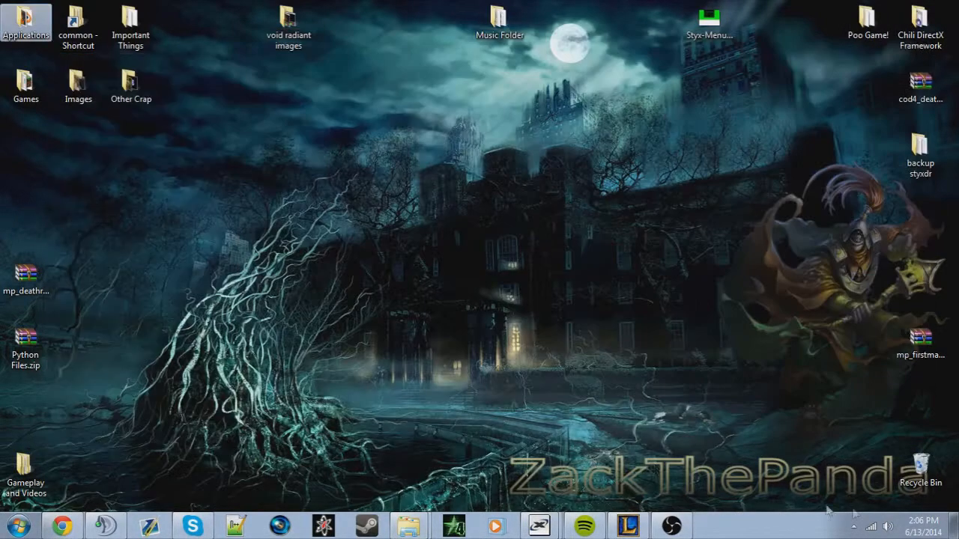
{"action": "left_click", "coordinate": [323, 526]}
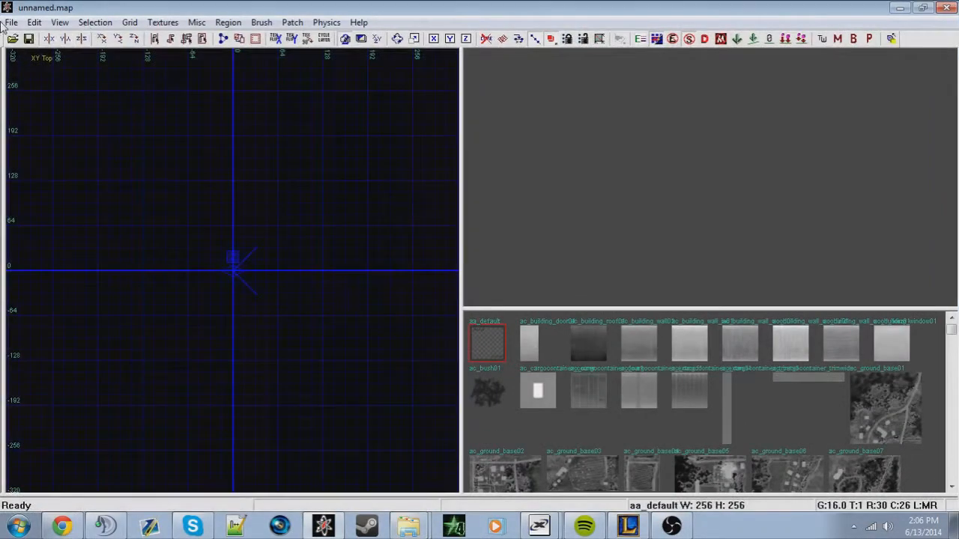
{"action": "left_click", "coordinate": [11, 23]}
{"action": "left_click", "coordinate": [85, 59]}
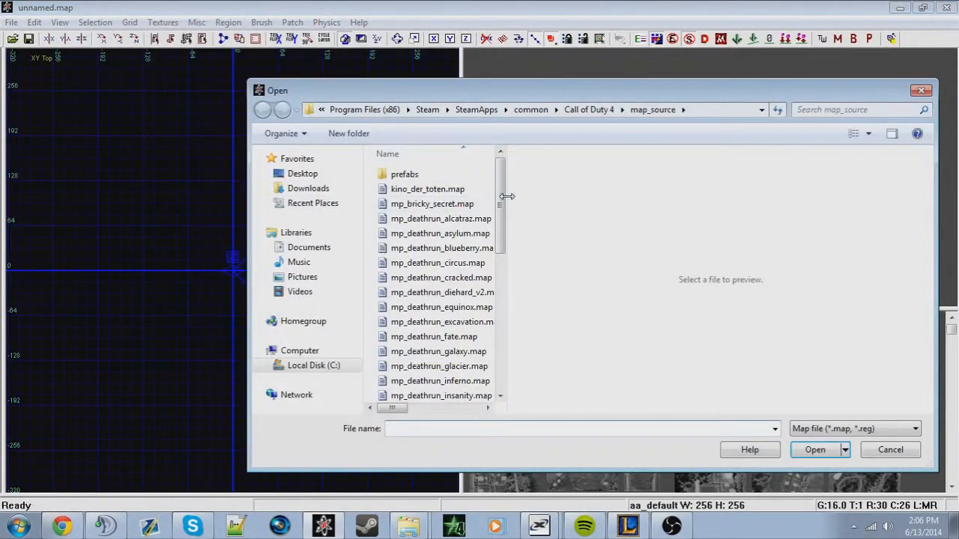
{"action": "scroll", "coordinate": [507, 197], "scroll_direction": "down", "scroll_amount": 4}
{"action": "left_click_drag", "start_coordinate": [507, 237], "coordinate": [811, 278]}
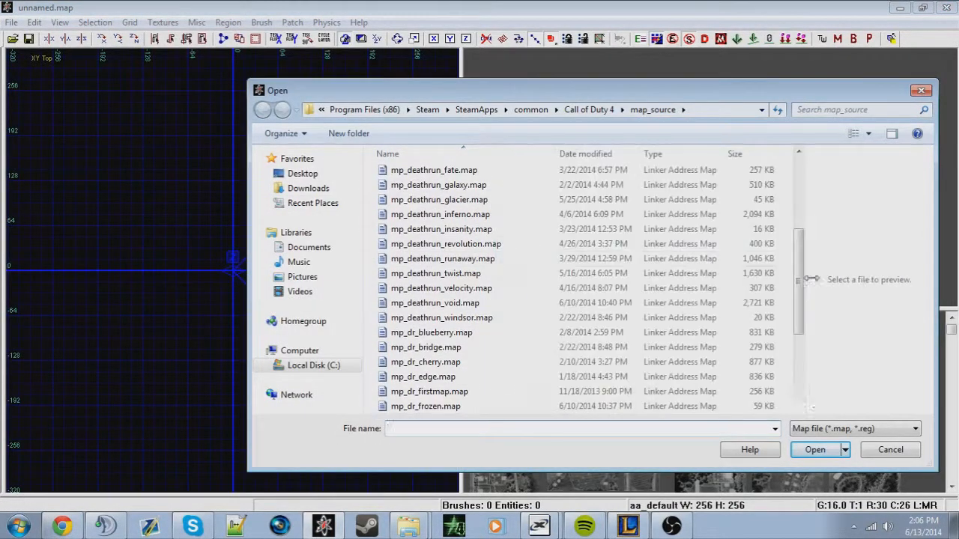
{"action": "left_click", "coordinate": [445, 243]}
{"action": "left_click", "coordinate": [450, 318]}
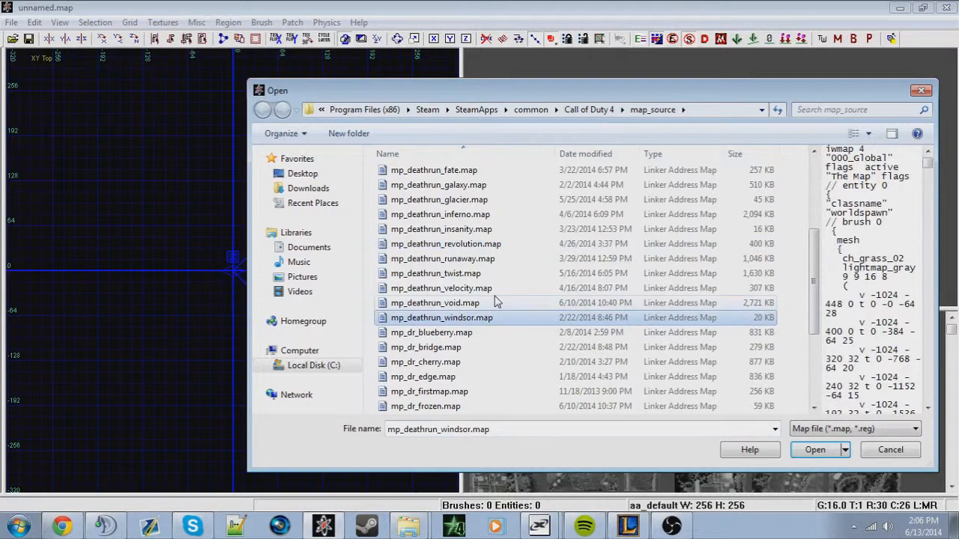
{"action": "double_click", "coordinate": [494, 302]}
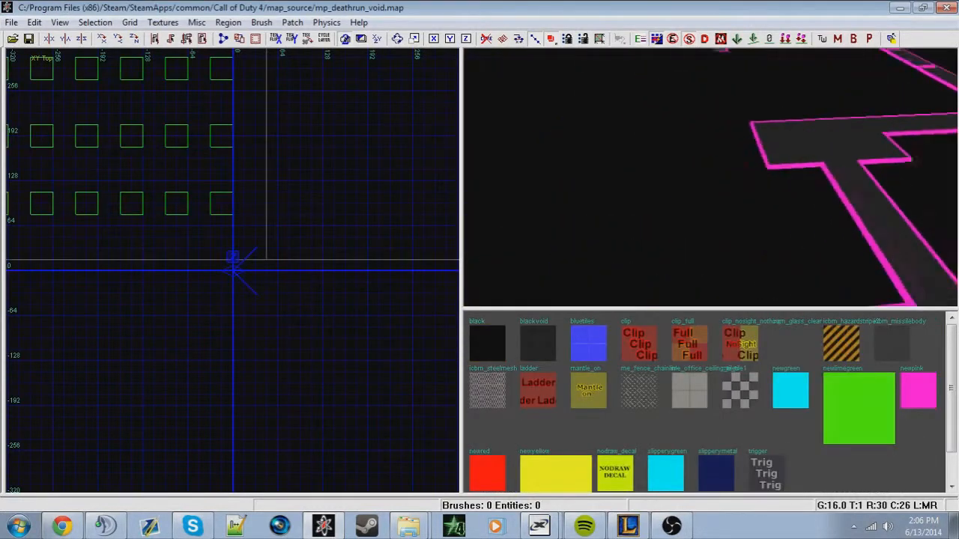
Select a large dark floor brush bordered in pink in the 3D view and refresh the textures
{"action": "right_click_drag", "start_coordinate": [785, 147], "coordinate": [617, 212]}
{"action": "left_click", "coordinate": [782, 169], "text": "shift"}
{"action": "key", "text": "Escape"}
{"action": "left_click", "coordinate": [685, 166], "text": "shift"}
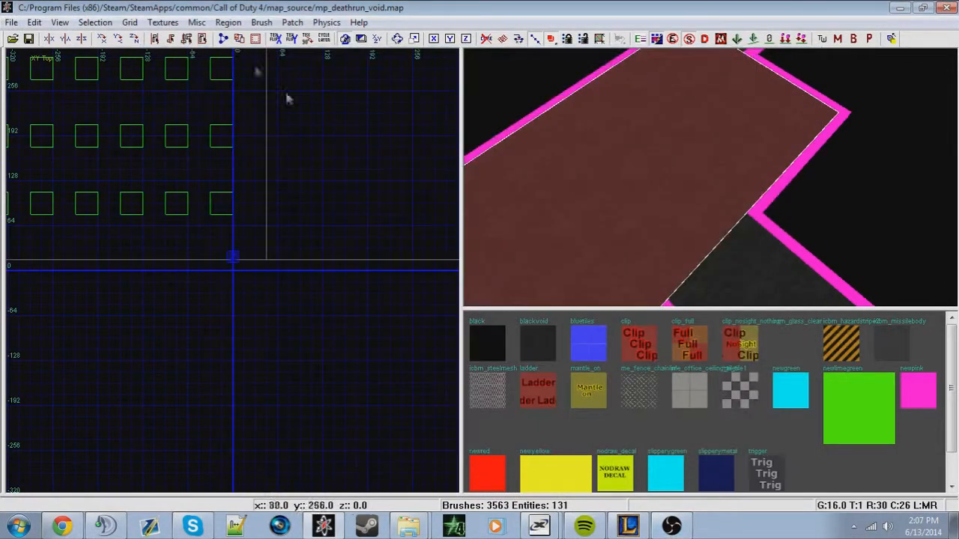
{"action": "left_click", "coordinate": [169, 23]}
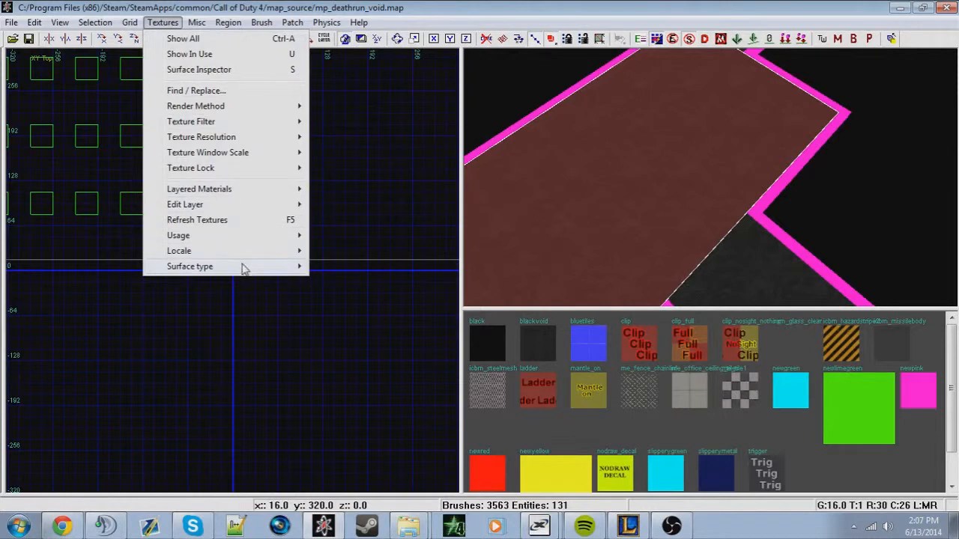
{"action": "mouse_move", "coordinate": [247, 267]}
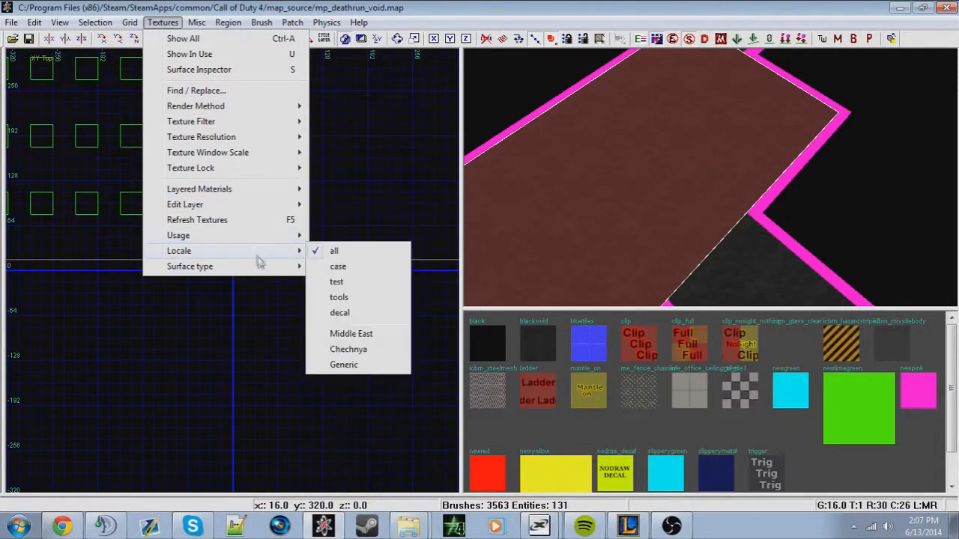
{"action": "left_click", "coordinate": [272, 224]}
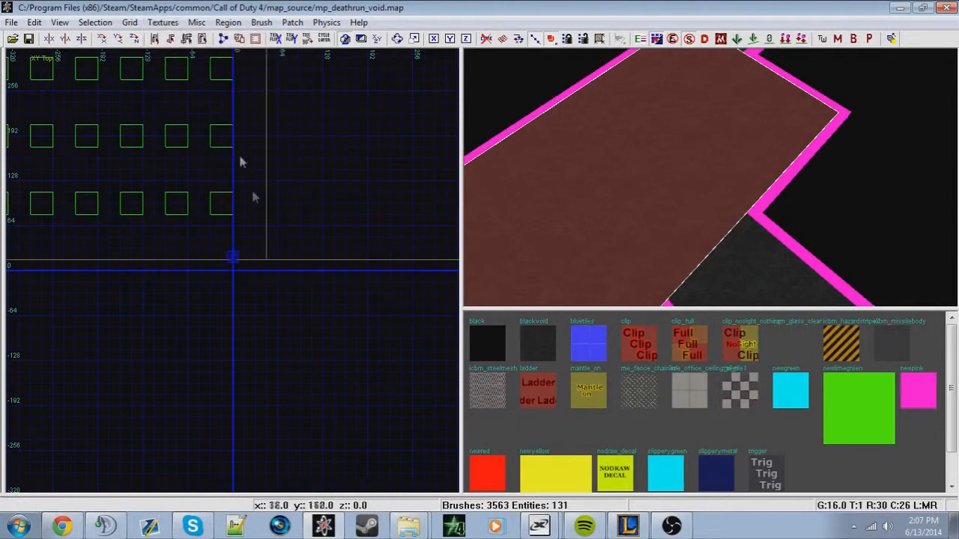
Filter the textures by floor usage and apply the stone texture to the selected floor brush
{"action": "left_click", "coordinate": [162, 22]}
{"action": "mouse_move", "coordinate": [241, 237]}
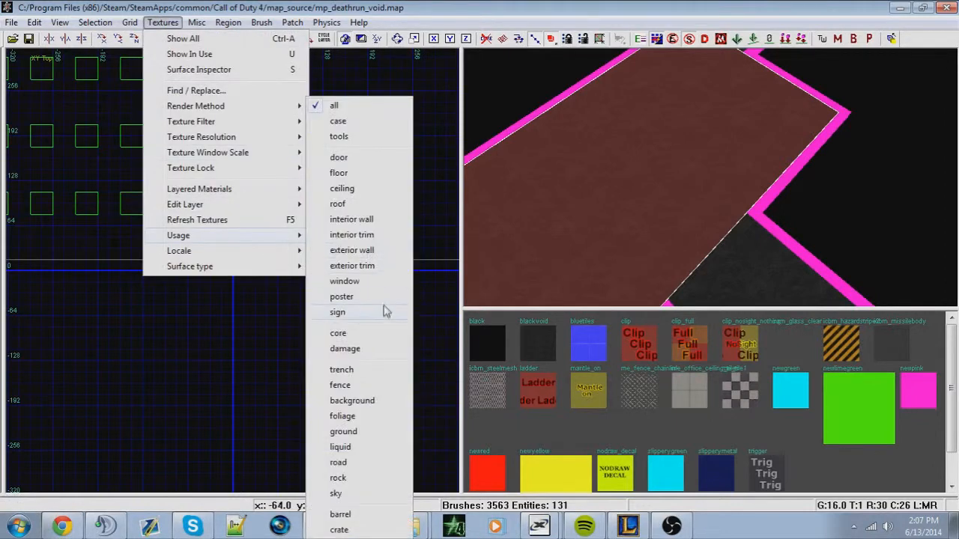
{"action": "left_click", "coordinate": [340, 173]}
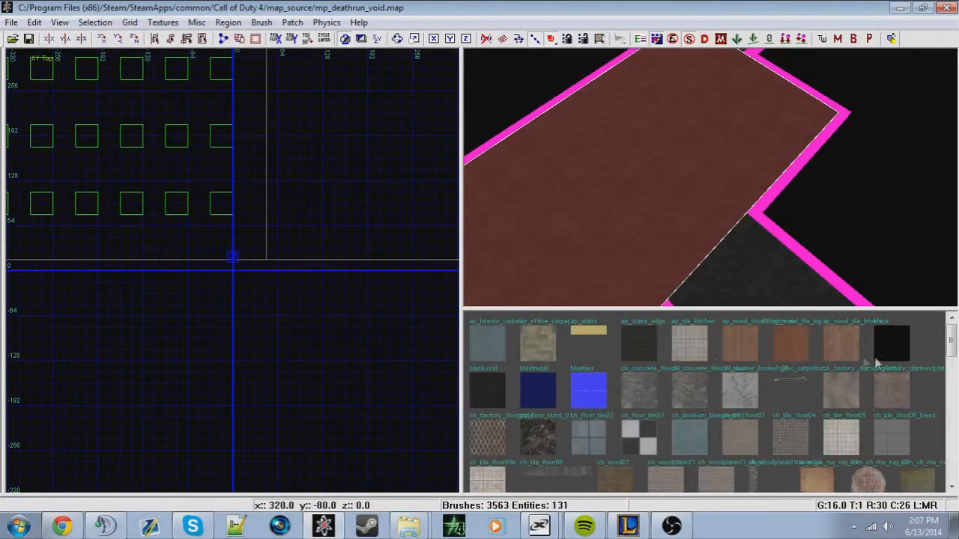
{"action": "left_click_drag", "start_coordinate": [952, 339], "coordinate": [952, 468]}
{"action": "left_click", "coordinate": [556, 453]}
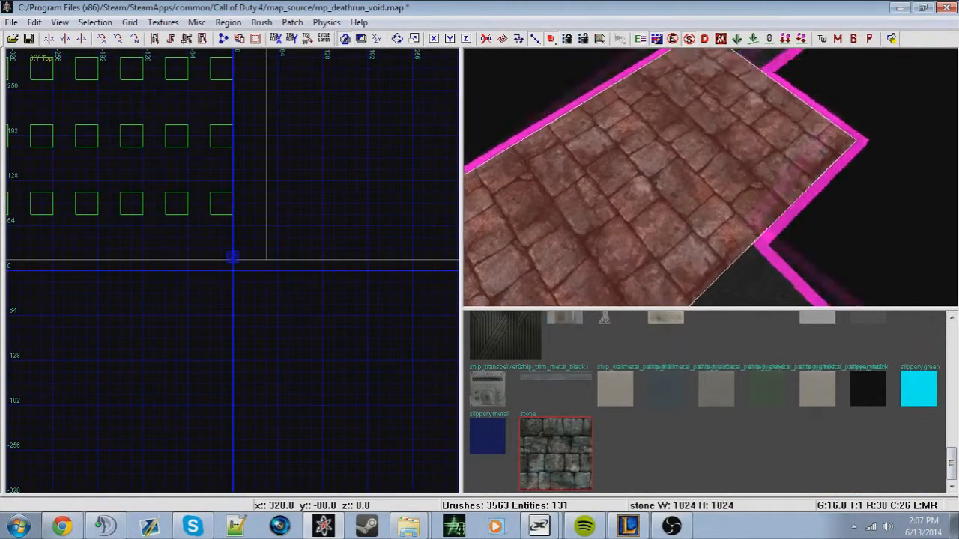
Apply the stone texture to the neighbouring floor brushes next to the stone-covered one
{"action": "key", "text": "Escape"}
{"action": "mouse_move", "coordinate": [755, 110]}
{"action": "right_mouse_down"}
{"action": "mouse_move", "coordinate": [674, 110]}
{"action": "mouse_move", "coordinate": [734, 142]}
{"action": "mouse_move", "coordinate": [756, 120]}
{"action": "mouse_move", "coordinate": [817, 112]}
{"action": "mouse_move", "coordinate": [674, 96]}
{"action": "right_mouse_up"}
{"action": "left_click", "coordinate": [674, 96], "text": "shift"}
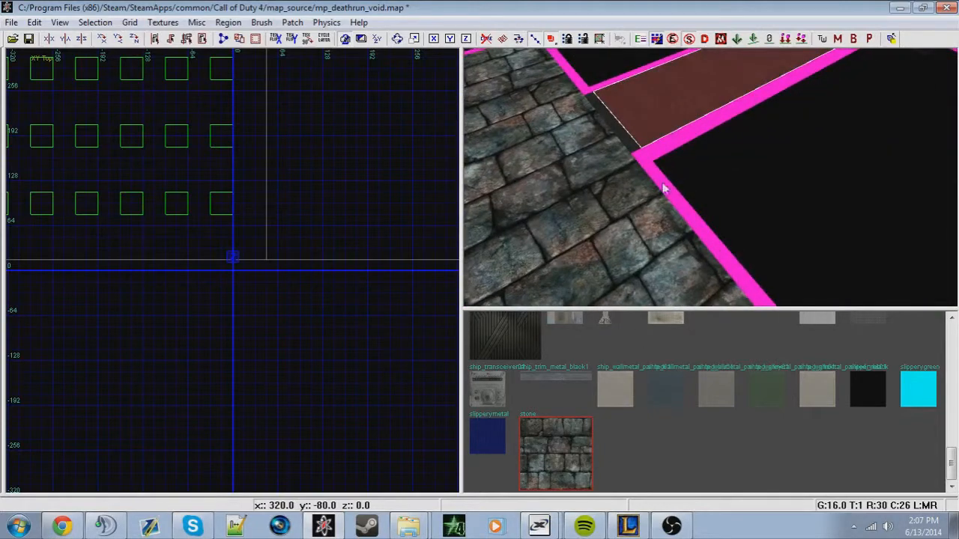
{"action": "left_click", "coordinate": [638, 134], "text": "shift"}
{"action": "left_click", "coordinate": [638, 134], "text": "shift"}
{"action": "left_click", "coordinate": [570, 197], "text": "shift"}
{"action": "left_click", "coordinate": [545, 449]}
{"action": "mouse_move", "coordinate": [736, 227]}
{"action": "right_mouse_down"}
{"action": "mouse_move", "coordinate": [720, 218]}
{"action": "mouse_move", "coordinate": [735, 228]}
{"action": "right_mouse_up"}
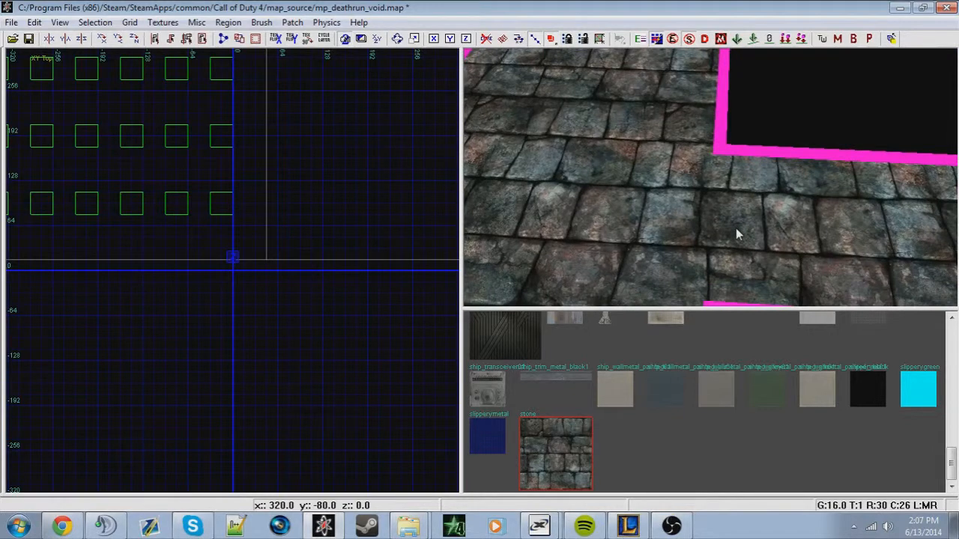
Undo the stone texture changes on the floor brushes, and save and close the map
{"action": "key", "text": "ctrl+z"}
{"action": "key", "text": "ctrl+z"}
{"action": "key", "text": "Escape"}
{"action": "mouse_move", "coordinate": [735, 228]}
{"action": "right_mouse_down"}
{"action": "mouse_move", "coordinate": [735, 269]}
{"action": "mouse_move", "coordinate": [741, 215]}
{"action": "mouse_move", "coordinate": [712, 211]}
{"action": "right_mouse_up"}
{"action": "key", "text": "ctrl+s"}
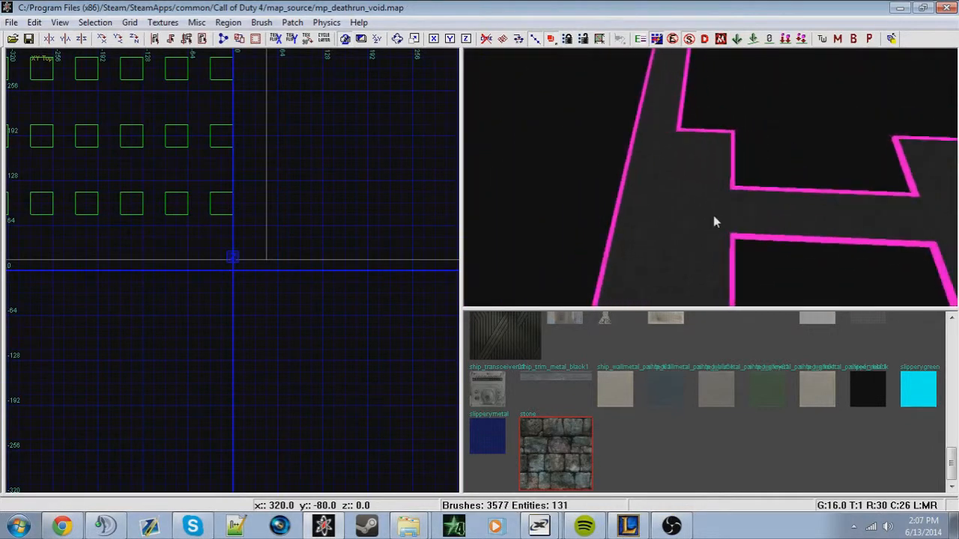
{"action": "left_click", "coordinate": [946, 7]}
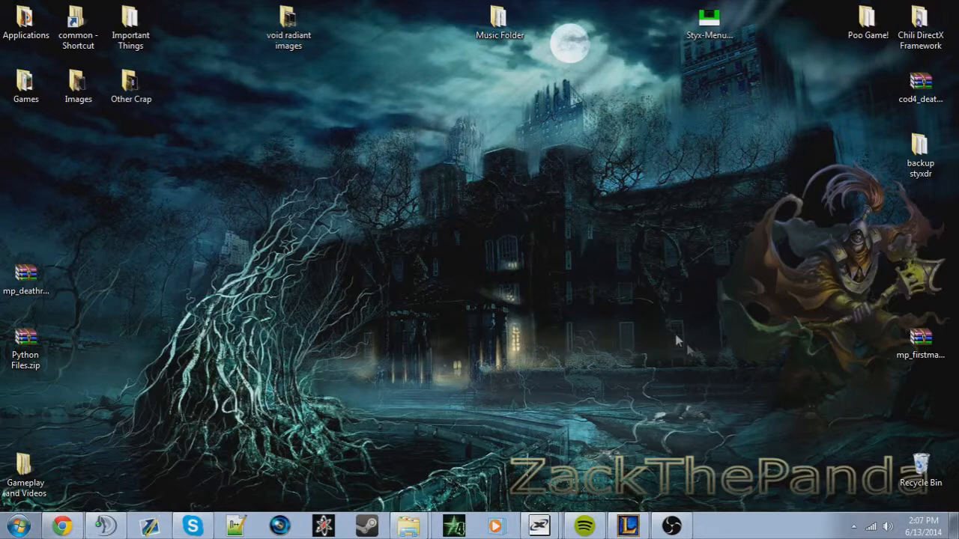
Open the deathrun_ua folder inside the Mods folder of the Call of Duty 4 installation
{"action": "double_click", "coordinate": [84, 20]}
{"action": "double_click", "coordinate": [372, 172]}
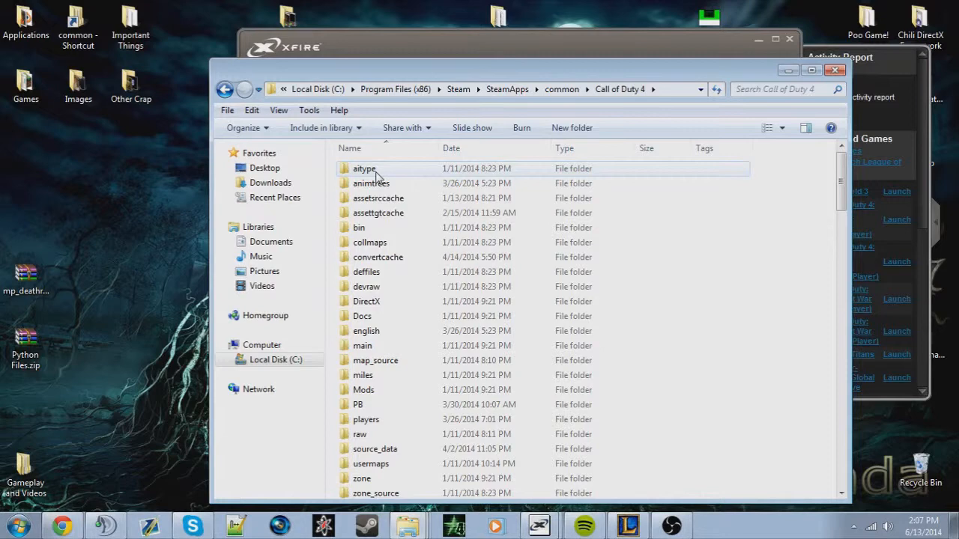
{"action": "double_click", "coordinate": [363, 389]}
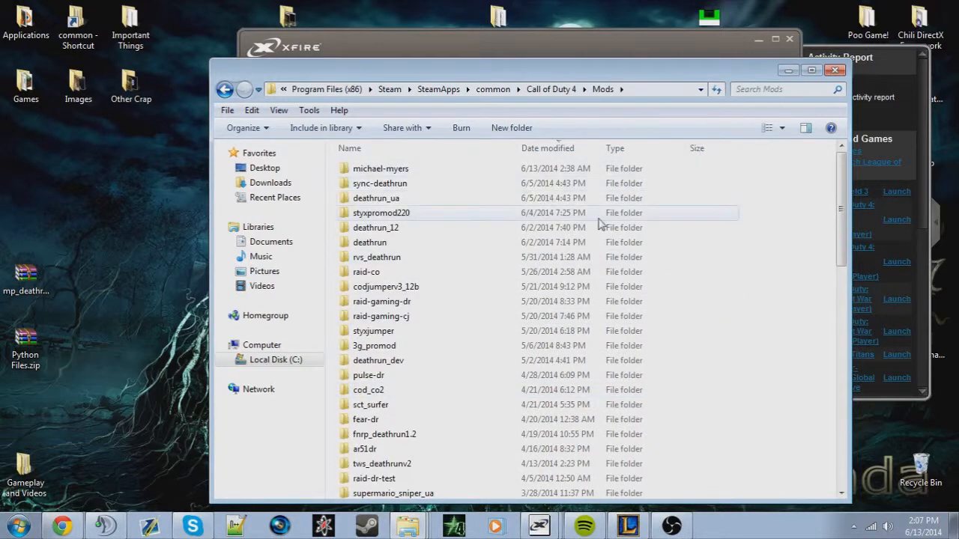
{"action": "double_click", "coordinate": [422, 169]}
{"action": "left_click", "coordinate": [536, 91]}
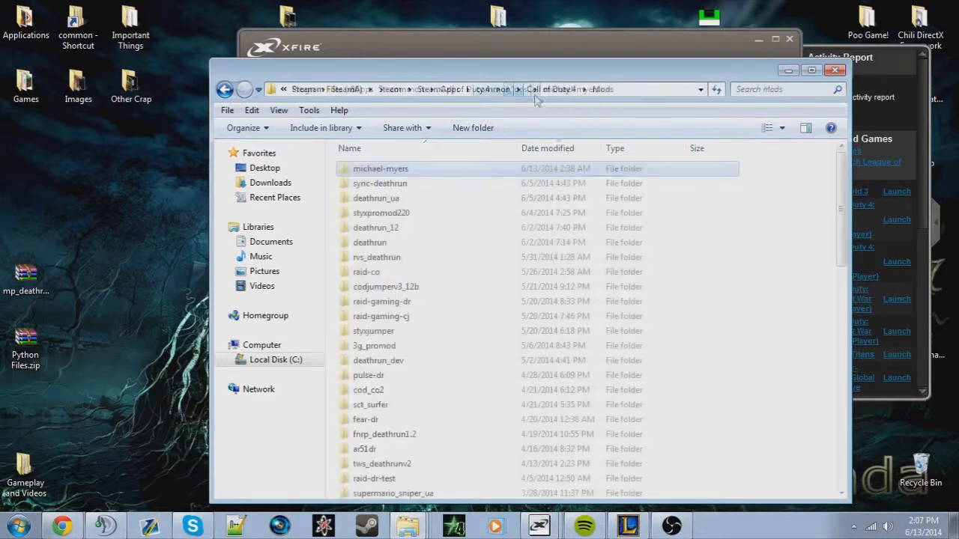
{"action": "left_click", "coordinate": [393, 256]}
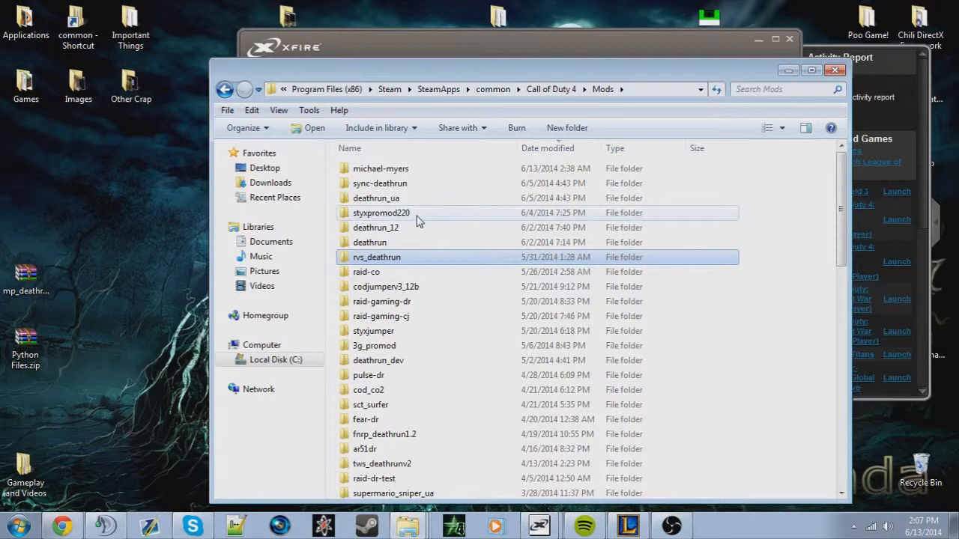
{"action": "scroll", "coordinate": [417, 222], "scroll_direction": "down", "scroll_amount": 4}
{"action": "scroll", "coordinate": [417, 247], "scroll_direction": "up", "scroll_amount": 4}
{"action": "double_click", "coordinate": [390, 198]}
{"action": "scroll", "coordinate": [656, 307], "scroll_direction": "down", "scroll_amount": 5}
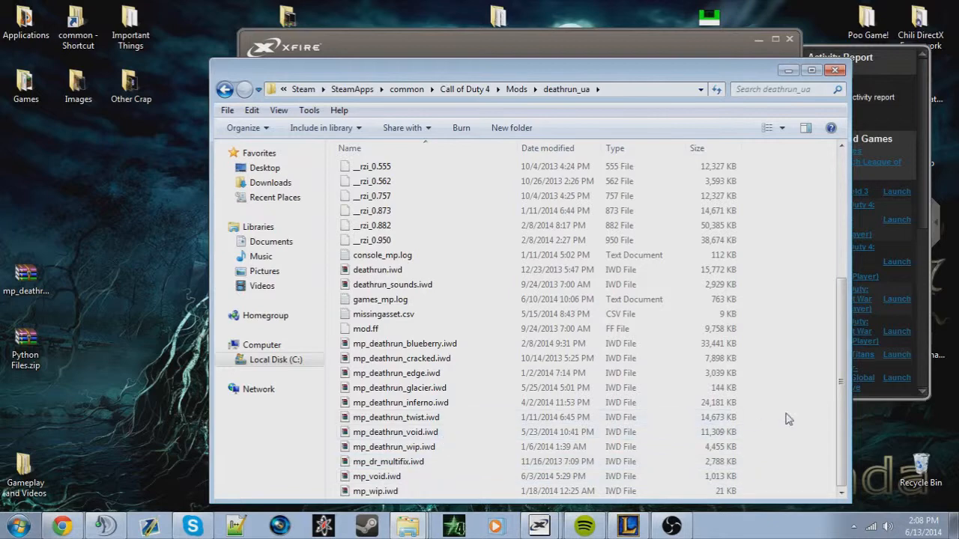
Create a new WinRAR ZIP archive in the deathrun_ua folder and name it mp_deladjsf;dkjf;j;dlfkj;alsdfkj
{"action": "right_click", "coordinate": [809, 295]}
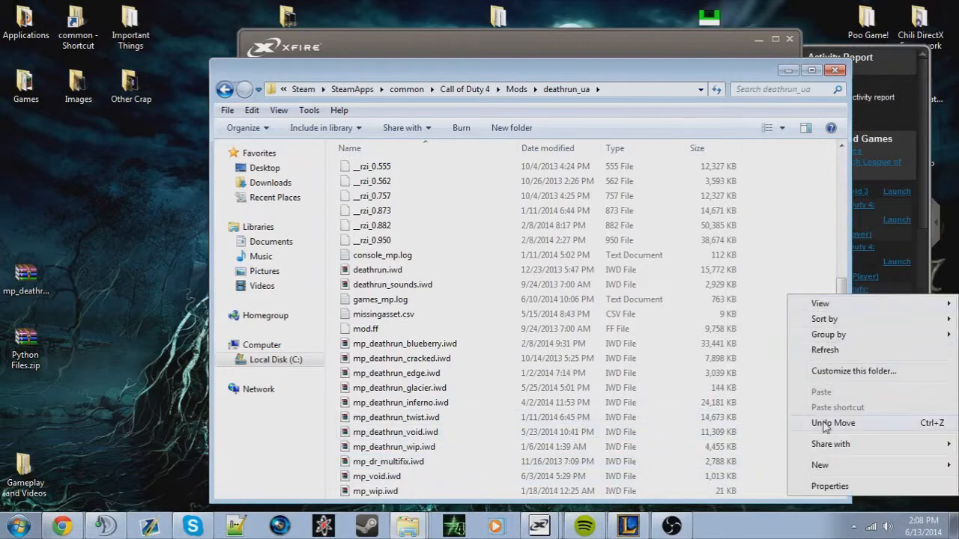
{"action": "left_click", "coordinate": [794, 211]}
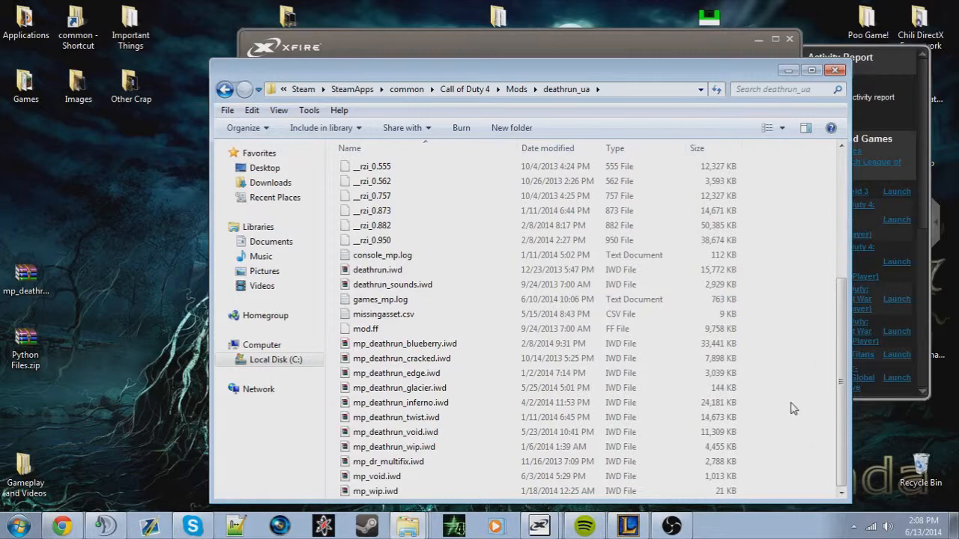
{"action": "right_click", "coordinate": [787, 364]}
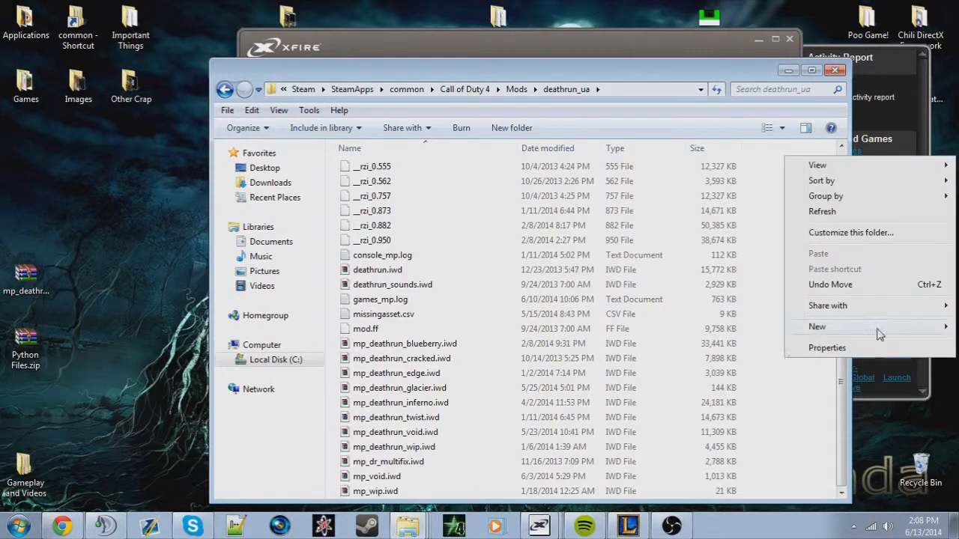
{"action": "mouse_move", "coordinate": [880, 334]}
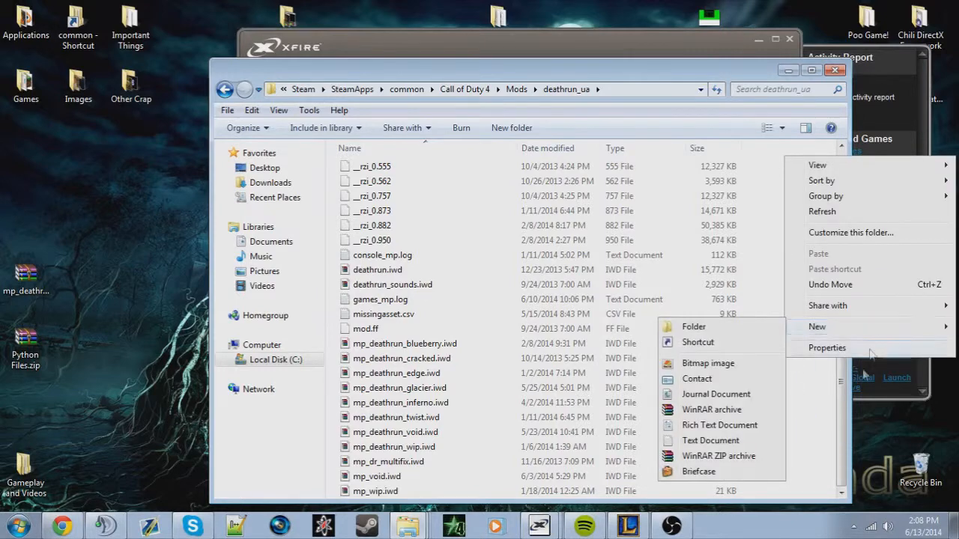
{"action": "right_click", "coordinate": [789, 388]}
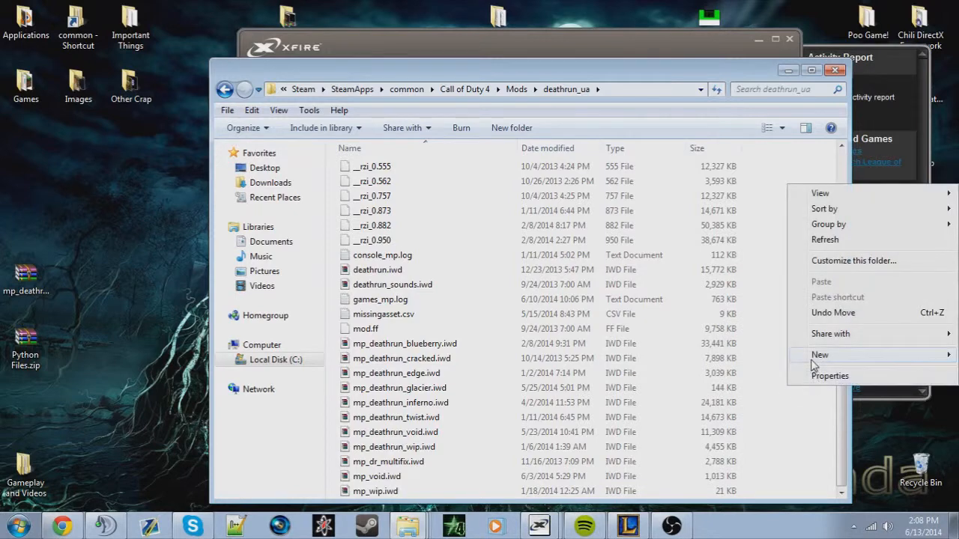
{"action": "mouse_move", "coordinate": [814, 365]}
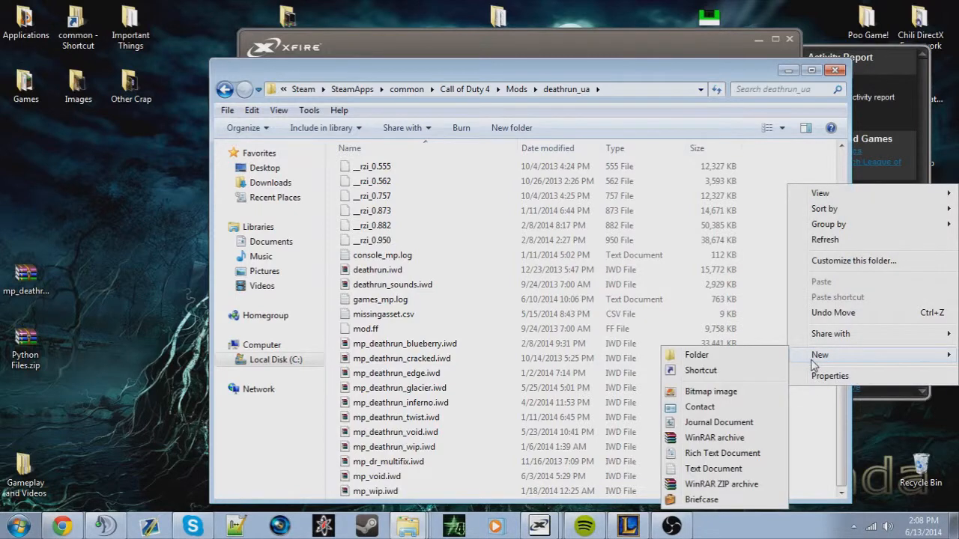
{"action": "left_click", "coordinate": [721, 484]}
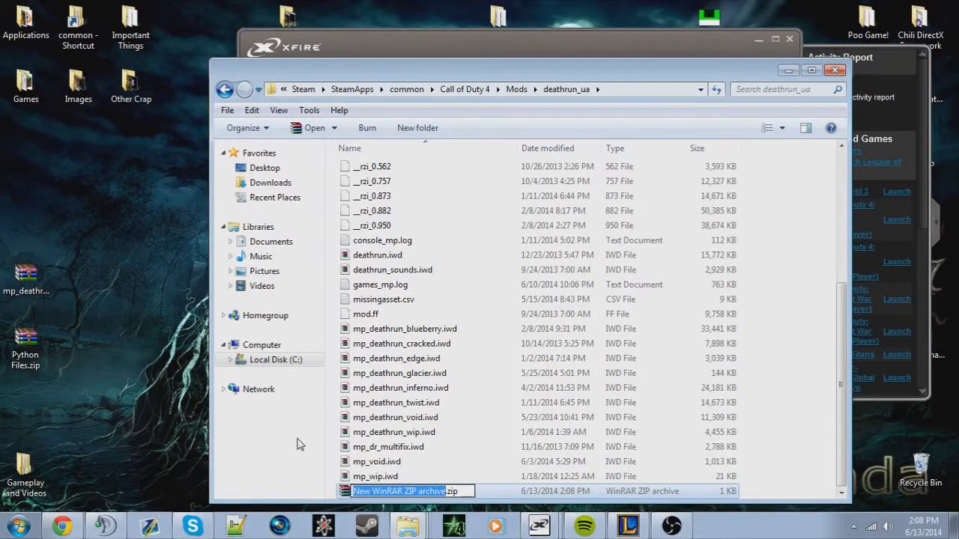
{"action": "type", "text": "mp_de"}
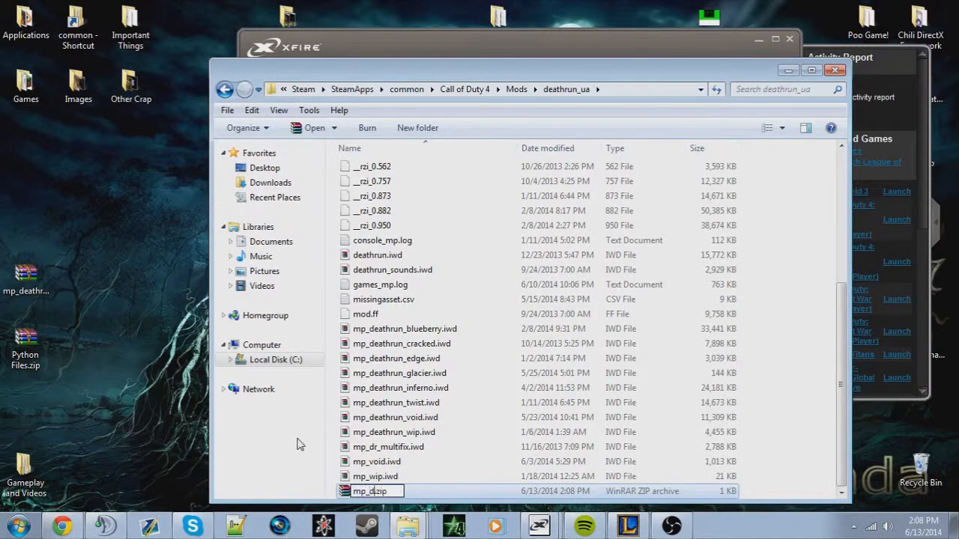
{"action": "type", "text": "ladjsf;dkjf;j;dlfkj;alsdfkj"}
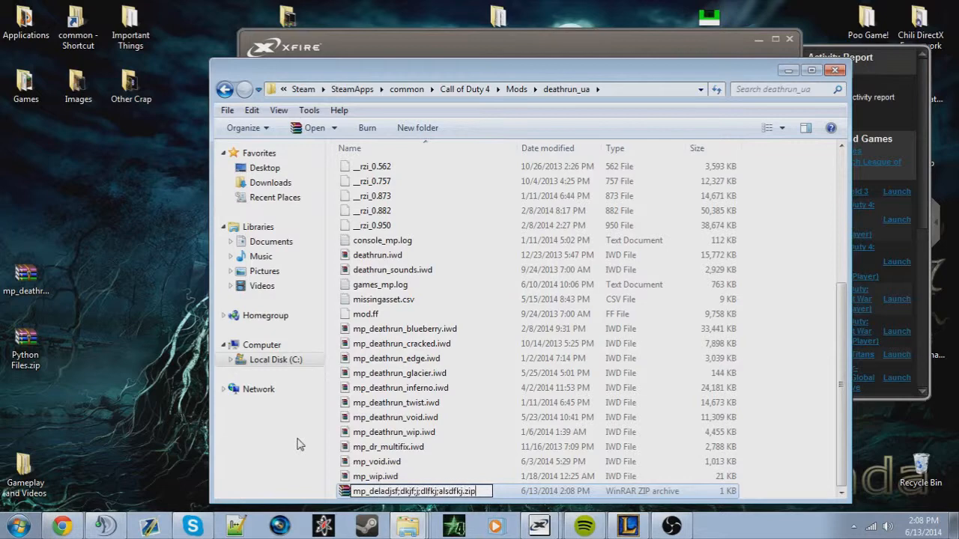
Change the new archive's file extension to iwd and accept the extension change
{"action": "key", "text": "BackSpace"}
{"action": "key", "text": "BackSpace"}
{"action": "key", "text": "BackSpace"}
{"action": "type", "text": "iwd"}
{"action": "key", "text": "Return"}
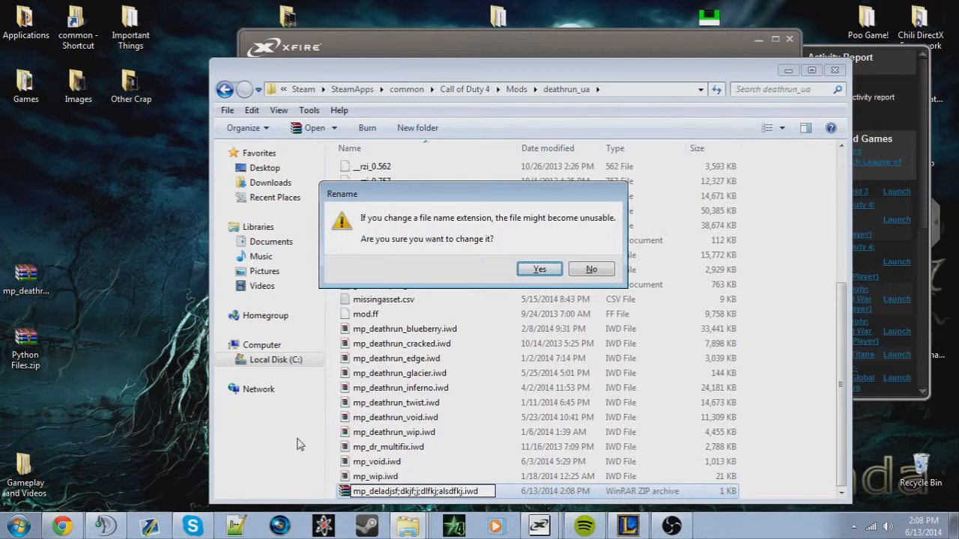
{"action": "key", "text": "Return"}
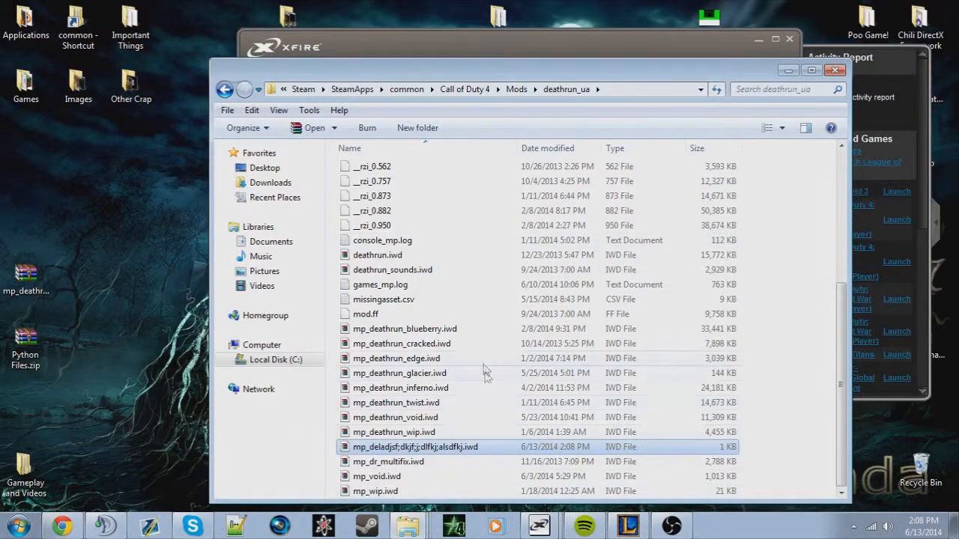
{"action": "double_click", "coordinate": [642, 74]}
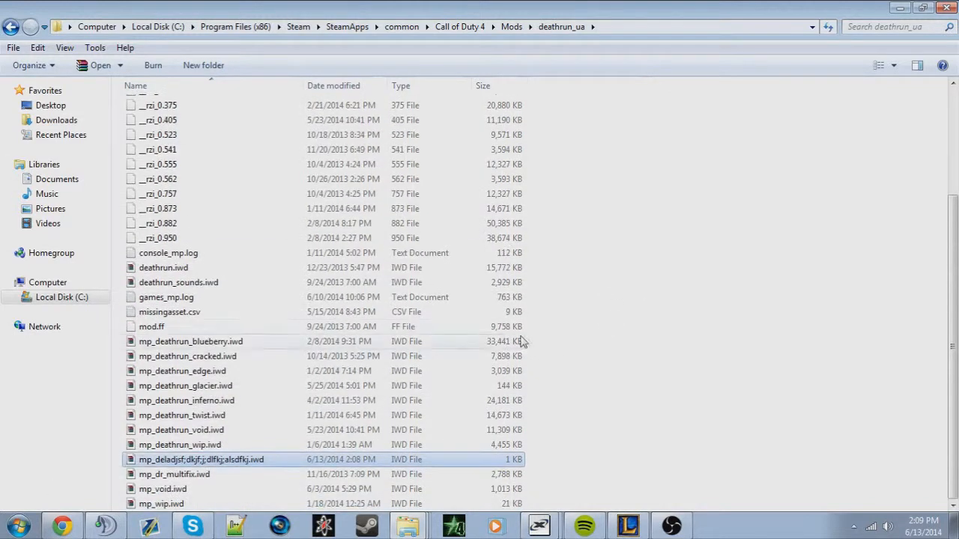
{"action": "left_click", "coordinate": [238, 430]}
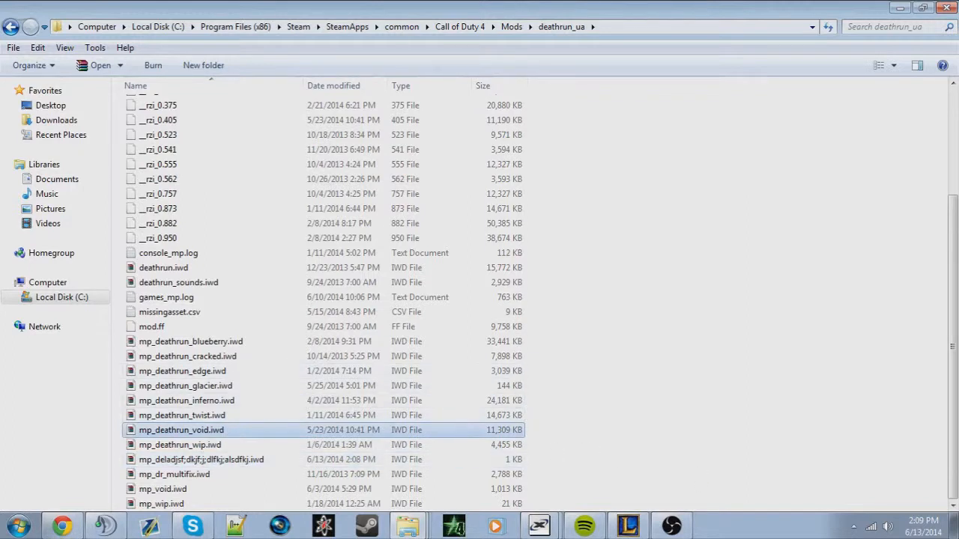
{"action": "left_click", "coordinate": [819, 369]}
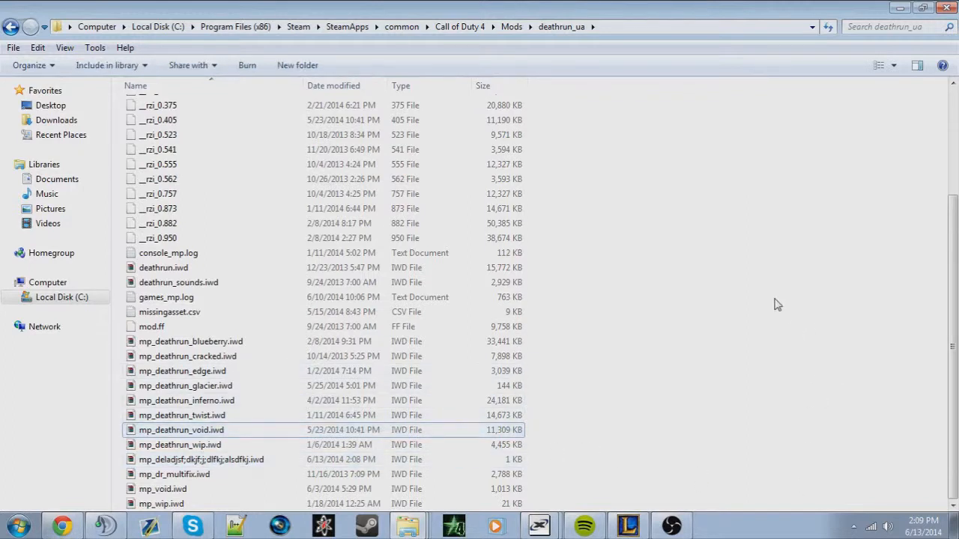
{"action": "right_click", "coordinate": [808, 166]}
{"action": "left_click", "coordinate": [739, 217]}
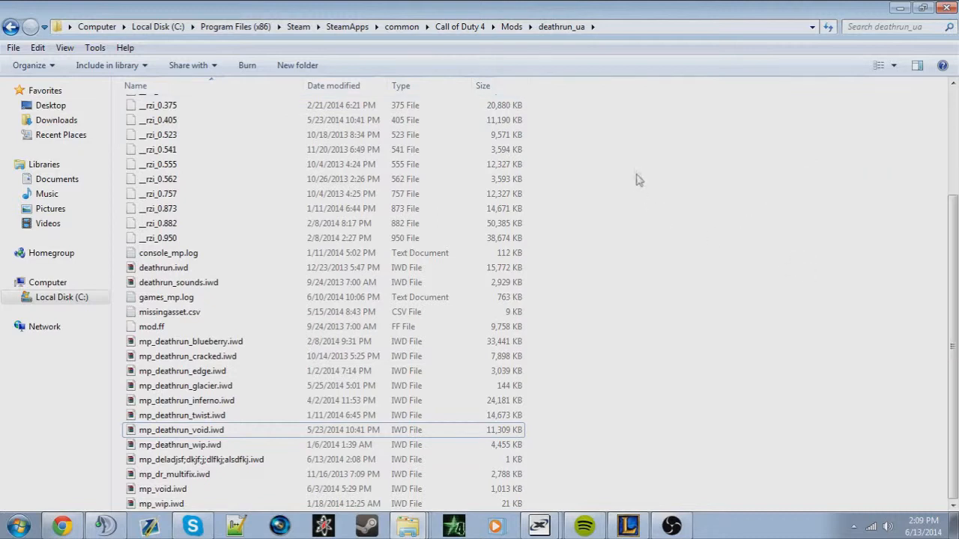
Open the advanced view settings of Folder Options and keep Hide extensions for known file types disabled
{"action": "left_click", "coordinate": [97, 49]}
{"action": "left_click", "coordinate": [111, 118]}
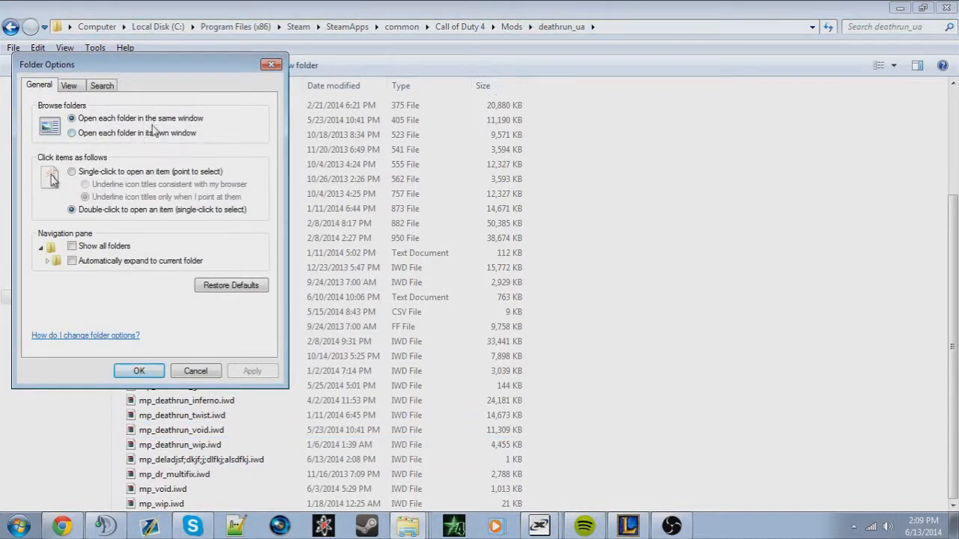
{"action": "left_click", "coordinate": [69, 85]}
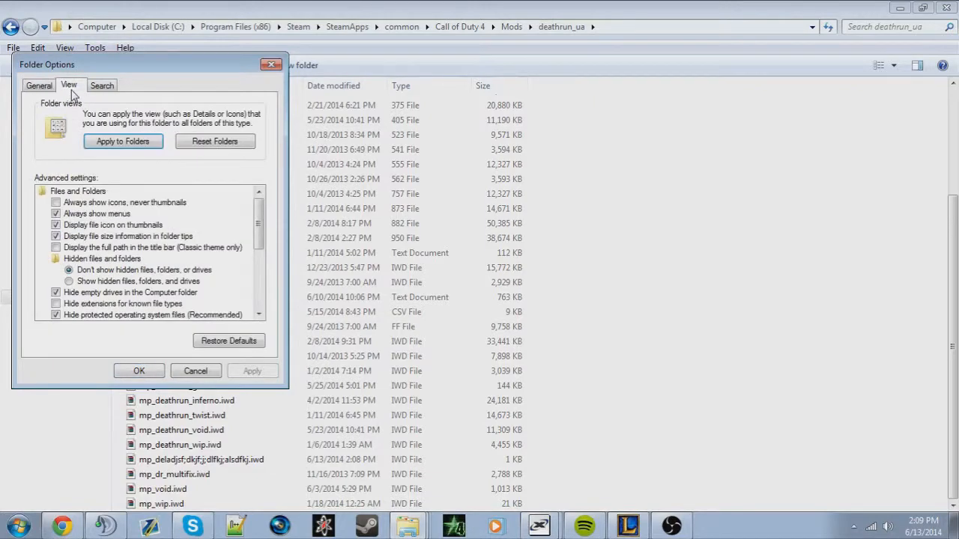
{"action": "left_click_drag", "start_coordinate": [192, 69], "coordinate": [786, 83]}
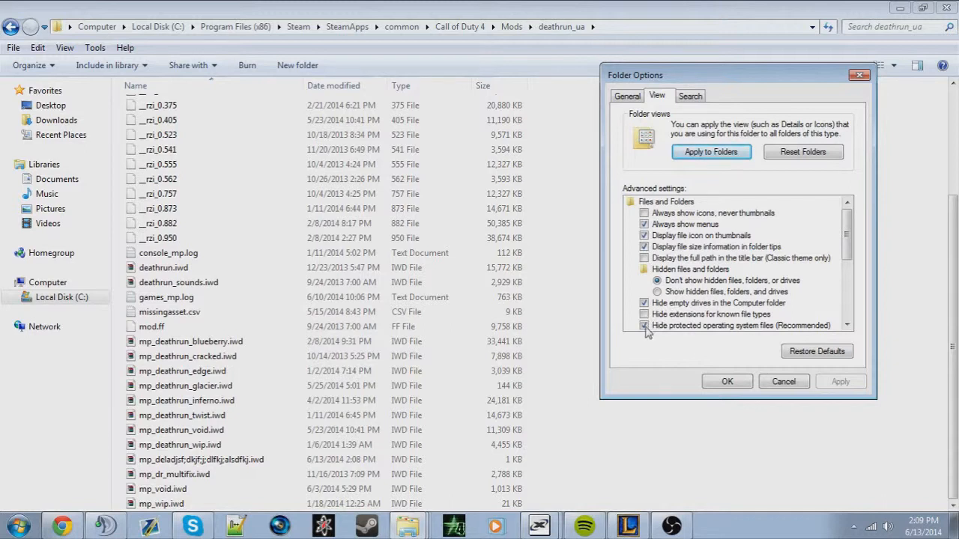
{"action": "left_click", "coordinate": [643, 315]}
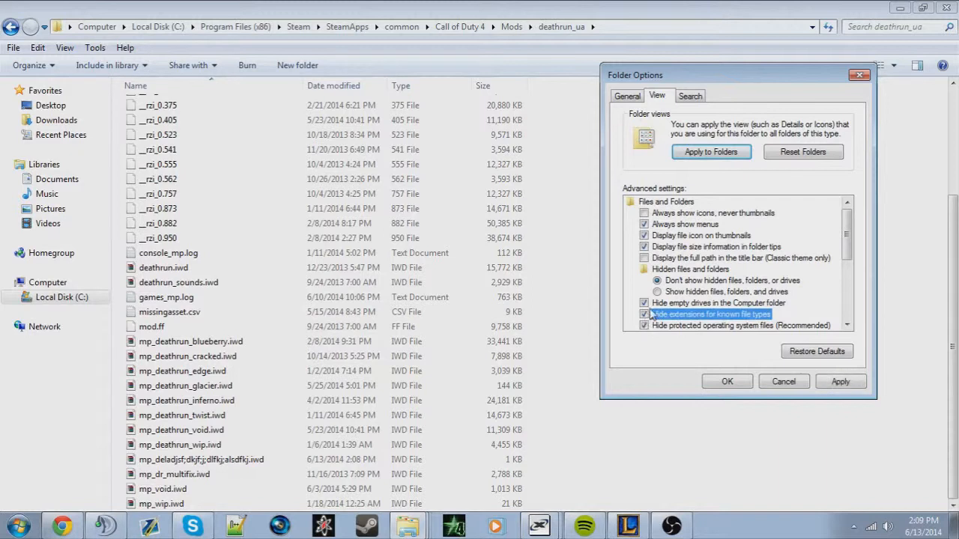
{"action": "left_click", "coordinate": [644, 314]}
{"action": "scroll", "coordinate": [775, 288], "scroll_direction": "down", "scroll_amount": 4}
{"action": "scroll", "coordinate": [808, 291], "scroll_direction": "up", "scroll_amount": 3}
{"action": "scroll", "coordinate": [820, 293], "scroll_direction": "down", "scroll_amount": 4}
{"action": "scroll", "coordinate": [801, 299], "scroll_direction": "up", "scroll_amount": 5}
{"action": "left_click", "coordinate": [725, 153]}
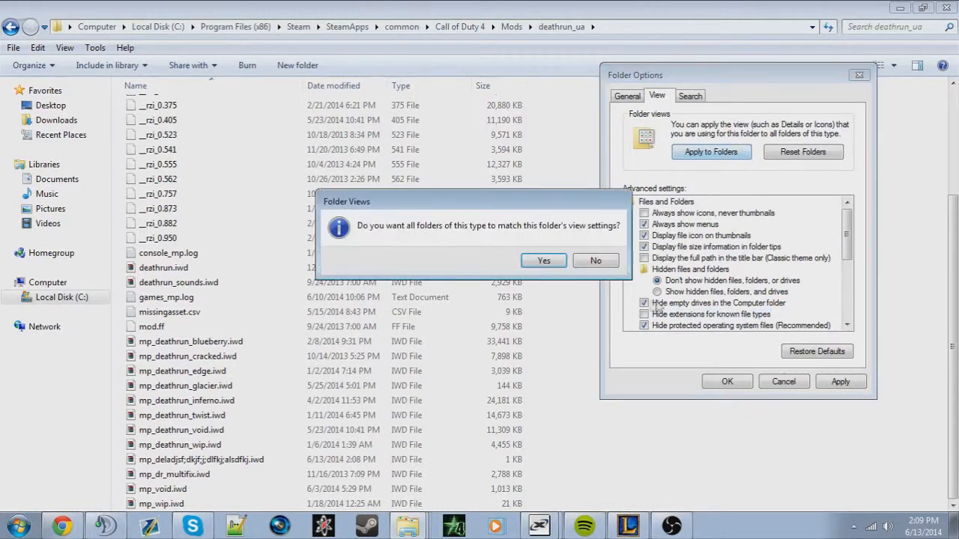
{"action": "left_click", "coordinate": [595, 260]}
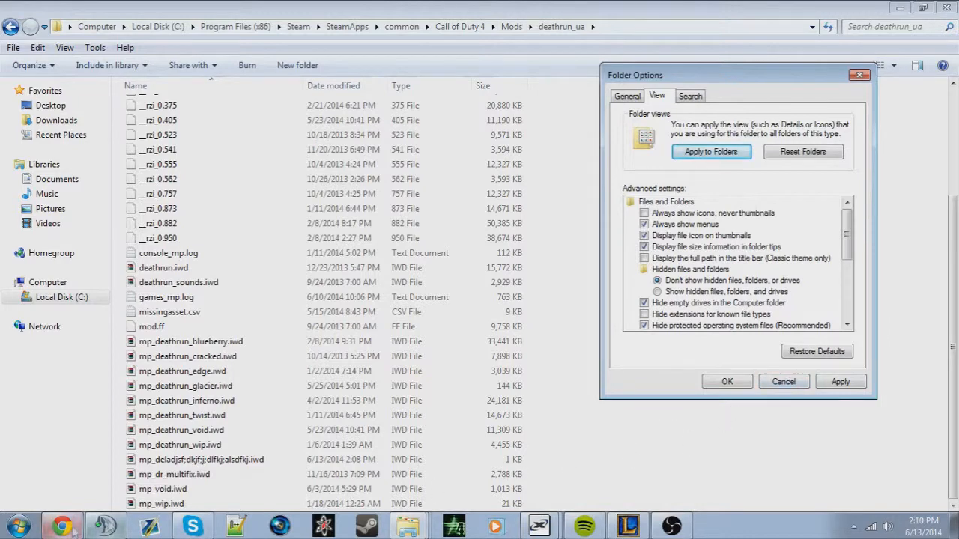
Switch to TeamSpeak to check the server's channel list, and return to the Folder Options dialog
{"action": "left_click", "coordinate": [105, 527]}
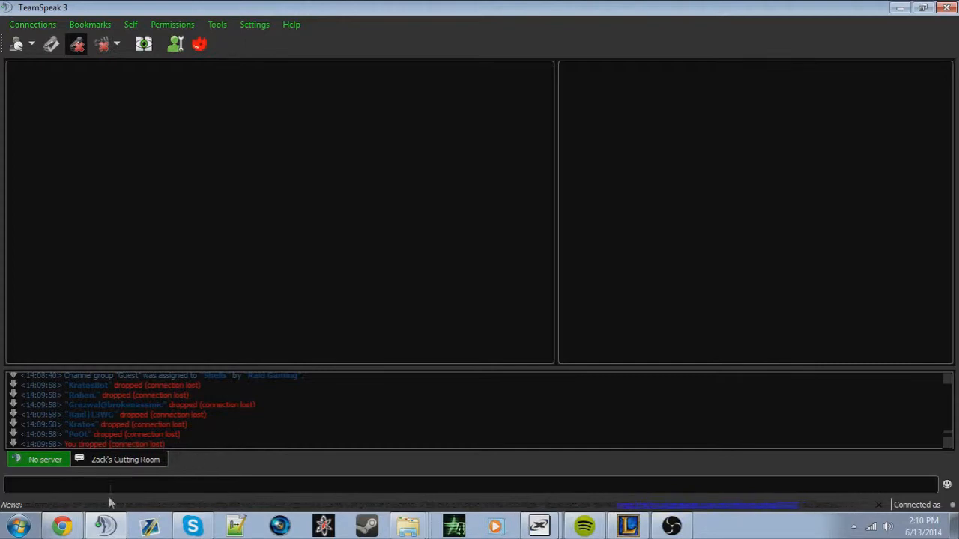
{"action": "left_click", "coordinate": [97, 525]}
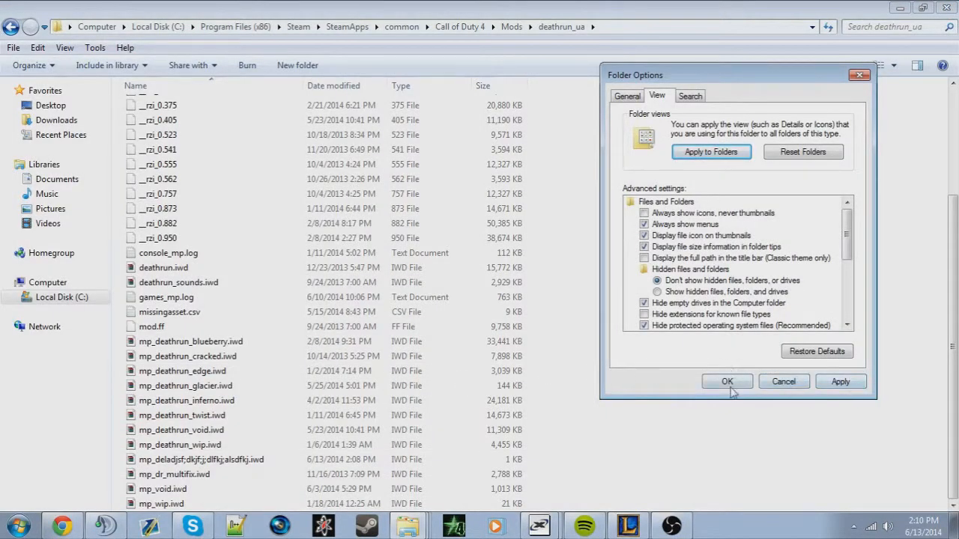
{"action": "left_click", "coordinate": [105, 524]}
{"action": "scroll", "coordinate": [284, 280], "scroll_direction": "down", "scroll_amount": 5}
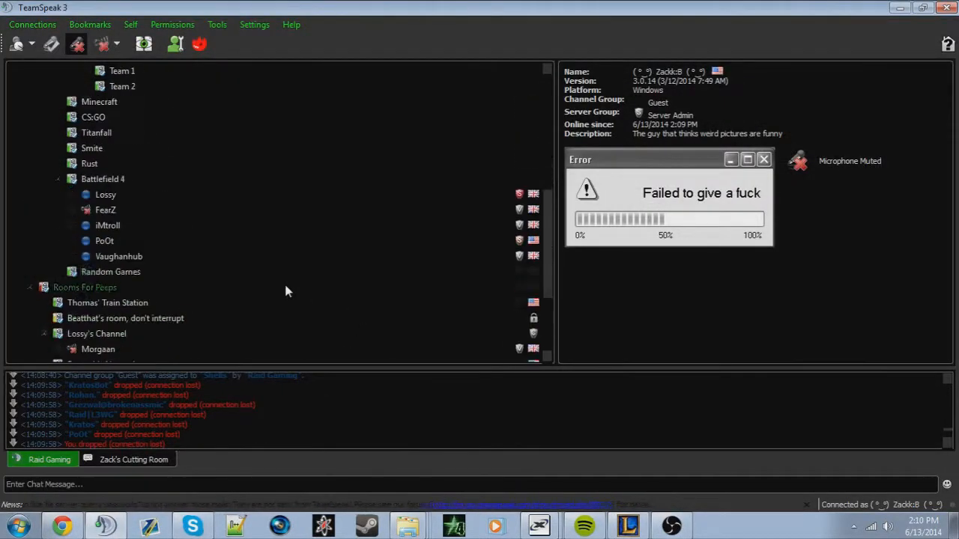
{"action": "left_click", "coordinate": [139, 197]}
{"action": "scroll", "coordinate": [552, 262], "scroll_direction": "down", "scroll_amount": 1}
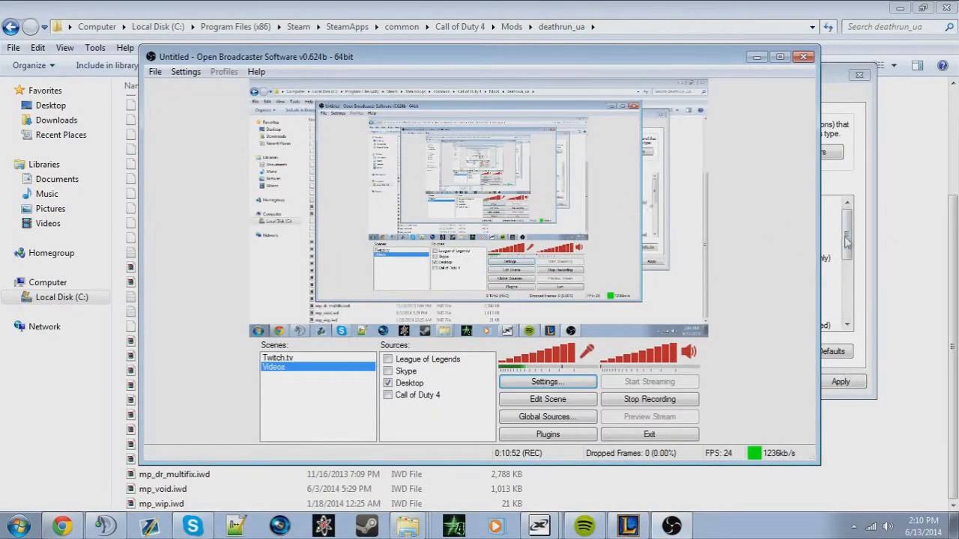
{"action": "left_click", "coordinate": [756, 57]}
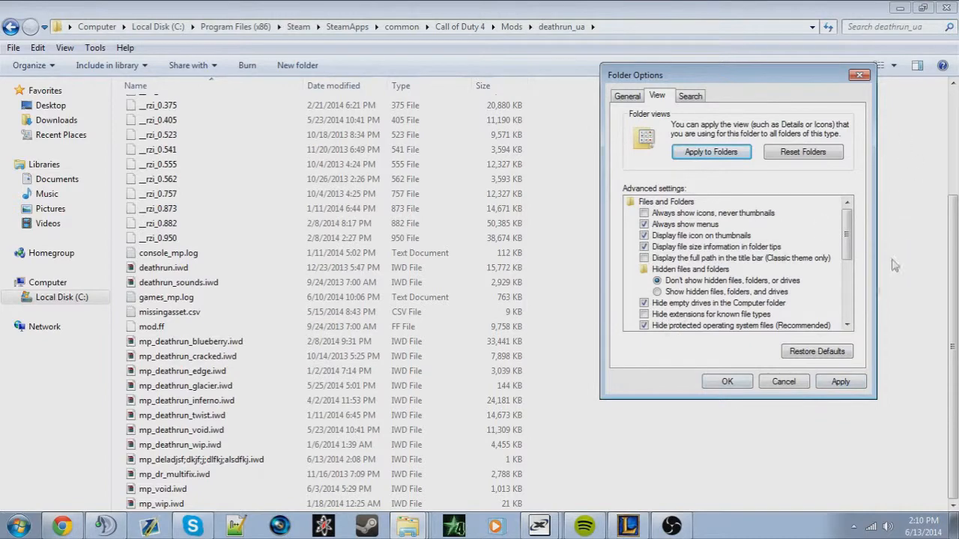
Apply the folder options and close the dialog
{"action": "left_click", "coordinate": [839, 382]}
{"action": "left_click", "coordinate": [727, 381]}
{"action": "scroll", "coordinate": [356, 433], "scroll_direction": "down", "scroll_amount": 4}
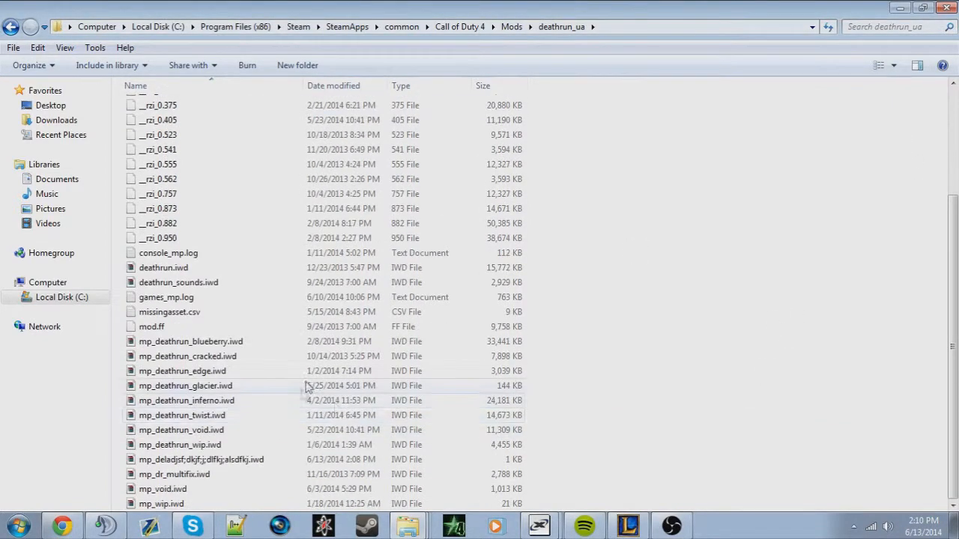
Open the new mp_deladjsf;dkjf;j;dlfkj;alsdfkj.iwd archive in WinRAR
{"action": "left_click", "coordinate": [285, 400]}
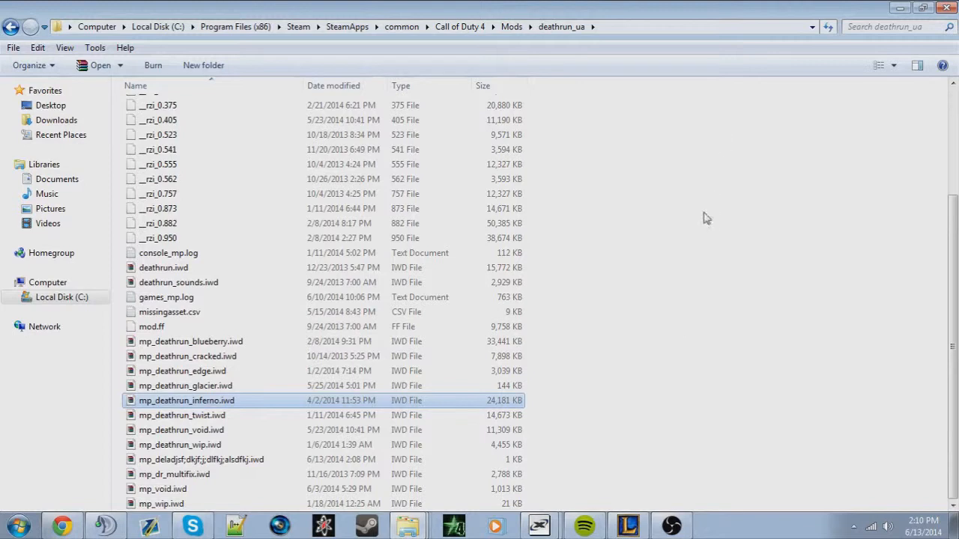
{"action": "left_click", "coordinate": [217, 327]}
{"action": "key", "text": "Up"}
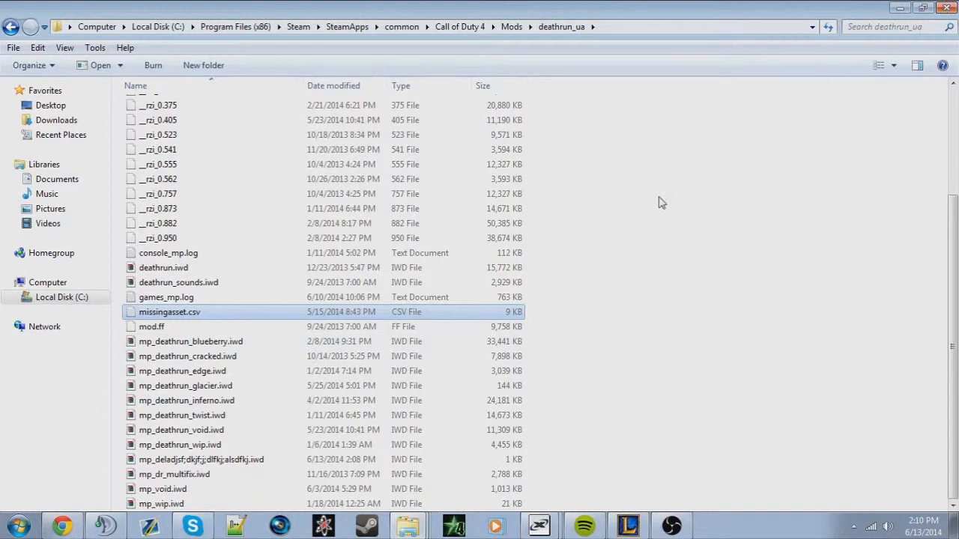
{"action": "left_click", "coordinate": [774, 250]}
{"action": "left_click", "coordinate": [260, 460]}
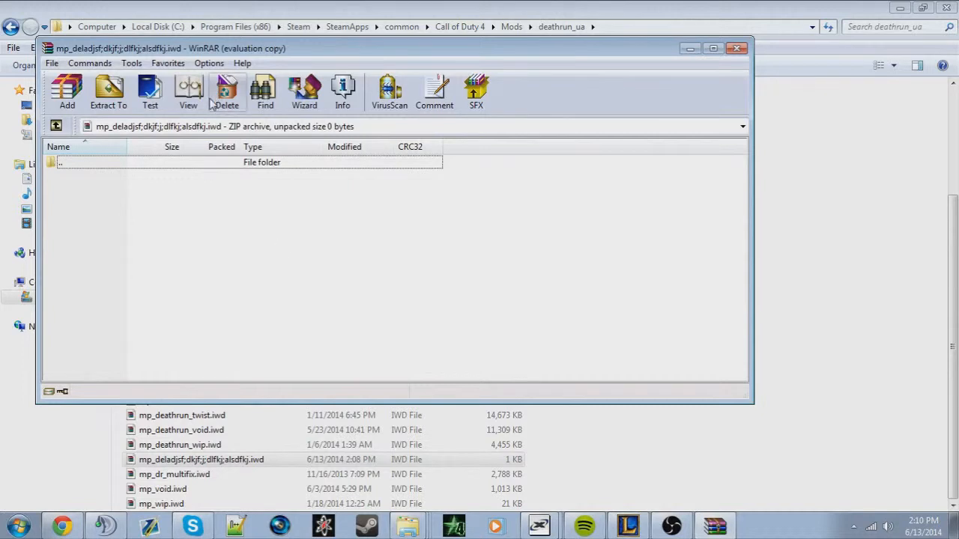
Create a folder named images inside the IWD archive and open it
{"action": "right_click", "coordinate": [178, 219]}
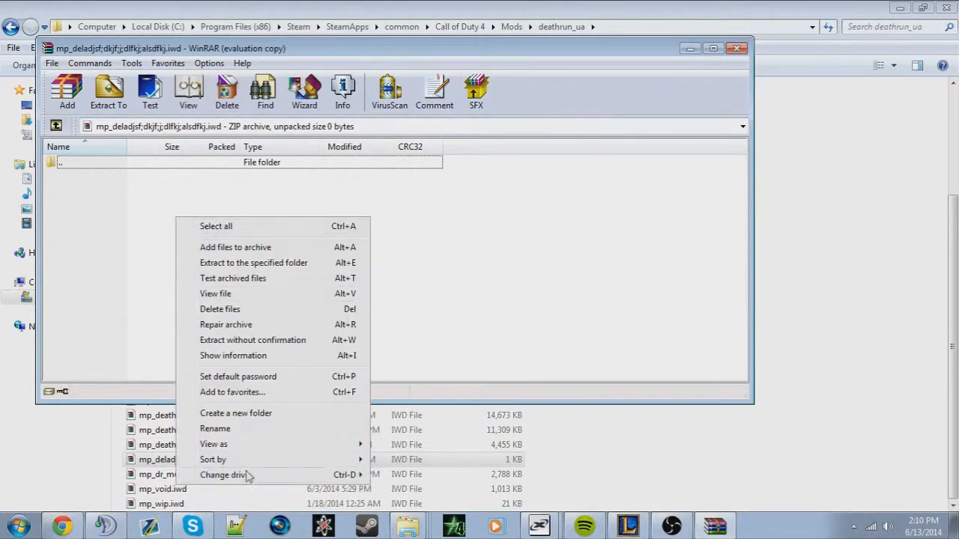
{"action": "left_click", "coordinate": [261, 417]}
{"action": "type", "text": "images"}
{"action": "key", "text": "Return"}
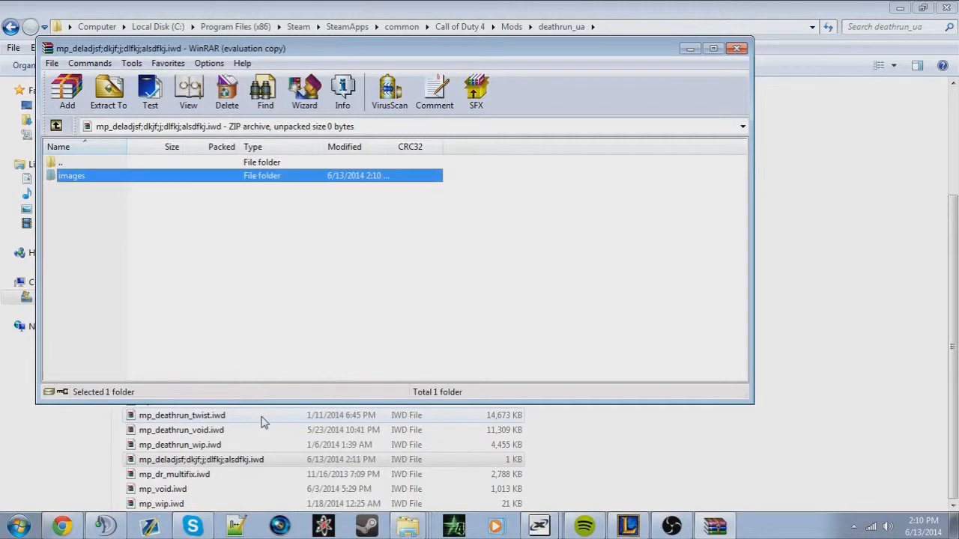
{"action": "left_click", "coordinate": [214, 189]}
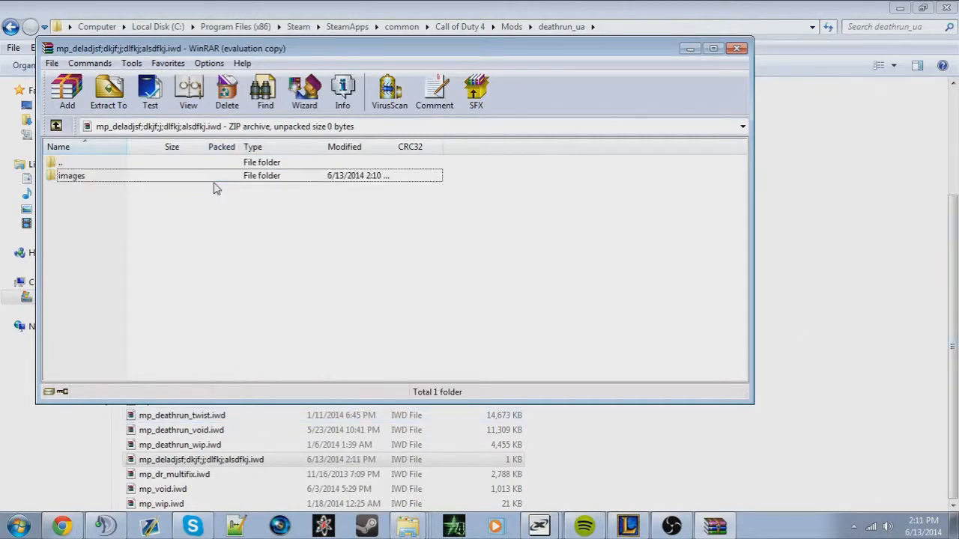
{"action": "double_click", "coordinate": [229, 176]}
Open the raw\images folder of the Call of Duty 4 directory in the Explorer window
{"action": "left_click", "coordinate": [557, 7]}
{"action": "left_click", "coordinate": [460, 26]}
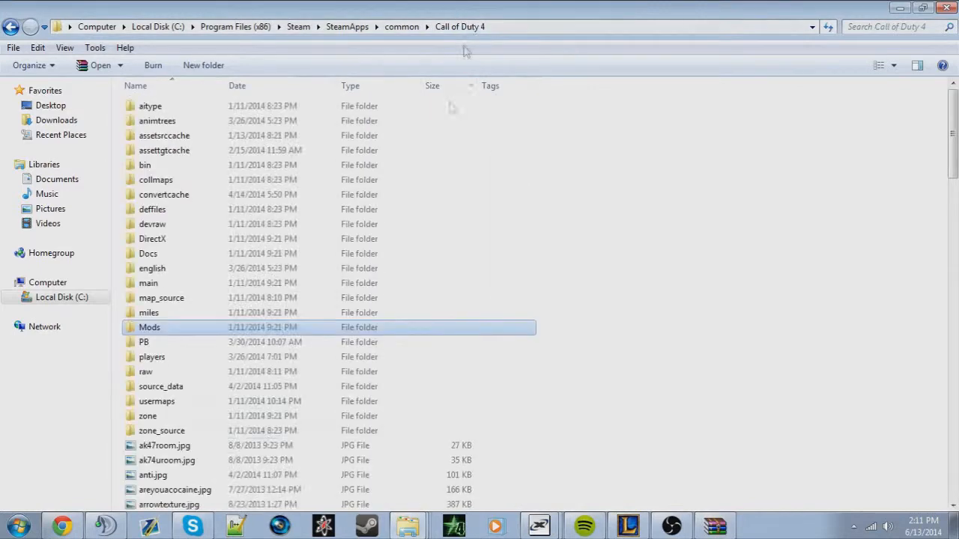
{"action": "double_click", "coordinate": [184, 373]}
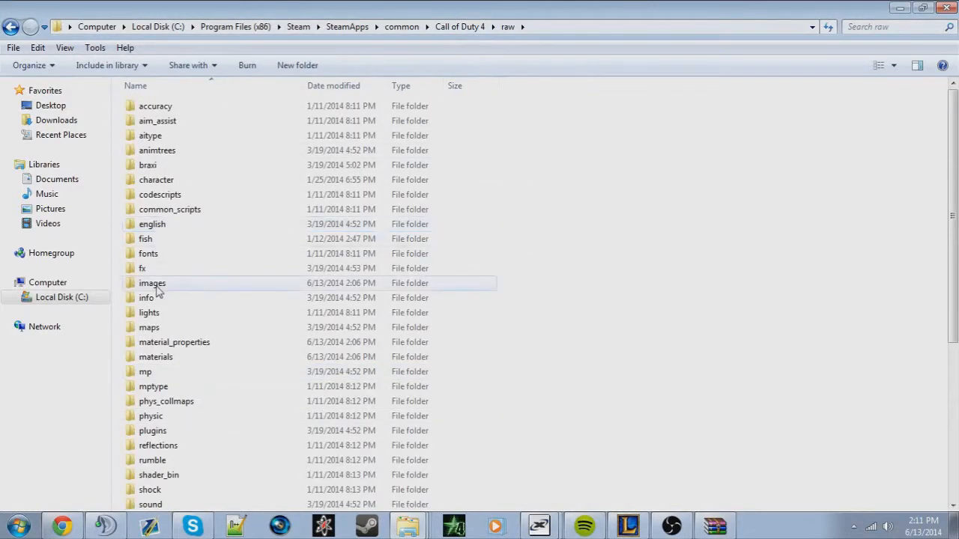
{"action": "double_click", "coordinate": [153, 284]}
Find stone.iwi among the raw images and add it to the archive's images folder
{"action": "key", "text": "s"}
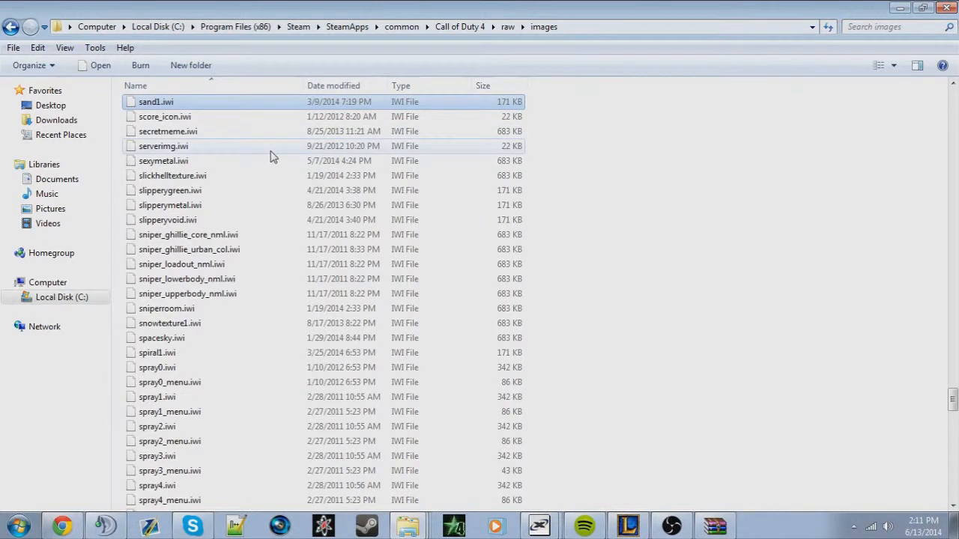
{"action": "scroll", "coordinate": [200, 344], "scroll_direction": "down", "scroll_amount": 8}
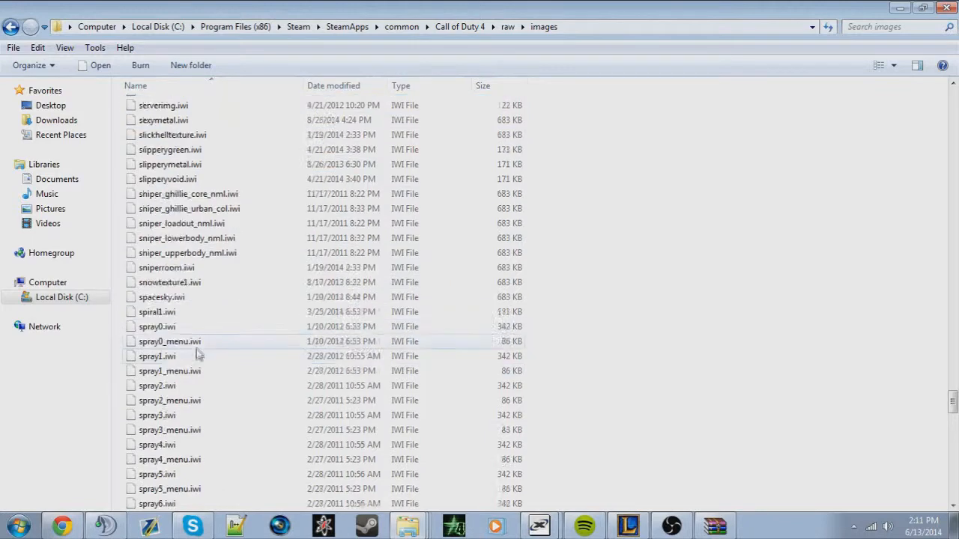
{"action": "scroll", "coordinate": [201, 359], "scroll_direction": "down", "scroll_amount": 18}
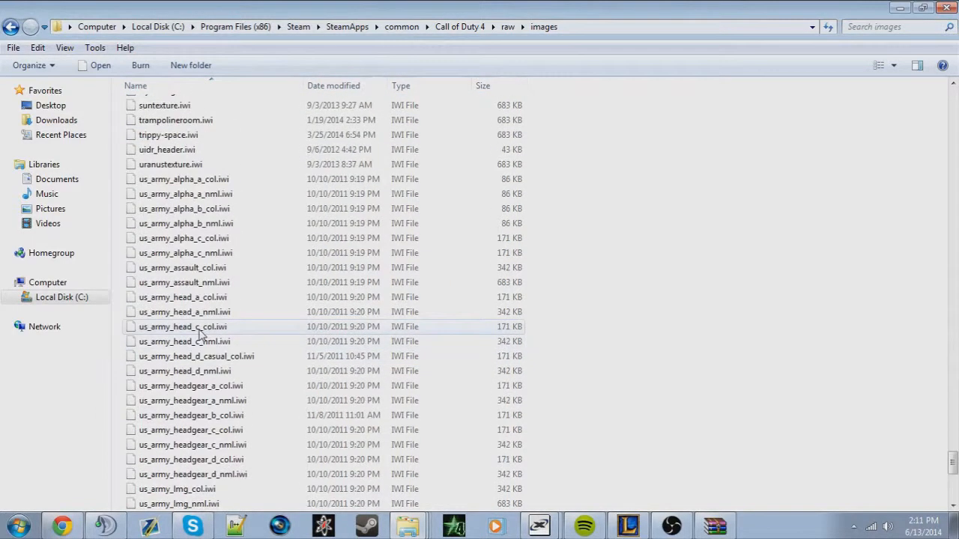
{"action": "scroll", "coordinate": [359, 343], "scroll_direction": "down", "scroll_amount": 8}
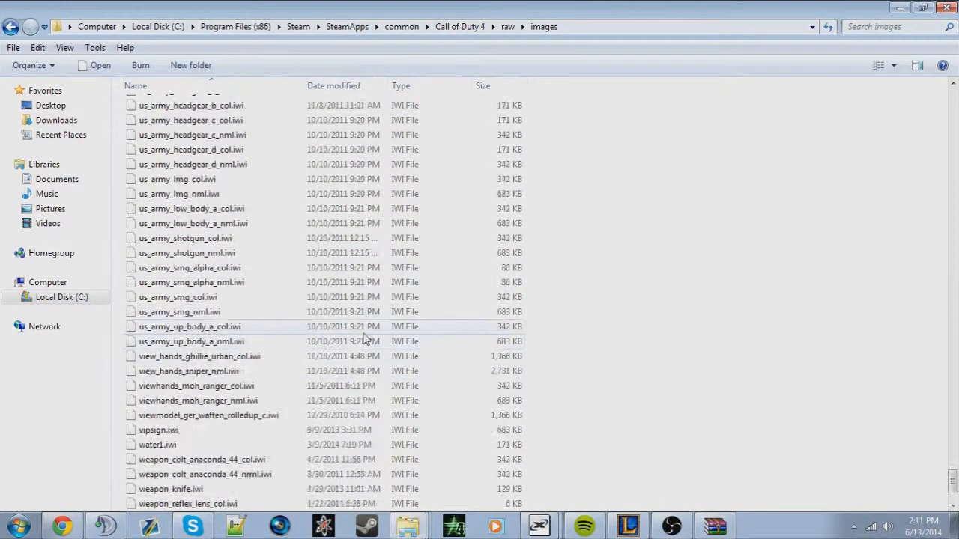
{"action": "scroll", "coordinate": [352, 334], "scroll_direction": "up", "scroll_amount": 12}
{"action": "scroll", "coordinate": [353, 330], "scroll_direction": "up", "scroll_amount": 5}
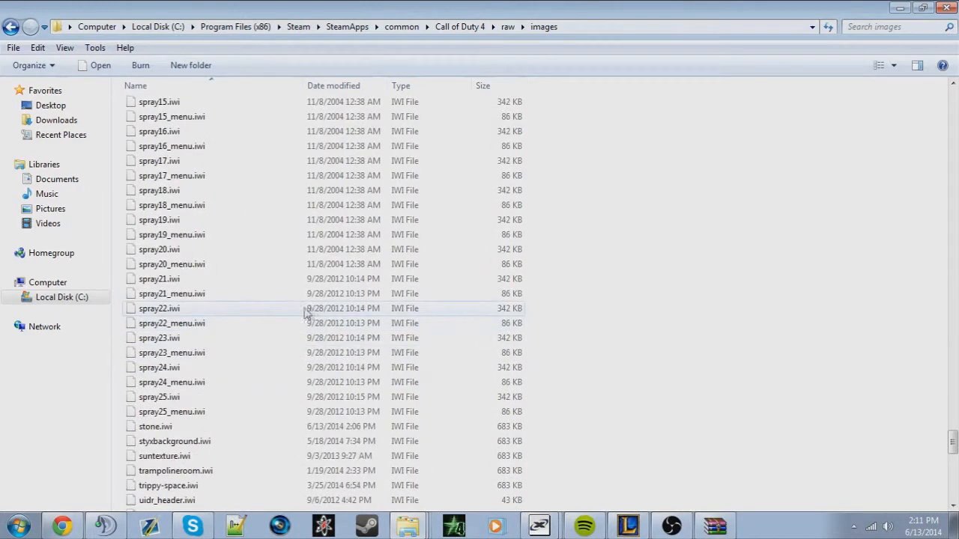
{"action": "left_click", "coordinate": [218, 427]}
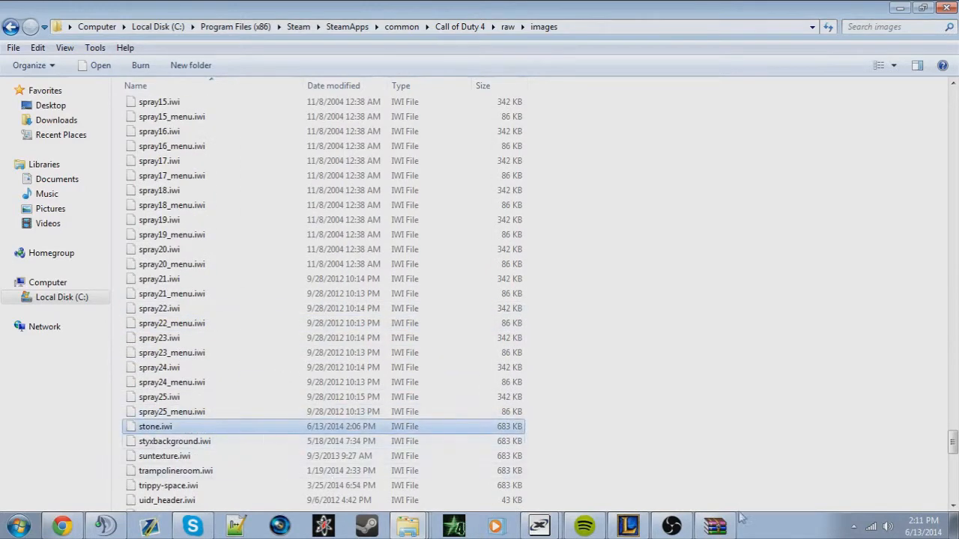
{"action": "left_click", "coordinate": [715, 526]}
{"action": "left_click_drag", "start_coordinate": [303, 427], "coordinate": [289, 287]}
{"action": "left_click", "coordinate": [401, 356]}
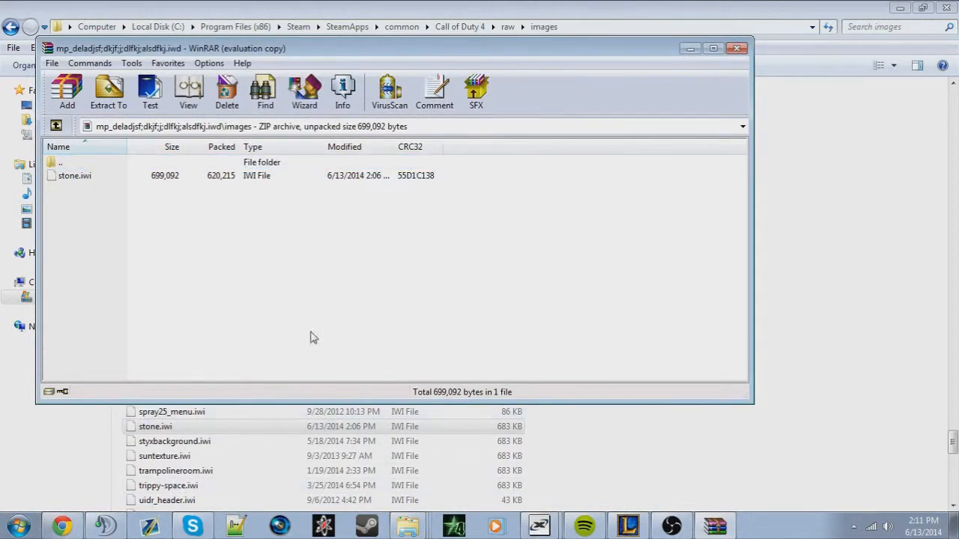
Close the archive window and the Explorer window showing the raw images
{"action": "left_click_drag", "start_coordinate": [166, 217], "coordinate": [151, 164]}
{"action": "left_click", "coordinate": [170, 222]}
{"action": "left_click_drag", "start_coordinate": [212, 273], "coordinate": [154, 161]}
{"action": "left_click", "coordinate": [223, 261]}
{"action": "left_click", "coordinate": [739, 49]}
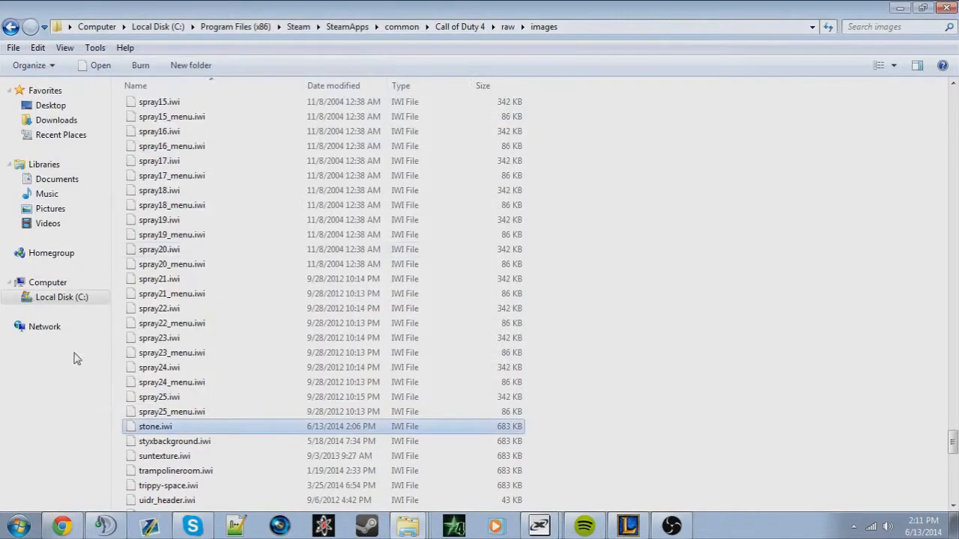
{"action": "left_click", "coordinate": [943, 8]}
{"action": "left_click", "coordinate": [538, 526]}
{"action": "left_click_drag", "start_coordinate": [505, 358], "coordinate": [353, 143]}
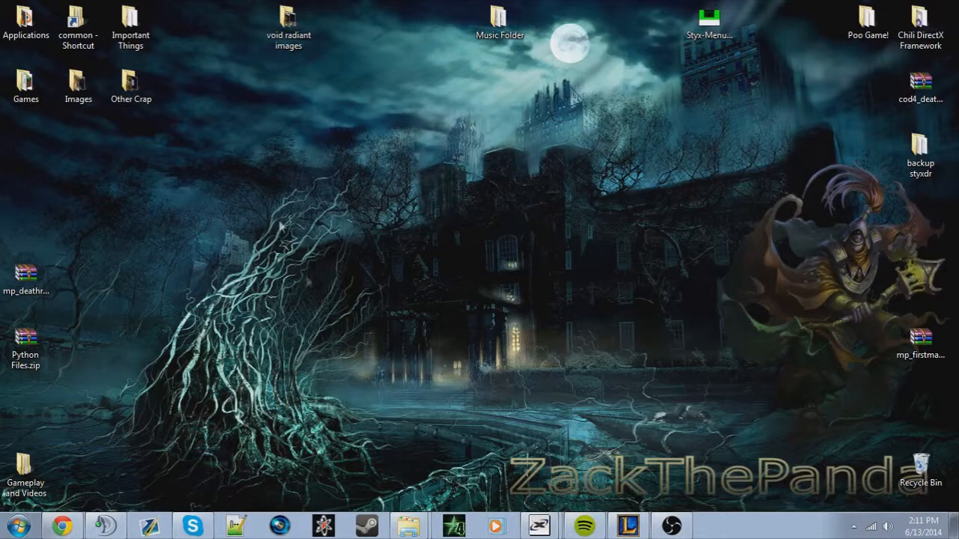
{"action": "right_click", "coordinate": [425, 515]}
{"action": "left_click", "coordinate": [414, 527]}
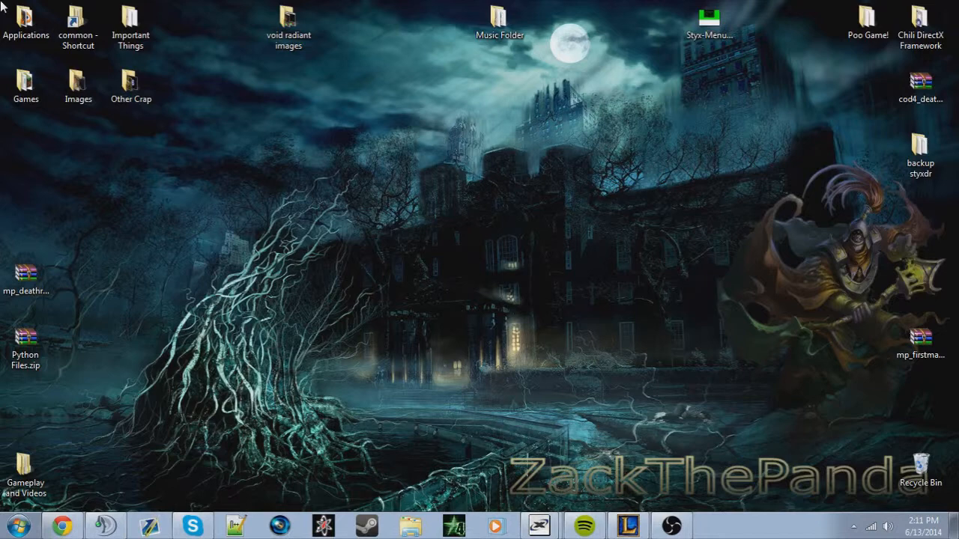
{"action": "right_click", "coordinate": [386, 274]}
{"action": "left_click_drag", "start_coordinate": [334, 210], "coordinate": [242, 138]}
{"action": "left_click_drag", "start_coordinate": [187, 120], "coordinate": [485, 380]}
Switch to CoD4Radiant and open the recent map mp_deathrun_void.map
{"action": "left_click", "coordinate": [322, 527]}
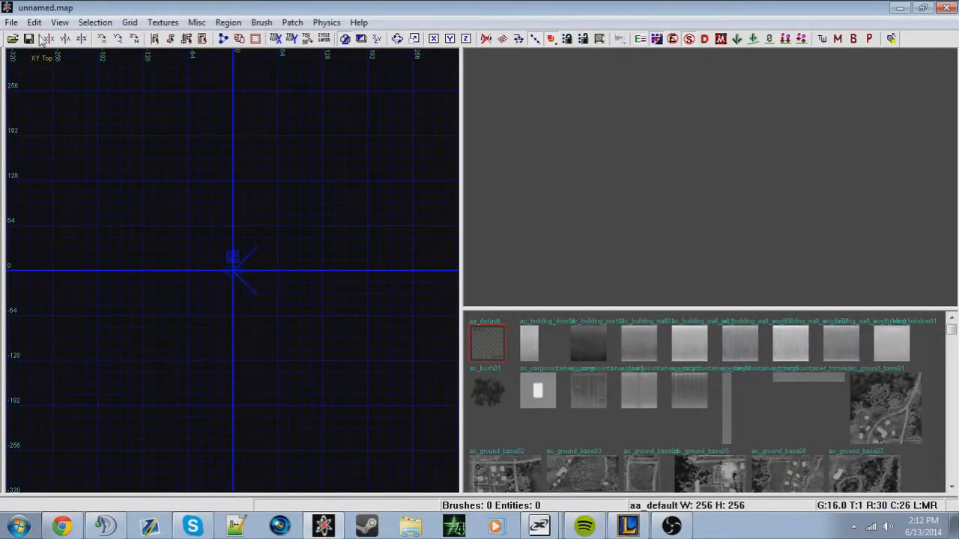
{"action": "left_click", "coordinate": [11, 22]}
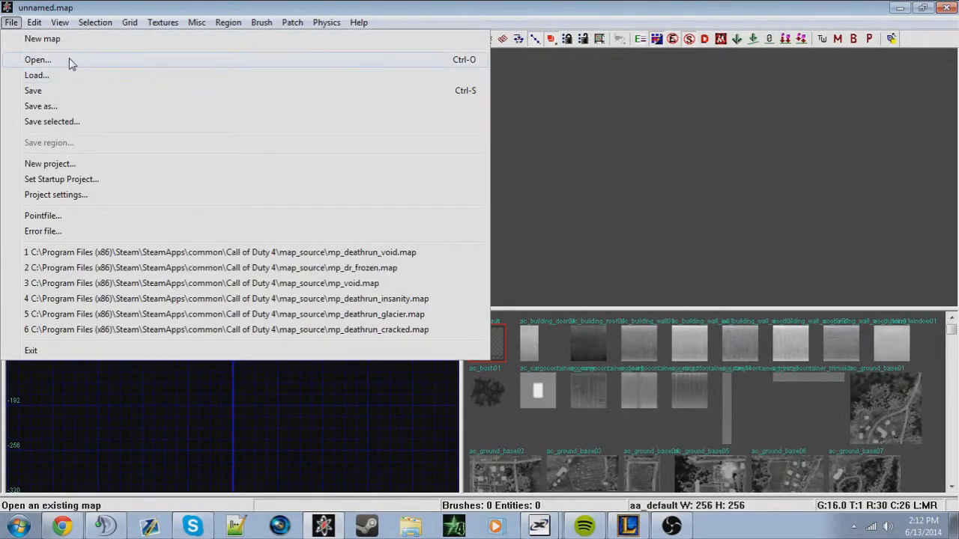
{"action": "left_click", "coordinate": [408, 255]}
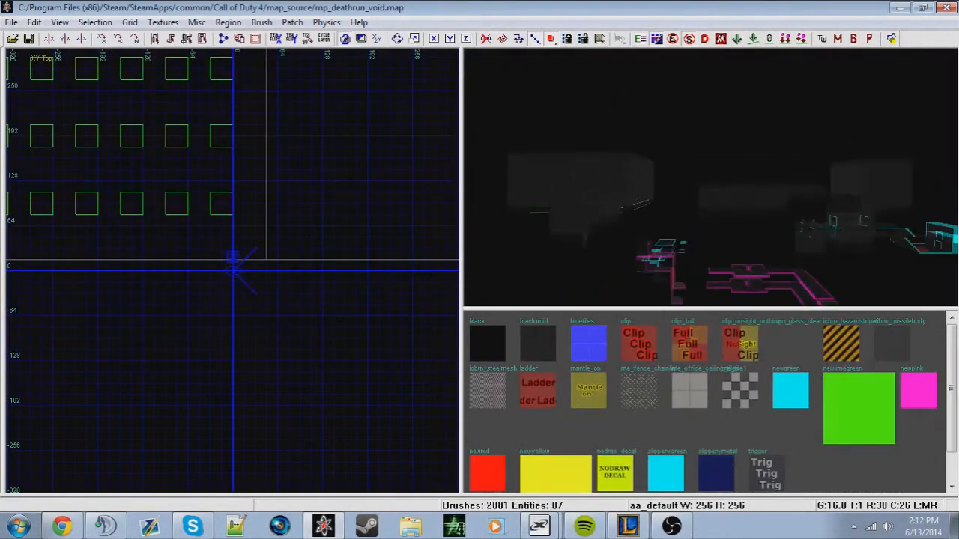
Make the trigger brush over the blue octagonal panel a trigger_multiple entity and show its entity properties
{"action": "mouse_move", "coordinate": [869, 270]}
{"action": "right_mouse_down"}
{"action": "mouse_move", "coordinate": [835, 231]}
{"action": "mouse_move", "coordinate": [834, 205]}
{"action": "mouse_move", "coordinate": [710, 180]}
{"action": "mouse_move", "coordinate": [884, 232]}
{"action": "mouse_move", "coordinate": [749, 217]}
{"action": "mouse_move", "coordinate": [599, 277]}
{"action": "mouse_move", "coordinate": [794, 187]}
{"action": "mouse_move", "coordinate": [824, 225]}
{"action": "mouse_move", "coordinate": [792, 188]}
{"action": "mouse_move", "coordinate": [772, 187]}
{"action": "mouse_move", "coordinate": [779, 202]}
{"action": "mouse_move", "coordinate": [781, 186]}
{"action": "right_mouse_up"}
{"action": "scroll", "coordinate": [792, 185], "scroll_direction": "down", "scroll_amount": 5}
{"action": "scroll", "coordinate": [791, 188], "scroll_direction": "up", "scroll_amount": 5}
{"action": "scroll", "coordinate": [781, 186], "scroll_direction": "down", "scroll_amount": 5}
{"action": "scroll", "coordinate": [781, 187], "scroll_direction": "up", "scroll_amount": 5}
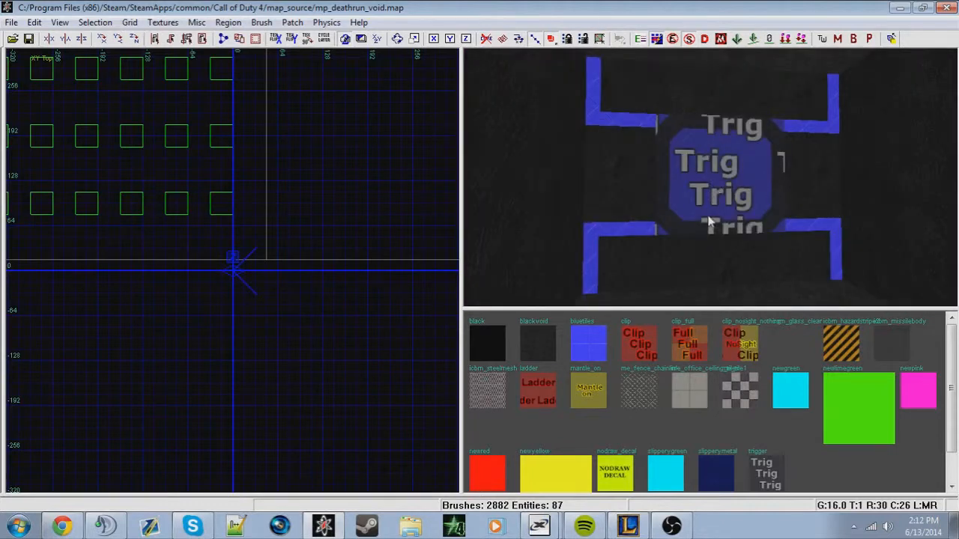
{"action": "right_click", "coordinate": [210, 333]}
{"action": "mouse_move", "coordinate": [311, 476]}
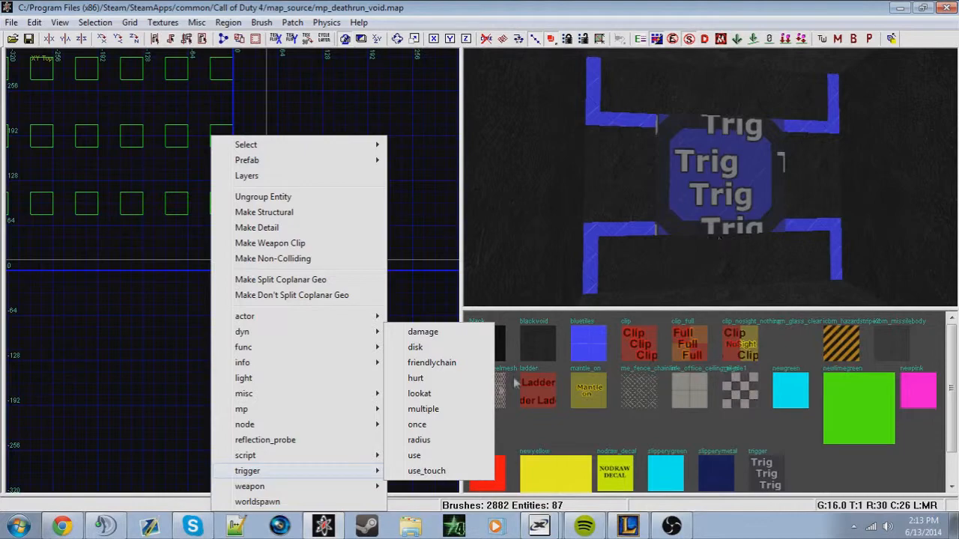
{"action": "left_click", "coordinate": [423, 409]}
{"action": "key", "text": "n"}
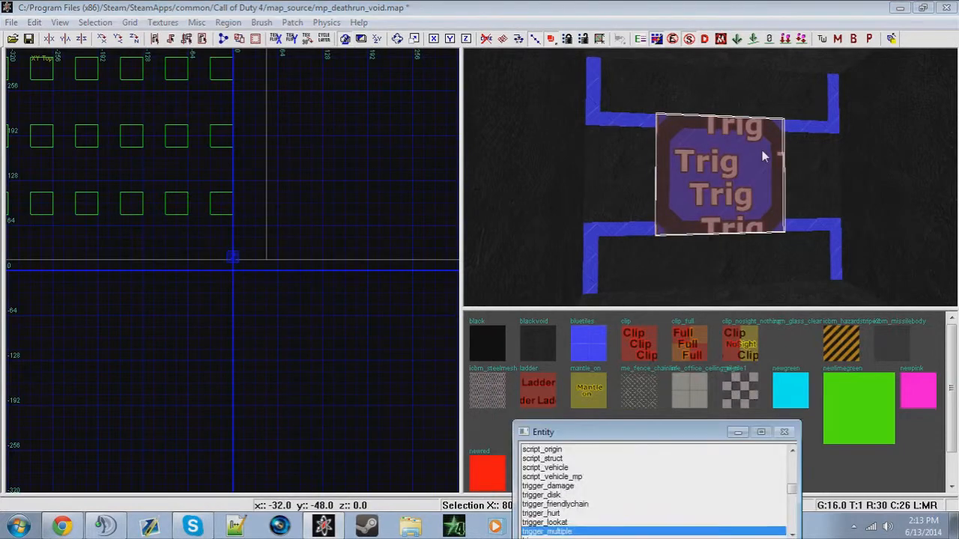
{"action": "left_click_drag", "start_coordinate": [602, 434], "coordinate": [395, 144]}
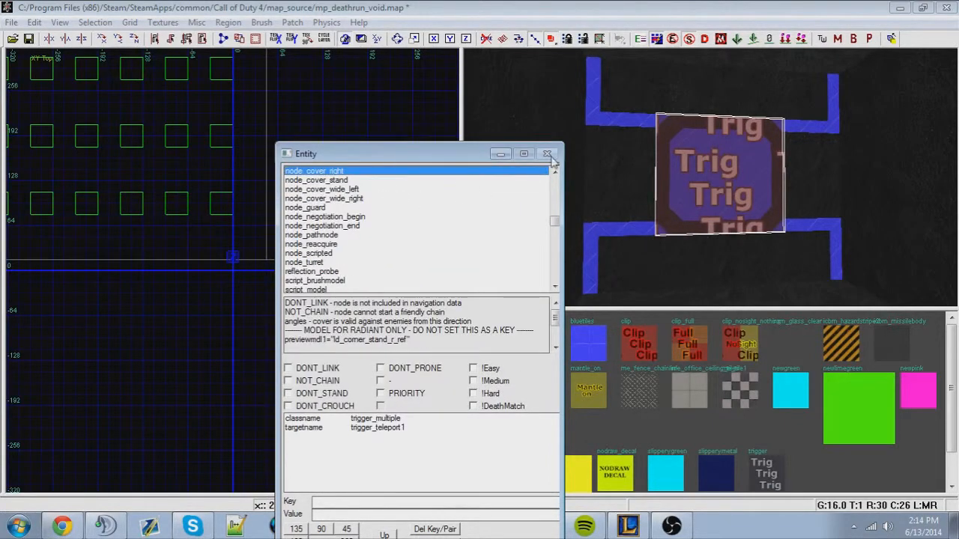
Reselect the trigger brush and examine its classname and targetname in the entity properties
{"action": "key", "text": "n"}
{"action": "key", "text": "n"}
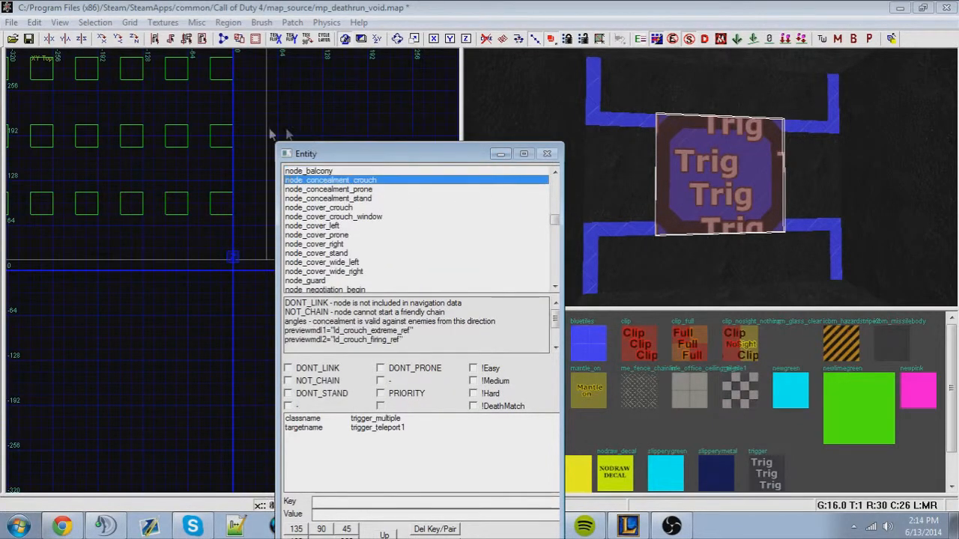
{"action": "key", "text": "Escape"}
{"action": "key", "text": "Escape"}
{"action": "left_click", "coordinate": [726, 192], "text": "shift"}
{"action": "key", "text": "n"}
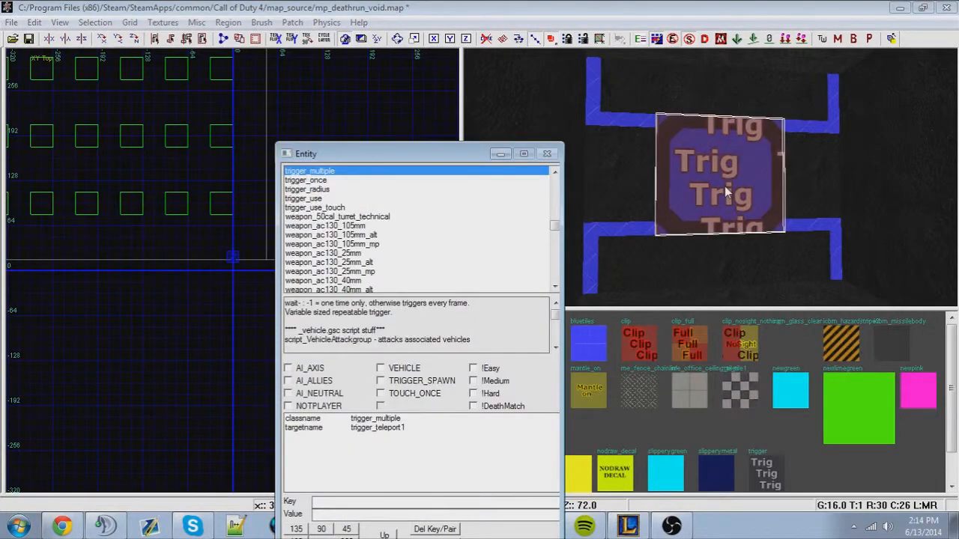
{"action": "key", "text": "n"}
{"action": "key", "text": "n"}
{"action": "key", "text": "n"}
{"action": "key", "text": "n"}
{"action": "left_click_drag", "start_coordinate": [402, 157], "coordinate": [383, 100]}
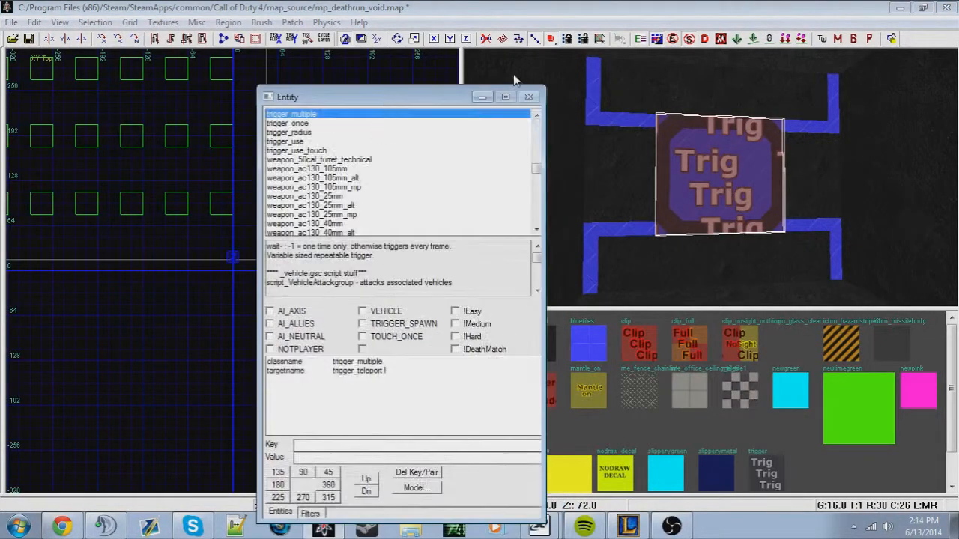
{"action": "left_click", "coordinate": [483, 96]}
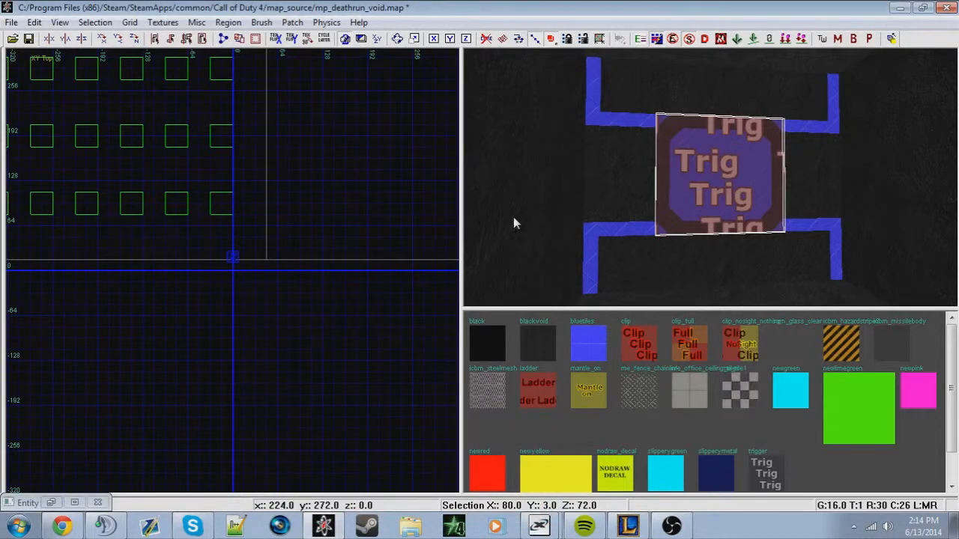
{"action": "key", "text": "n"}
{"action": "key", "text": "Escape"}
{"action": "left_click", "coordinate": [698, 167], "text": "shift"}
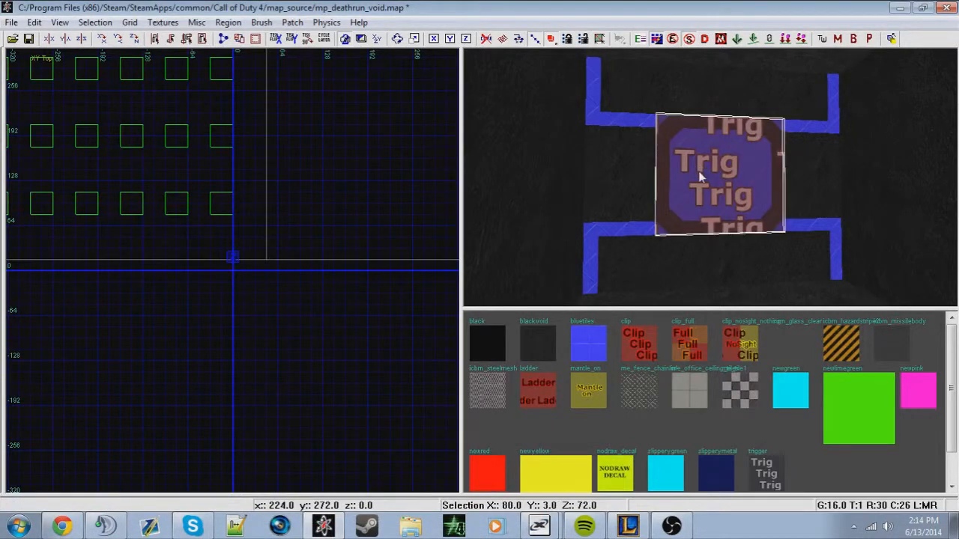
Set the grid view to XZ Front centred on the trigger brush, and clear the selection
{"action": "key", "text": "Escape"}
{"action": "left_click", "coordinate": [741, 185], "text": "shift"}
{"action": "key", "text": "ctrl+Tab"}
{"action": "key", "text": "ctrl+Tab"}
{"action": "key", "text": "ctrl+Tab"}
{"action": "key", "text": "ctrl+Tab"}
{"action": "scroll", "coordinate": [252, 239], "scroll_direction": "up", "scroll_amount": 8}
{"action": "scroll", "coordinate": [252, 239], "scroll_direction": "down", "scroll_amount": 1}
{"action": "key", "text": "Escape"}
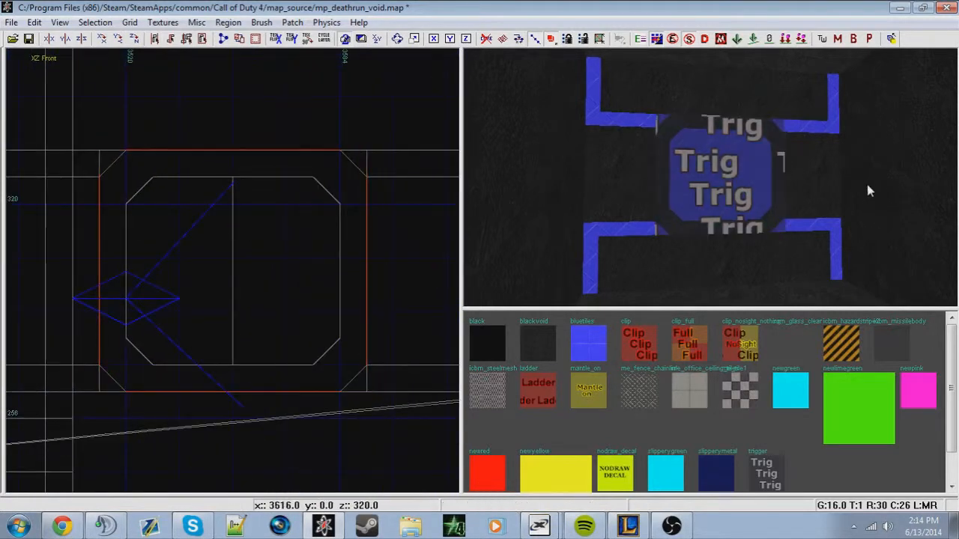
Delete the trigger brush covering the blue octagonal panel
{"action": "left_click", "coordinate": [716, 196], "text": "shift"}
{"action": "key", "text": "n"}
{"action": "key", "text": "n"}
{"action": "key", "text": "BackSpace"}
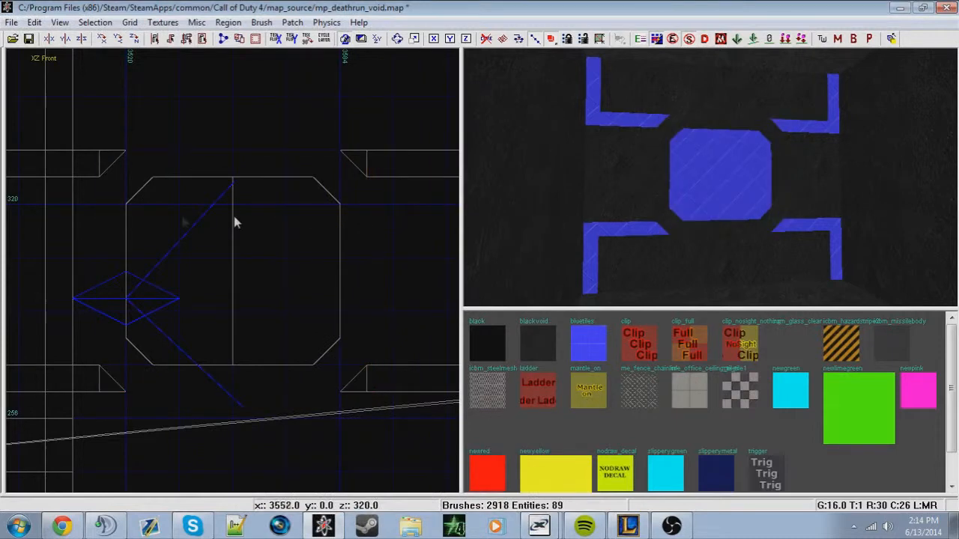
Draw a brush over the octagonal panel in the XZ Front view and resize it to 80 by 72 units on grid size 8
{"action": "left_click_drag", "start_coordinate": [98, 142], "coordinate": [233, 257]}
{"action": "mouse_move", "coordinate": [292, 290]}
{"action": "left_mouse_down"}
{"action": "mouse_move", "coordinate": [398, 403]}
{"action": "mouse_move", "coordinate": [397, 421]}
{"action": "left_mouse_up"}
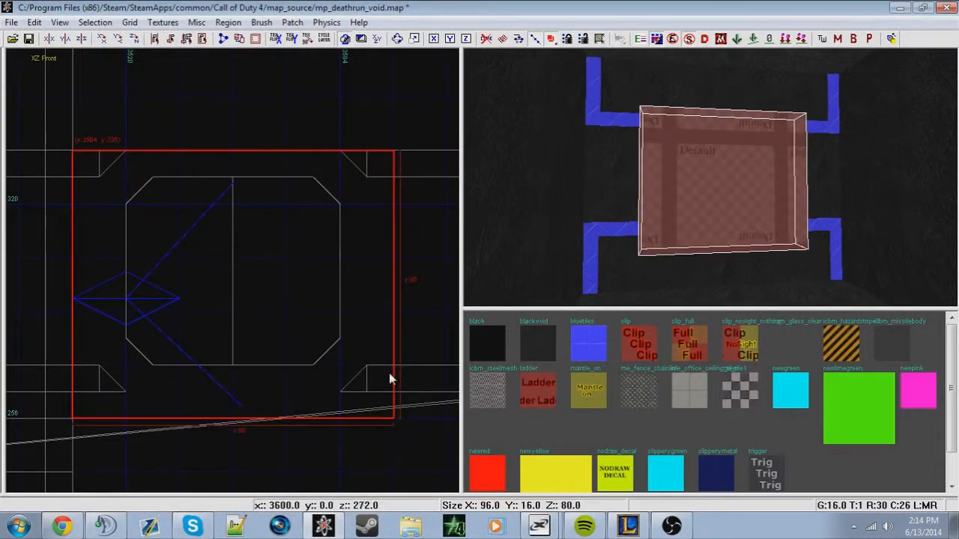
{"action": "scroll", "coordinate": [389, 373], "scroll_direction": "down", "scroll_amount": 1}
{"action": "key", "text": "4"}
{"action": "left_click_drag", "start_coordinate": [316, 398], "coordinate": [317, 376]}
{"action": "left_click_drag", "start_coordinate": [401, 261], "coordinate": [381, 261]}
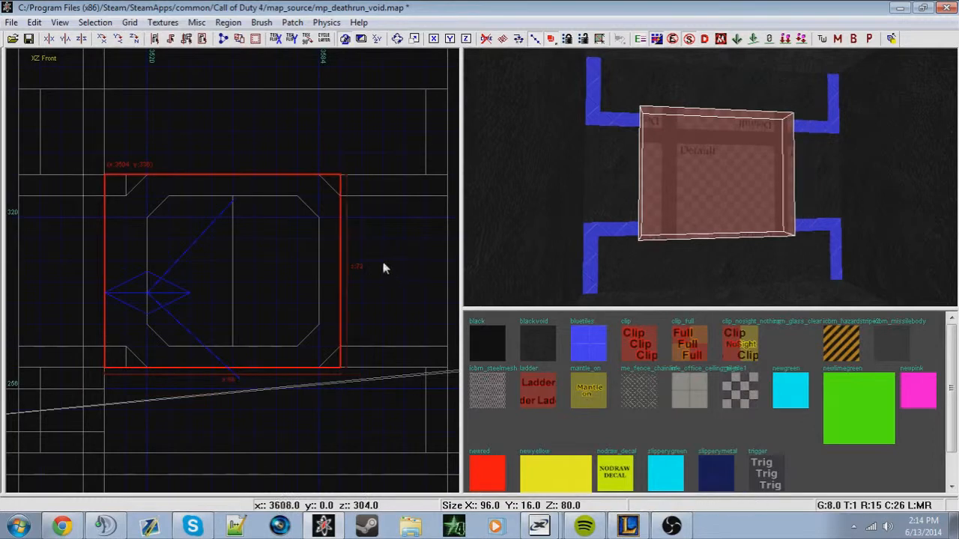
{"action": "left_click_drag", "start_coordinate": [61, 234], "coordinate": [79, 235]}
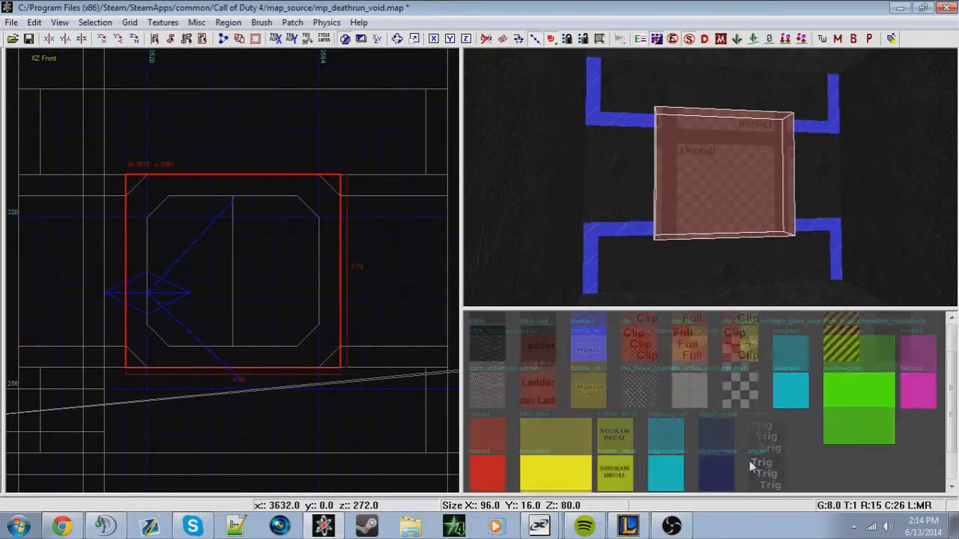
Apply the trigger texture to the new brush and filter the texture list to the tools usage
{"action": "scroll", "coordinate": [750, 461], "scroll_direction": "down", "scroll_amount": 1}
{"action": "left_click", "coordinate": [759, 440]}
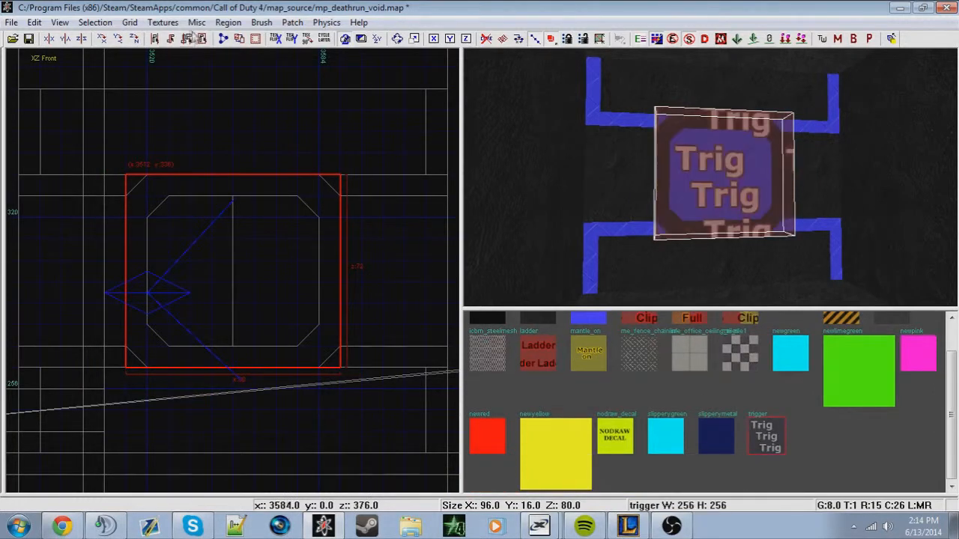
{"action": "left_click", "coordinate": [163, 22]}
{"action": "mouse_move", "coordinate": [197, 236]}
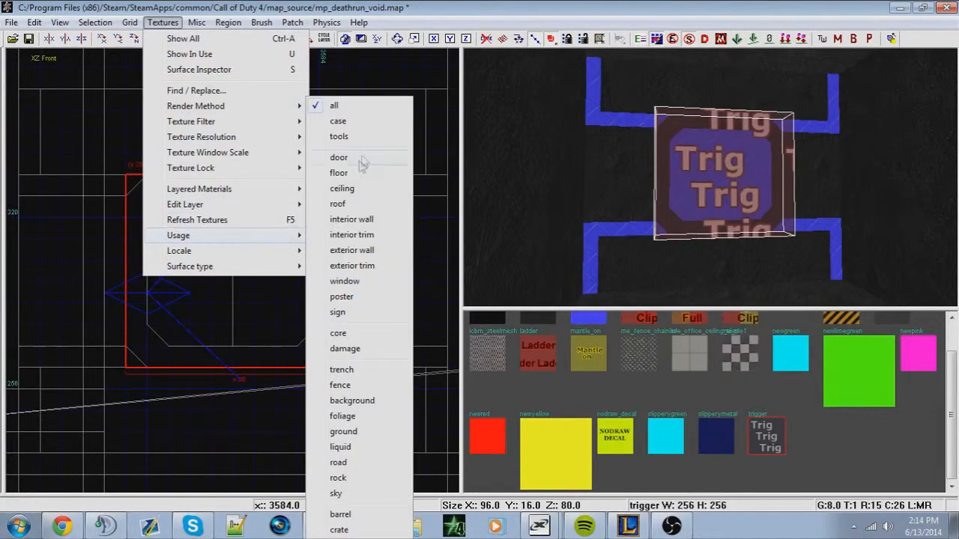
{"action": "left_click", "coordinate": [365, 135]}
{"action": "scroll", "coordinate": [799, 395], "scroll_direction": "down", "scroll_amount": 5}
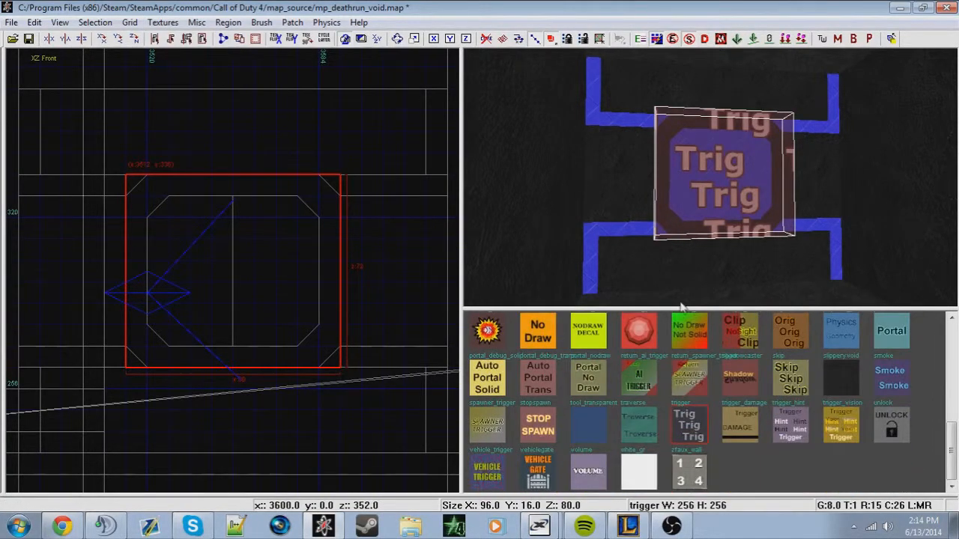
Try the trigger_damage texture on the brush covering the blue panel, and return the brush to the trigger texture
{"action": "scroll", "coordinate": [683, 306], "scroll_direction": "up", "scroll_amount": 2}
{"action": "scroll", "coordinate": [662, 385], "scroll_direction": "up", "scroll_amount": 2}
{"action": "scroll", "coordinate": [683, 417], "scroll_direction": "down", "scroll_amount": 2}
{"action": "left_click", "coordinate": [743, 428]}
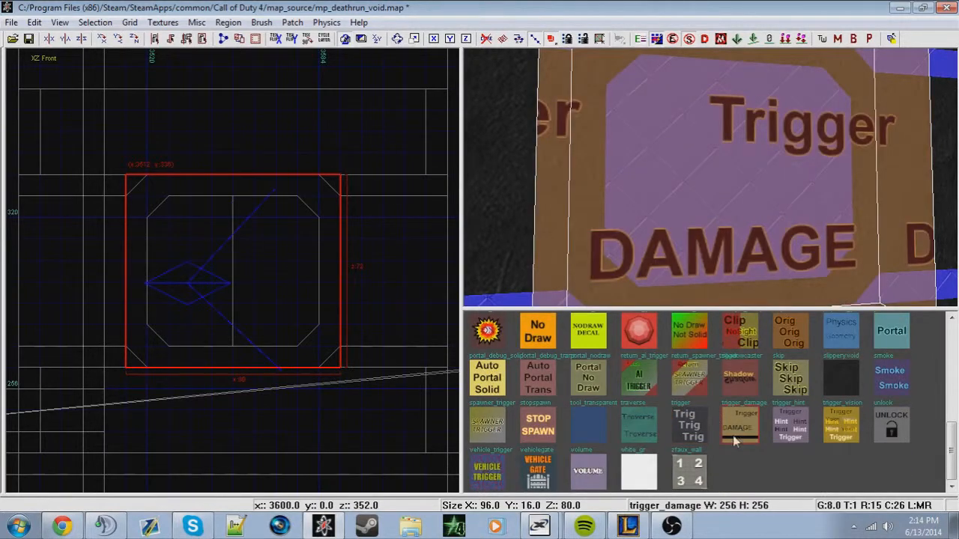
{"action": "left_click", "coordinate": [692, 429]}
{"action": "scroll", "coordinate": [781, 209], "scroll_direction": "down", "scroll_amount": 3}
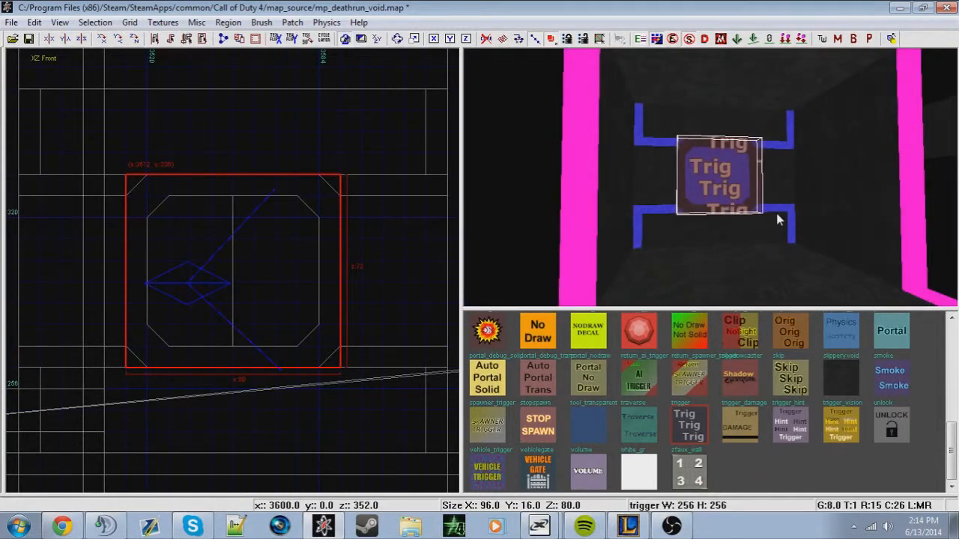
Show only the textures in use, and turn the trigger brush over the blue panel into a trigger_multiple entity
{"action": "key", "text": "u"}
{"action": "key", "text": "ctrl+Tab"}
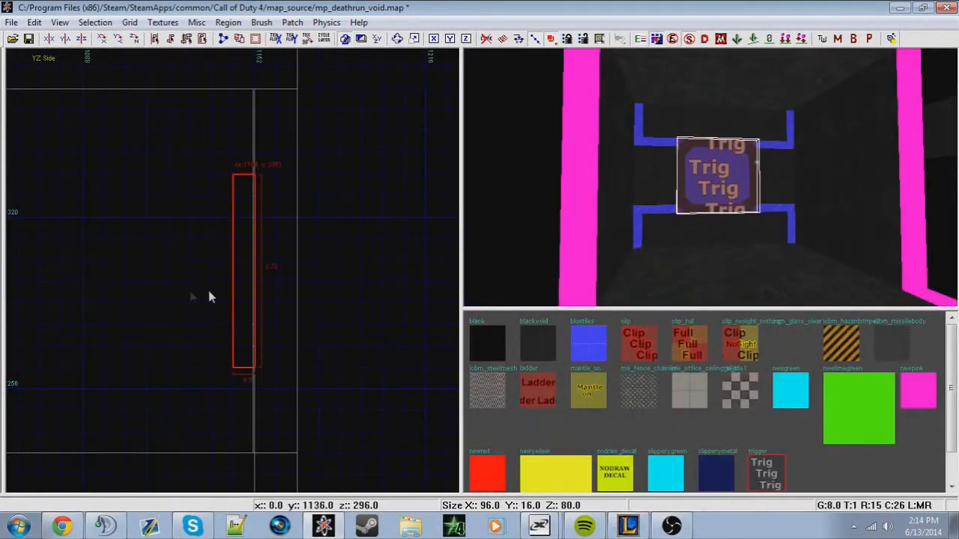
{"action": "mouse_move", "coordinate": [725, 176]}
{"action": "right_mouse_down", "text": "ctrl"}
{"action": "mouse_move", "coordinate": [726, 166]}
{"action": "mouse_move", "coordinate": [727, 175]}
{"action": "right_mouse_up", "text": "ctrl"}
{"action": "key", "text": "ctrl+Tab"}
{"action": "scroll", "coordinate": [350, 282], "scroll_direction": "down", "scroll_amount": 2}
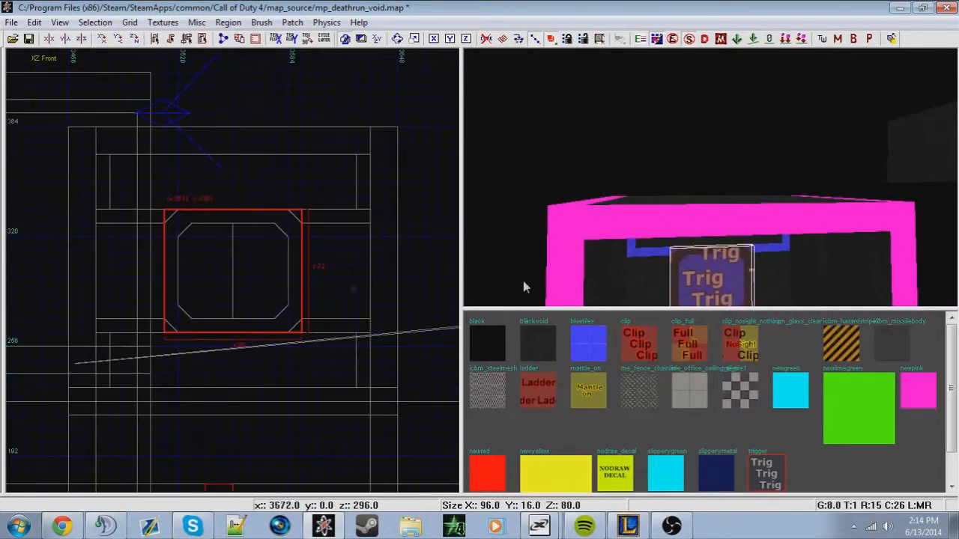
{"action": "scroll", "coordinate": [754, 274], "scroll_direction": "up", "scroll_amount": 4}
{"action": "right_click", "coordinate": [234, 255]}
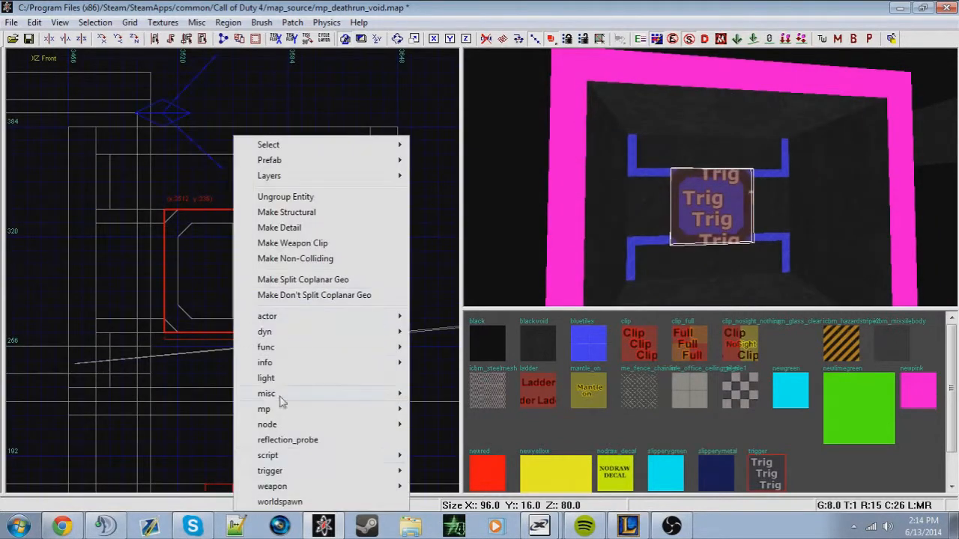
{"action": "mouse_move", "coordinate": [315, 470]}
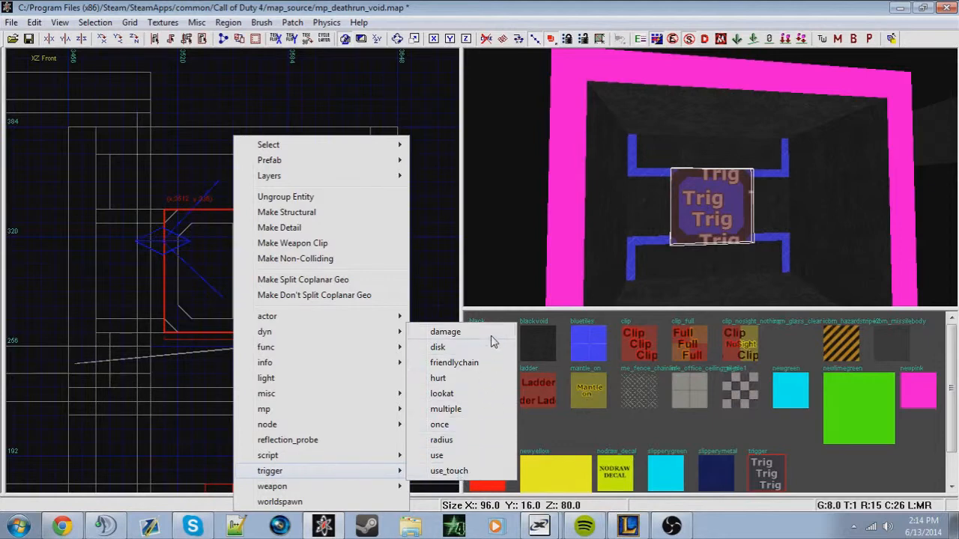
{"action": "left_click", "coordinate": [489, 408]}
Give the trigger_multiple entity the targetname trigger_teleport1, clear the selection and save the map
{"action": "key", "text": "n"}
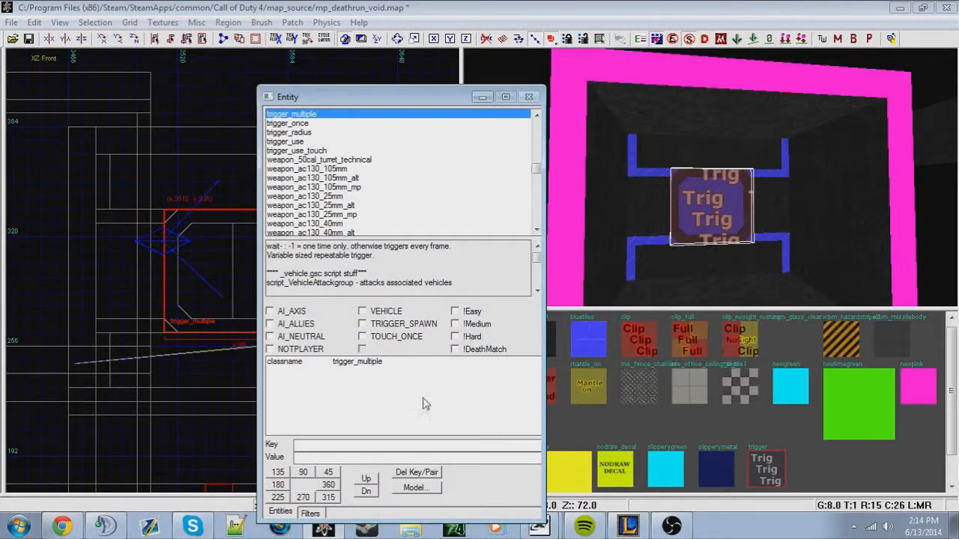
{"action": "left_click", "coordinate": [374, 446]}
{"action": "type", "text": "targetname"}
{"action": "key", "text": "Return"}
{"action": "type", "text": "trigger_teleport1"}
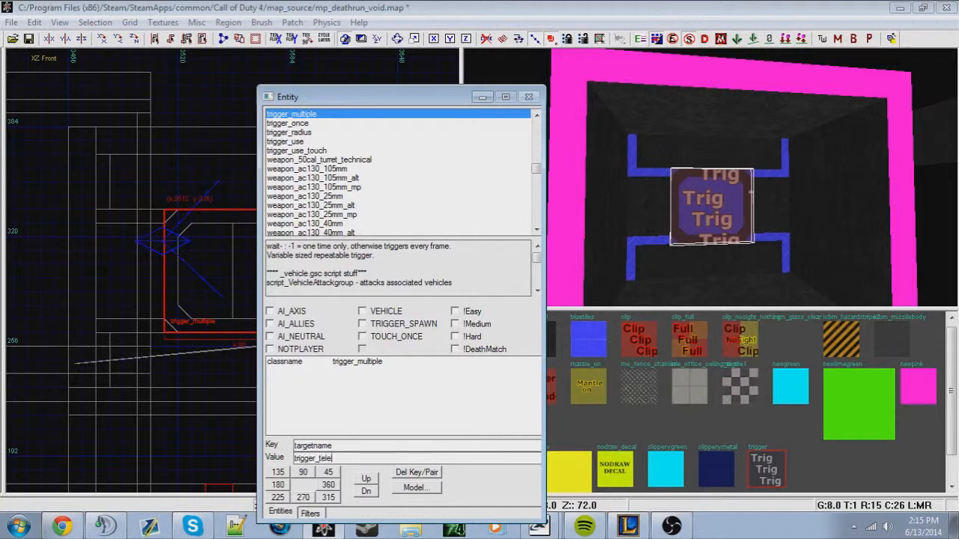
{"action": "key", "text": "Return"}
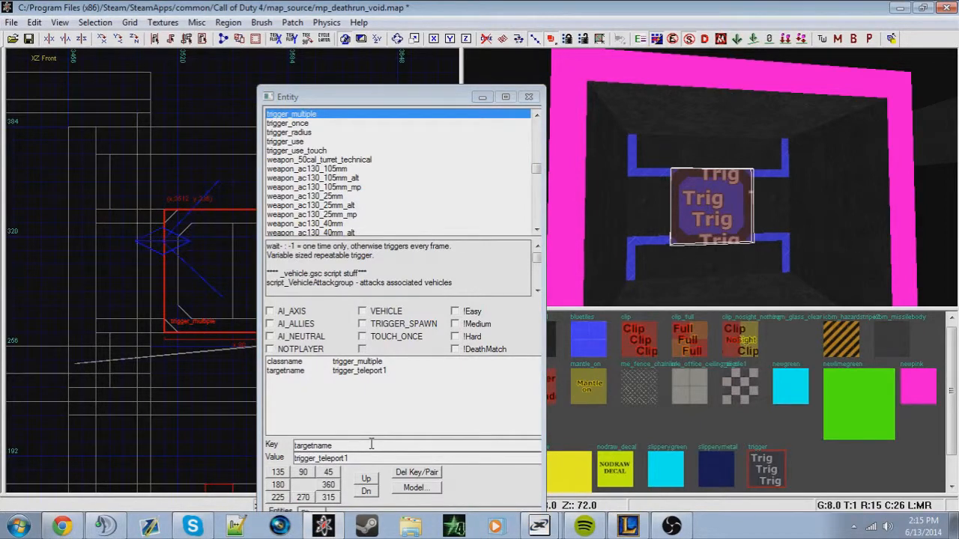
{"action": "key", "text": "Escape"}
{"action": "key", "text": "Escape"}
{"action": "key", "text": "ctrl+s"}
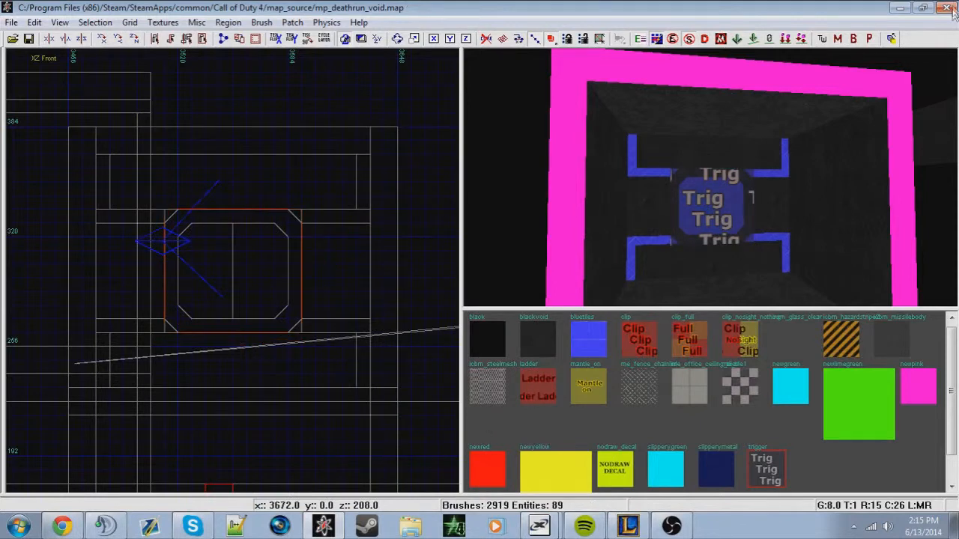
Select the red script_origin before the blue panel in the cyan-framed room and centre the XY Top view on it
{"action": "right_click_drag", "start_coordinate": [806, 167], "coordinate": [597, 170]}
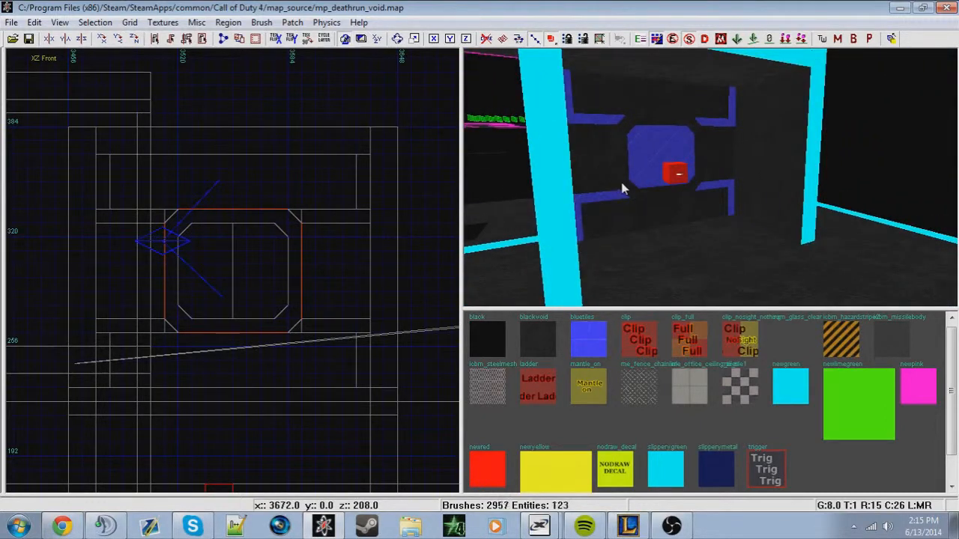
{"action": "left_click", "coordinate": [673, 180], "text": "shift"}
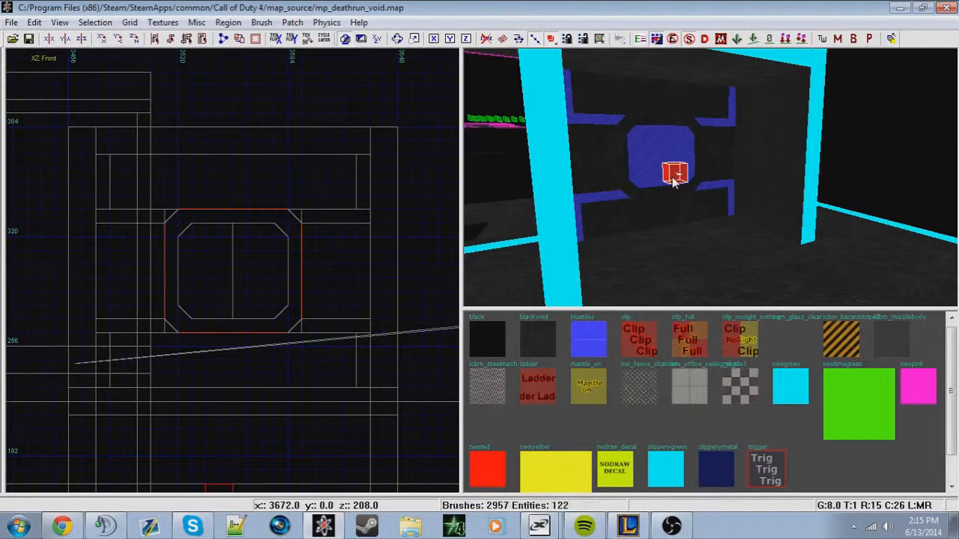
{"action": "key", "text": "ctrl+Tab"}
{"action": "key", "text": "ctrl+Tab"}
{"action": "key", "text": "ctrl+Tab"}
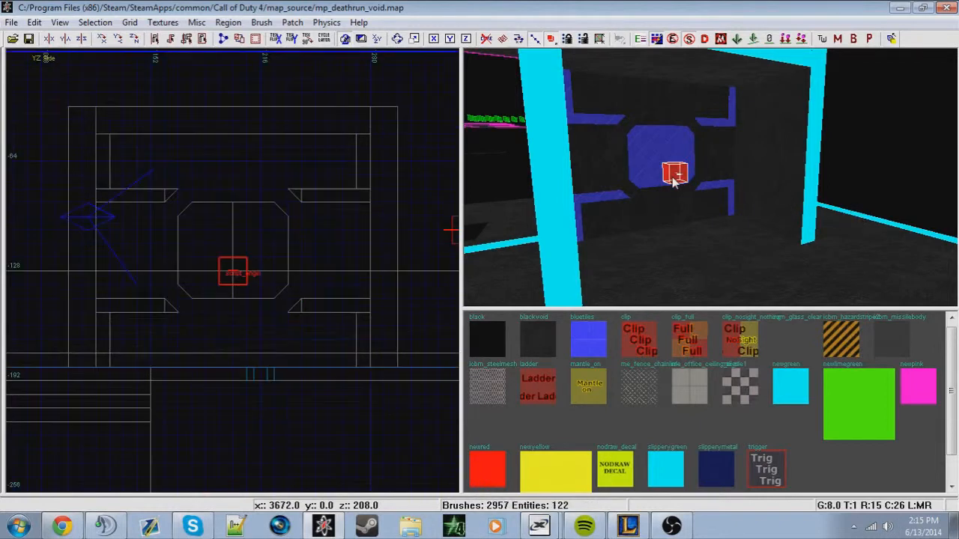
{"action": "scroll", "coordinate": [252, 352], "scroll_direction": "down", "scroll_amount": 5}
{"action": "key", "text": "ctrl+Tab"}
{"action": "key", "text": "ctrl+Tab"}
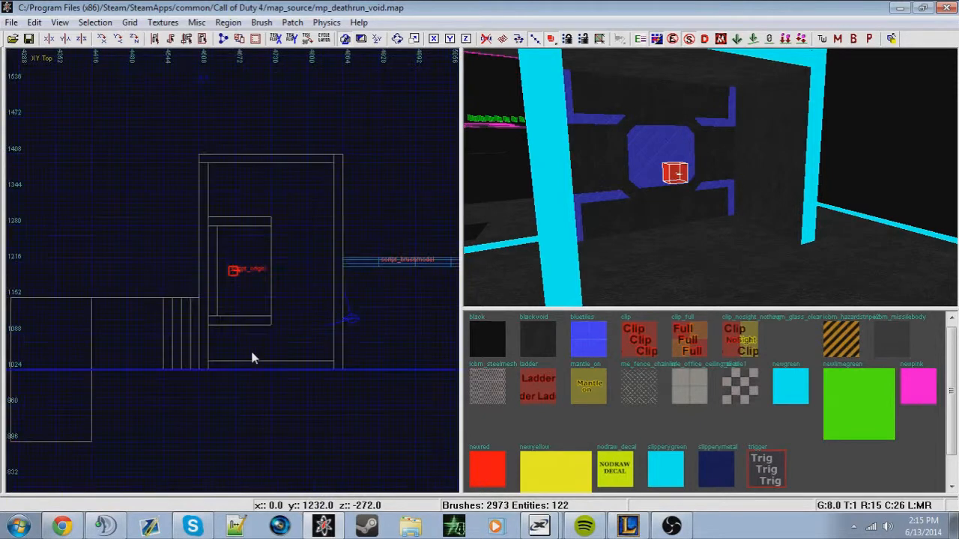
{"action": "scroll", "coordinate": [244, 352], "scroll_direction": "up", "scroll_amount": 4}
Delete the existing script_origin in front of the cyan-framed room's blue panel
{"action": "right_click", "coordinate": [194, 264]}
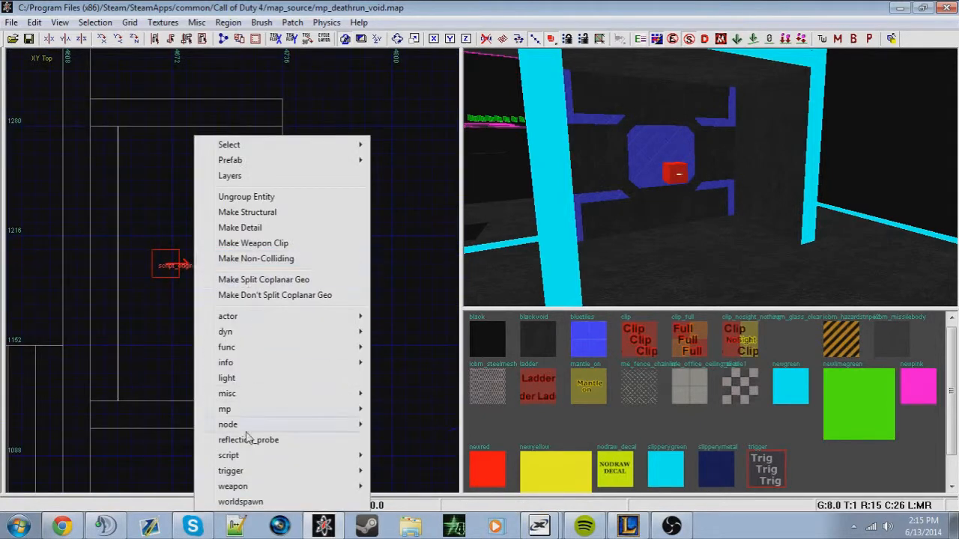
{"action": "left_click", "coordinate": [684, 177], "text": "shift"}
{"action": "key", "text": "n"}
{"action": "key", "text": "n"}
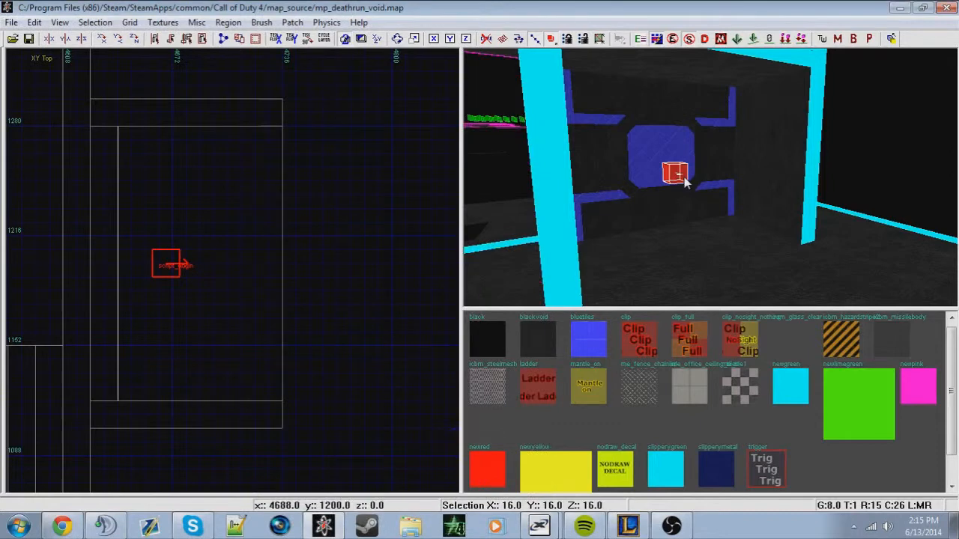
{"action": "key", "text": "BackSpace"}
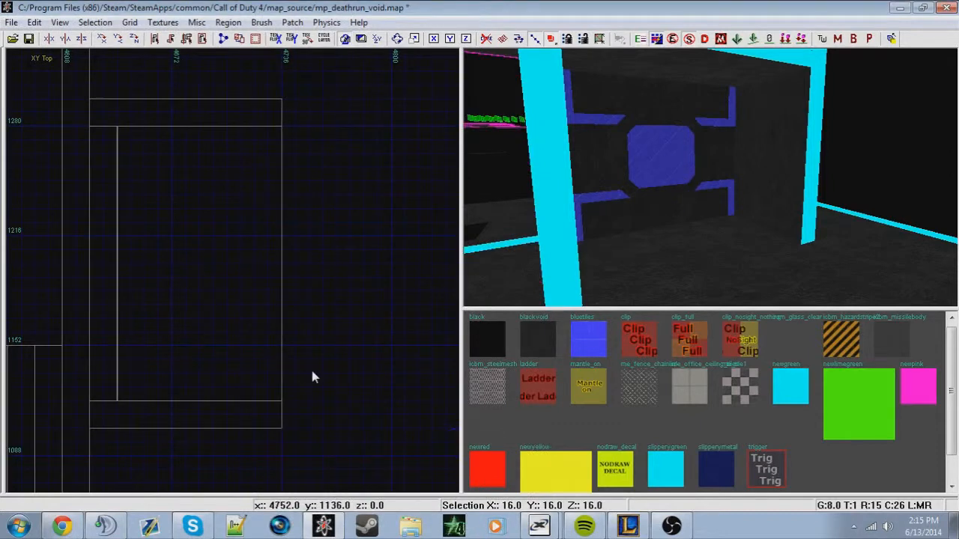
{"action": "key", "text": "ctrl+z"}
{"action": "key", "text": "BackSpace"}
{"action": "right_click", "coordinate": [163, 263]}
{"action": "mouse_move", "coordinate": [221, 456]}
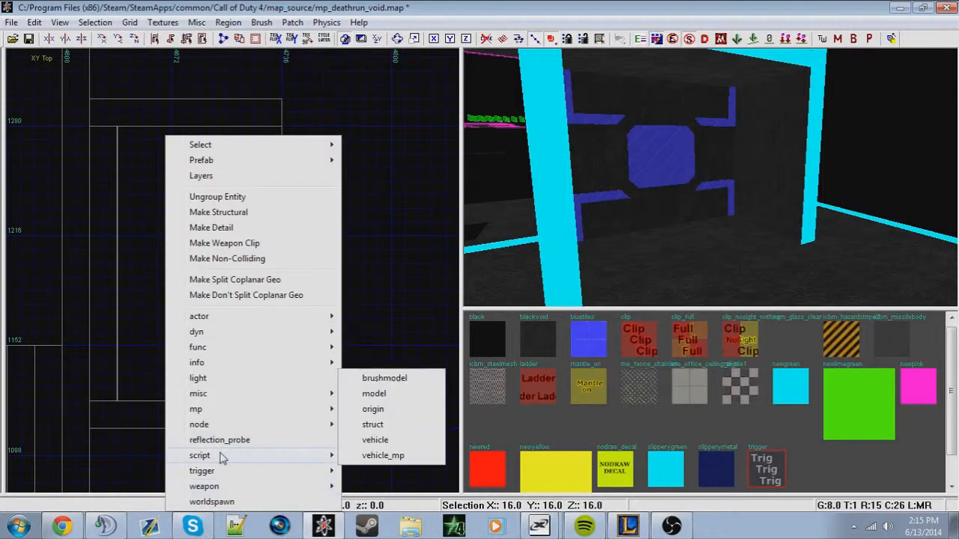
{"action": "left_click", "coordinate": [419, 412]}
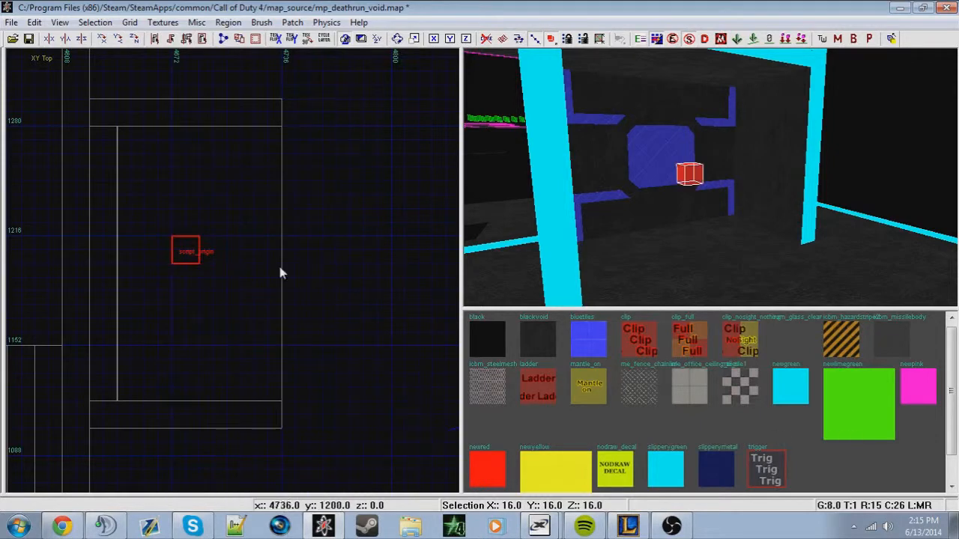
{"action": "left_click_drag", "start_coordinate": [275, 274], "coordinate": [259, 288]}
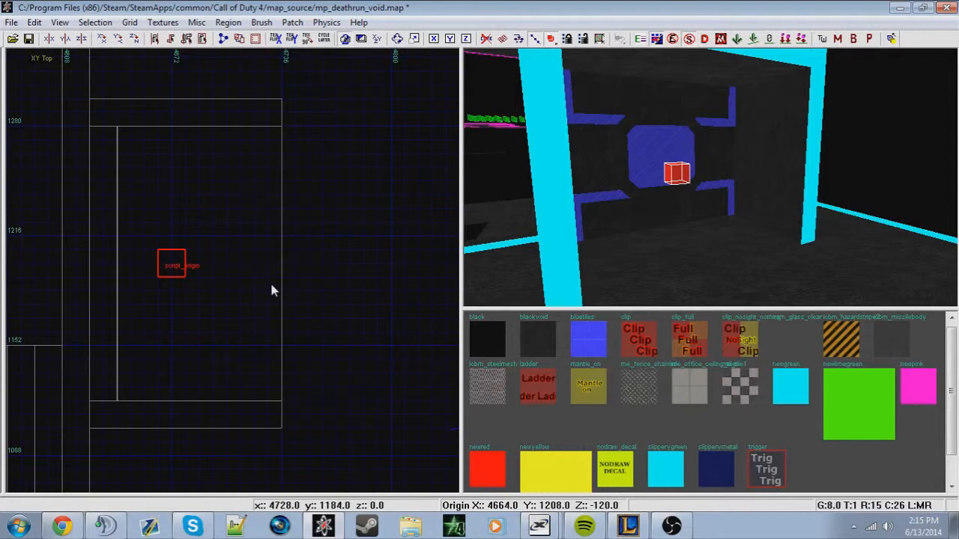
Give the new script_origin the targetname origin_teleport1 and clear the selection
{"action": "key", "text": "n"}
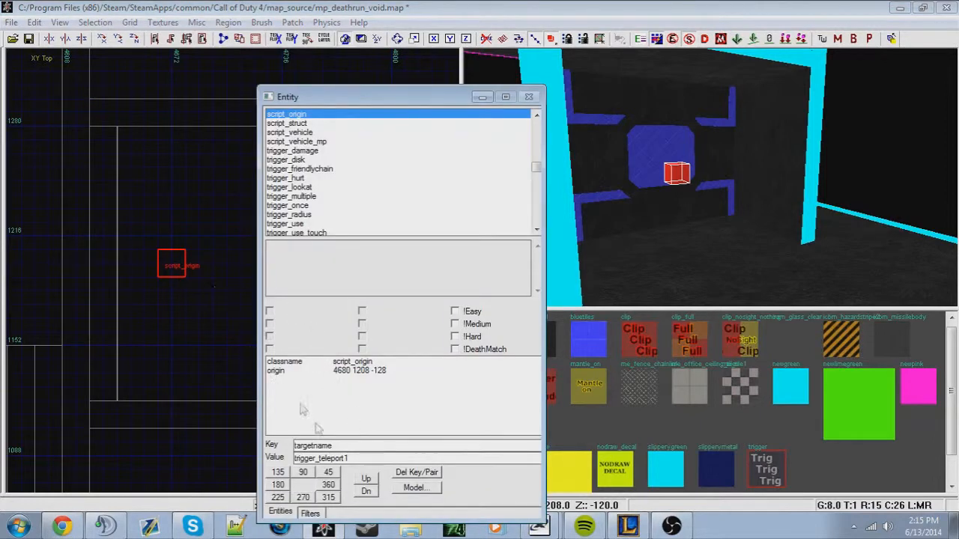
{"action": "left_click_drag", "start_coordinate": [349, 447], "coordinate": [255, 440]}
{"action": "left_click", "coordinate": [326, 446]}
{"action": "left_click_drag", "start_coordinate": [345, 446], "coordinate": [267, 433]}
{"action": "left_click", "coordinate": [347, 442]}
{"action": "left_click_drag", "start_coordinate": [317, 458], "coordinate": [90, 461]}
{"action": "key", "text": "BackSpace"}
{"action": "type", "text": "origin"}
{"action": "key", "text": "Return"}
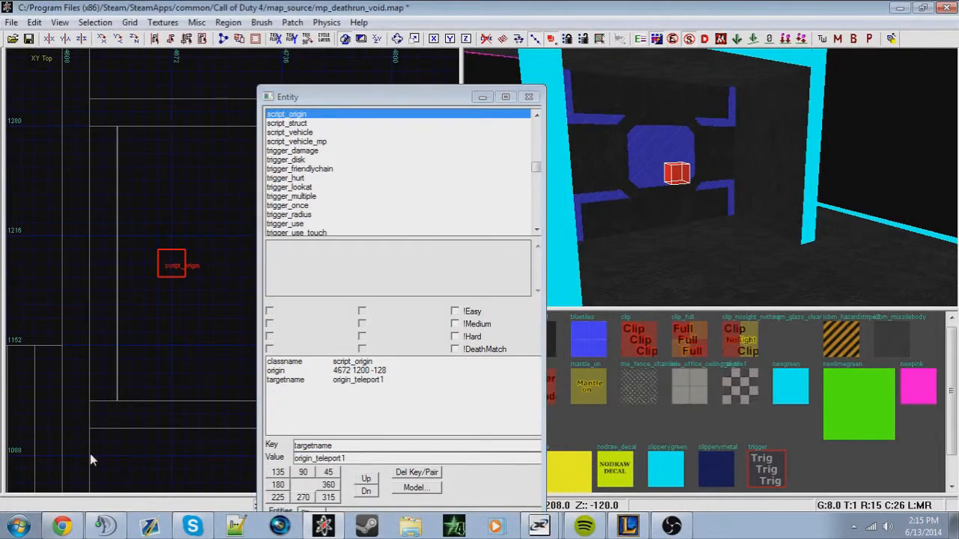
{"action": "key", "text": "n"}
{"action": "key", "text": "n"}
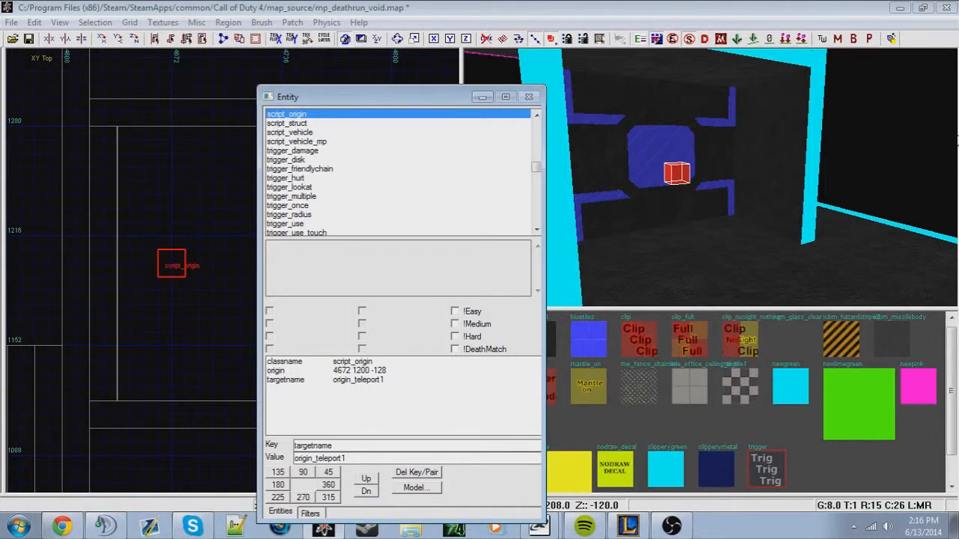
{"action": "key", "text": "n"}
{"action": "key", "text": "Escape"}
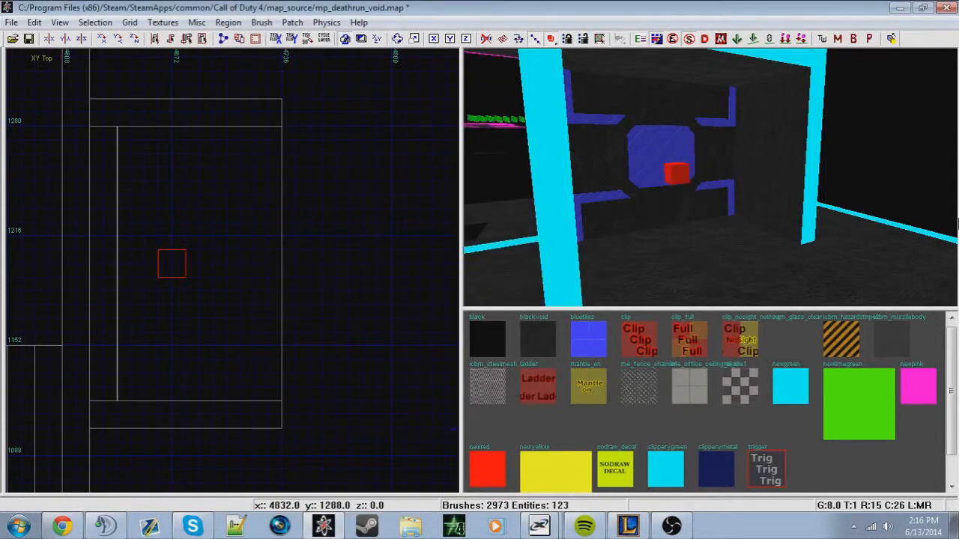
Rotate the script_origin four times about the Z axis so its arrow points away from the panel, and save the map
{"action": "left_click", "coordinate": [673, 172], "text": "shift"}
{"action": "left_click", "coordinate": [674, 172], "text": "alt+shift"}
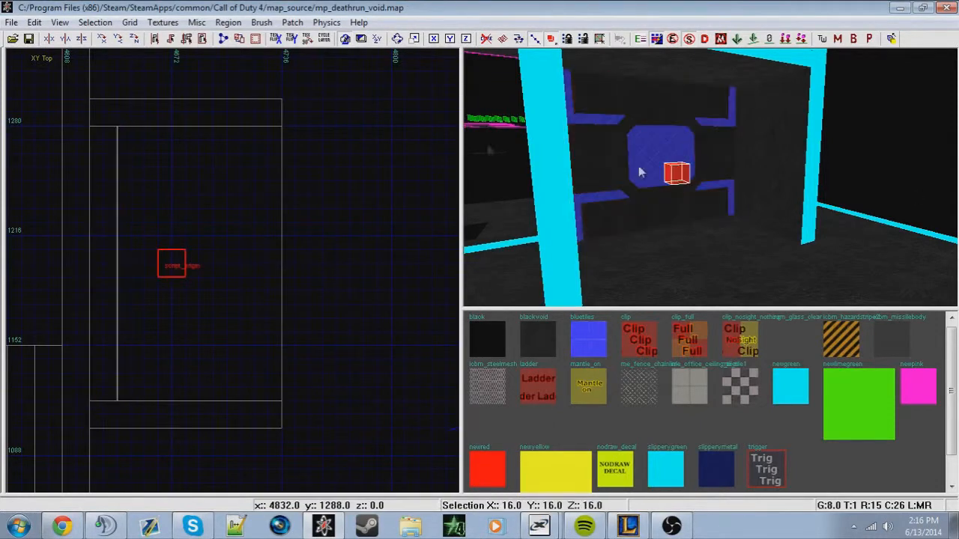
{"action": "left_click", "coordinate": [132, 38]}
{"action": "left_click", "coordinate": [132, 38]}
{"action": "left_click", "coordinate": [132, 38]}
{"action": "left_click", "coordinate": [132, 38]}
{"action": "key", "text": "Escape"}
{"action": "mouse_move", "coordinate": [677, 171]}
{"action": "right_mouse_down"}
{"action": "mouse_move", "coordinate": [674, 135]}
{"action": "mouse_move", "coordinate": [786, 229]}
{"action": "mouse_move", "coordinate": [793, 288]}
{"action": "mouse_move", "coordinate": [802, 270]}
{"action": "right_mouse_up"}
{"action": "key", "text": "ctrl+s"}
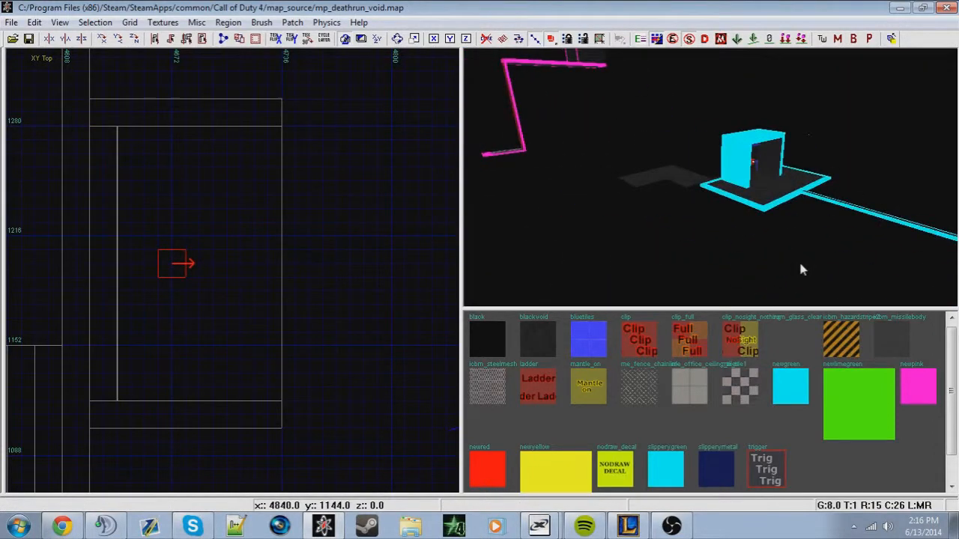
Close the map editor and open the recent script raw\maps\mp\mp_deathrun_void.gsc in Notepad++
{"action": "right_click_drag", "start_coordinate": [688, 237], "coordinate": [697, 195]}
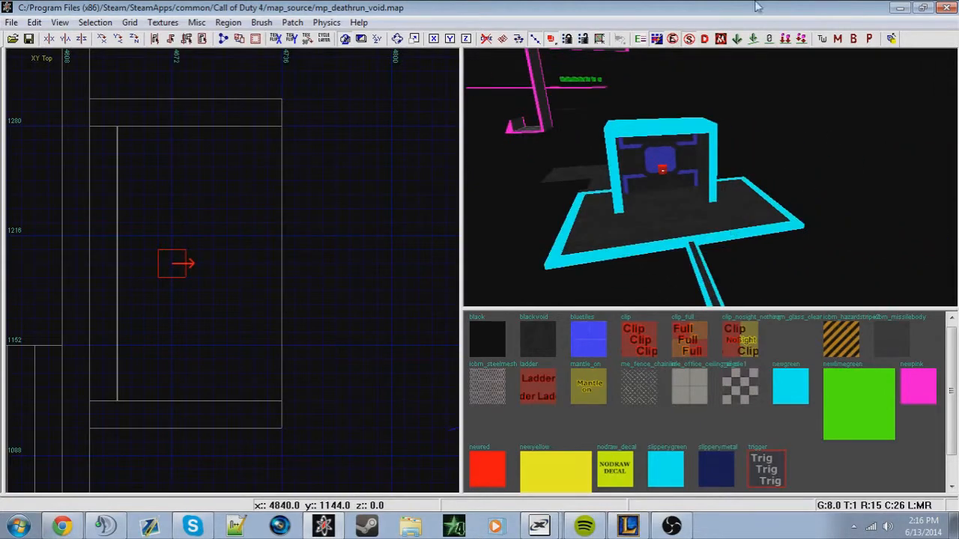
{"action": "left_click", "coordinate": [948, 9]}
{"action": "left_click", "coordinate": [954, 526]}
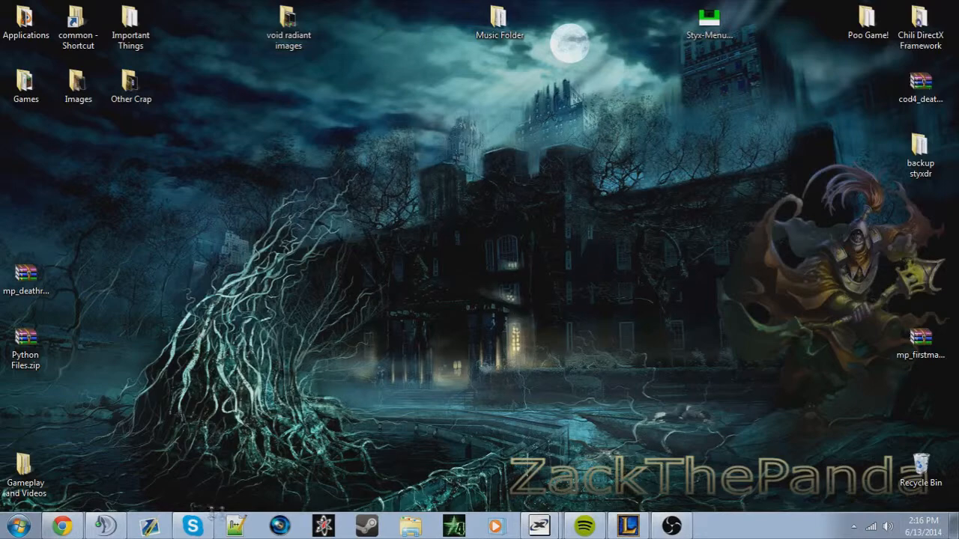
{"action": "left_click", "coordinate": [234, 525]}
{"action": "left_click", "coordinate": [34, 23]}
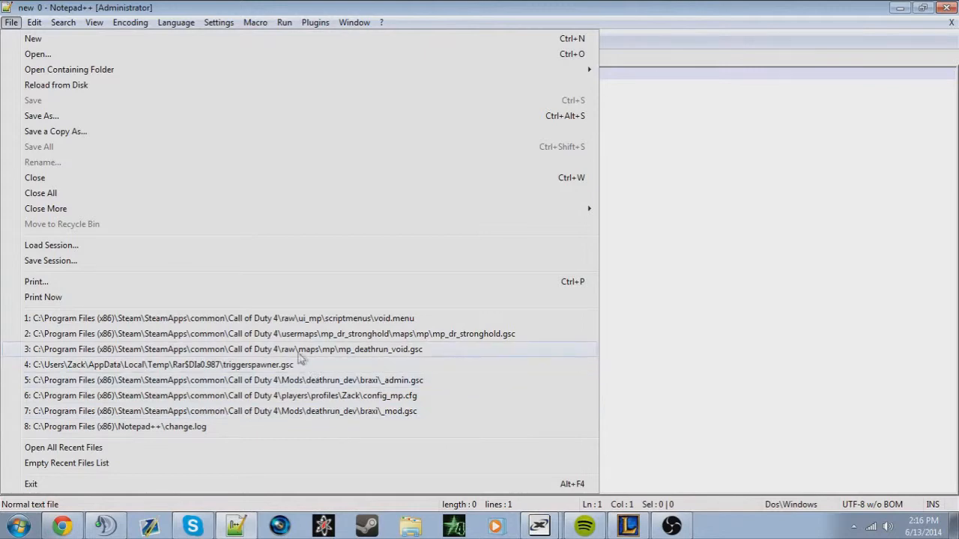
{"action": "left_click", "coordinate": [420, 349]}
Search the map script for Teleport1
{"action": "left_click", "coordinate": [360, 237]}
{"action": "scroll", "coordinate": [359, 237], "scroll_direction": "down", "scroll_amount": 20}
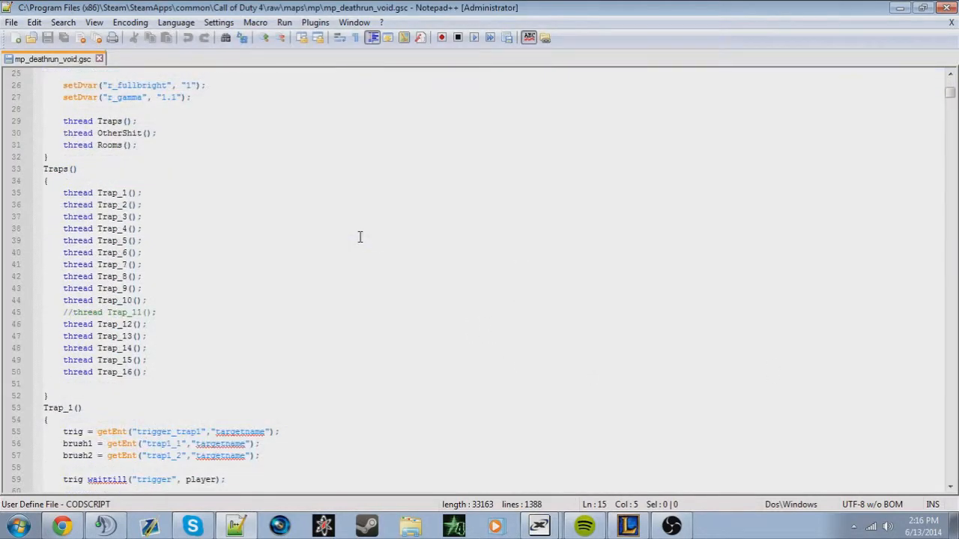
{"action": "scroll", "coordinate": [304, 177], "scroll_direction": "down", "scroll_amount": 20}
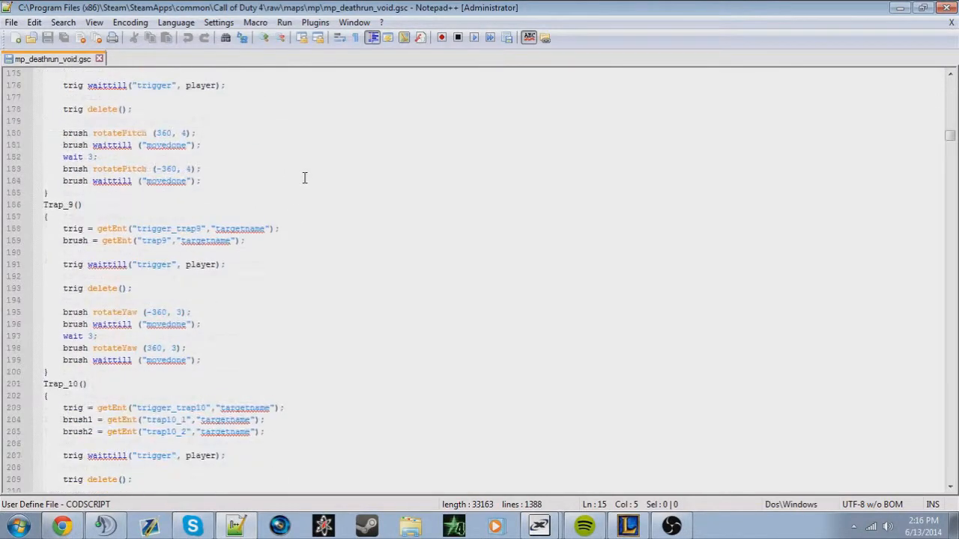
{"action": "key", "text": "ctrl+f"}
{"action": "type", "text": "Teleport1"}
{"action": "key", "text": "Return"}
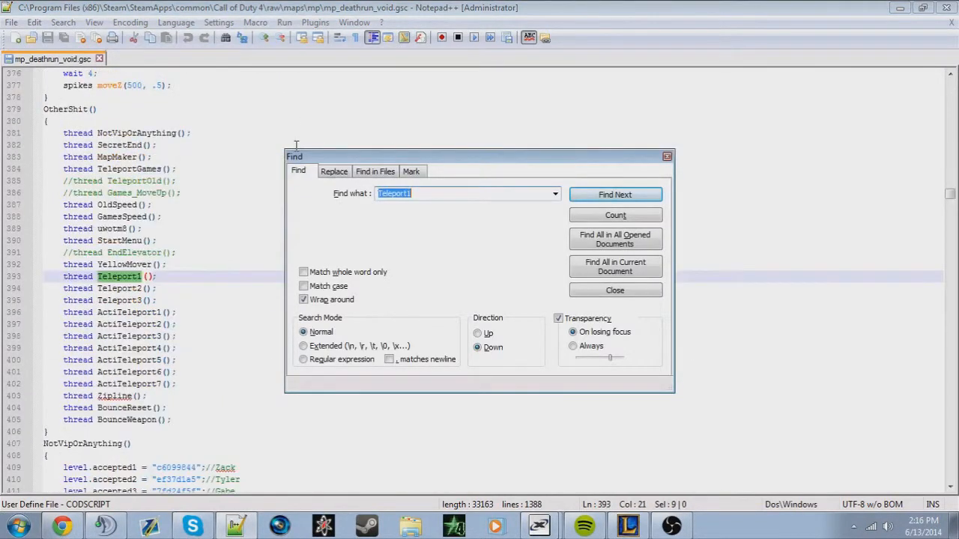
Close the search and examine the Teleport1() function in the map script, from its name to its closing brace
{"action": "left_click", "coordinate": [667, 156]}
{"action": "left_click", "coordinate": [437, 204]}
{"action": "scroll", "coordinate": [437, 207], "scroll_direction": "down", "scroll_amount": 20}
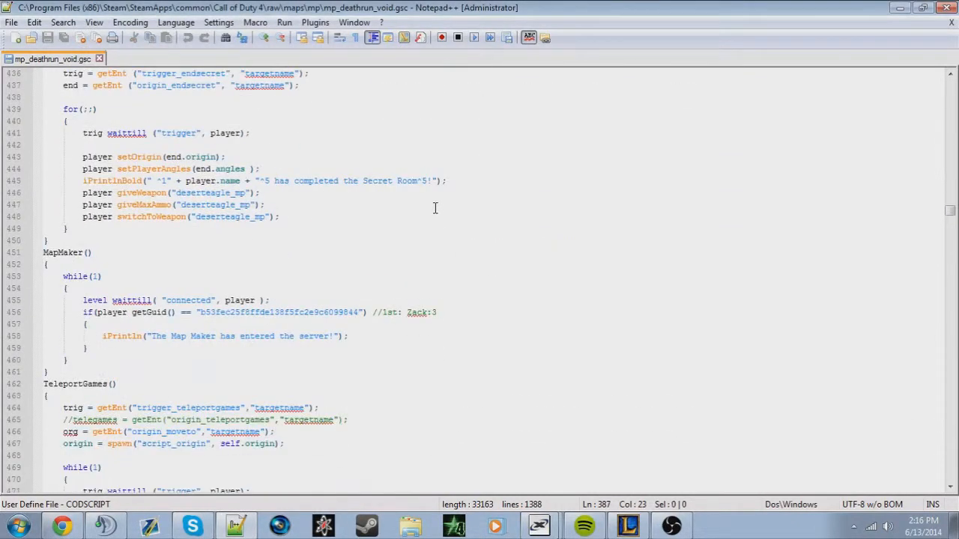
{"action": "scroll", "coordinate": [419, 197], "scroll_direction": "down", "scroll_amount": 4}
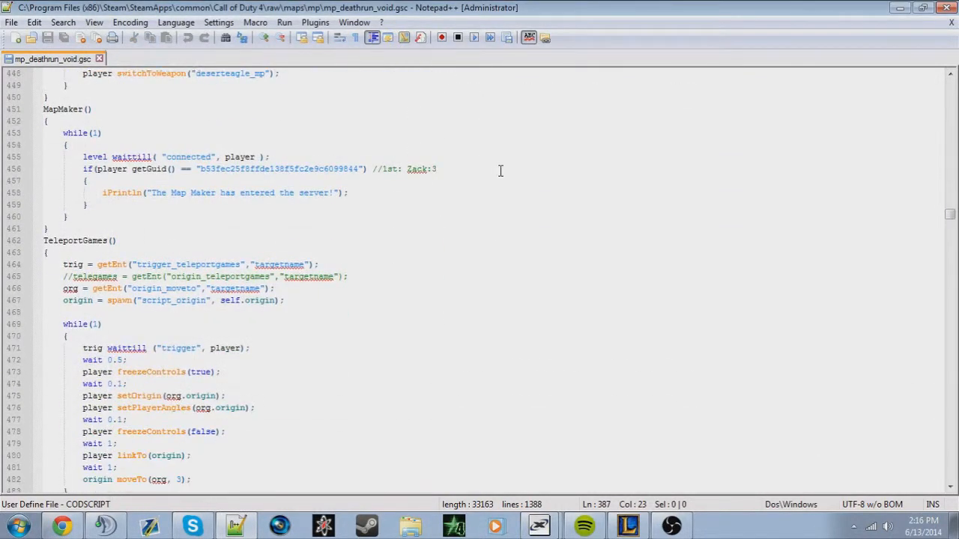
{"action": "scroll", "coordinate": [372, 240], "scroll_direction": "down", "scroll_amount": 7}
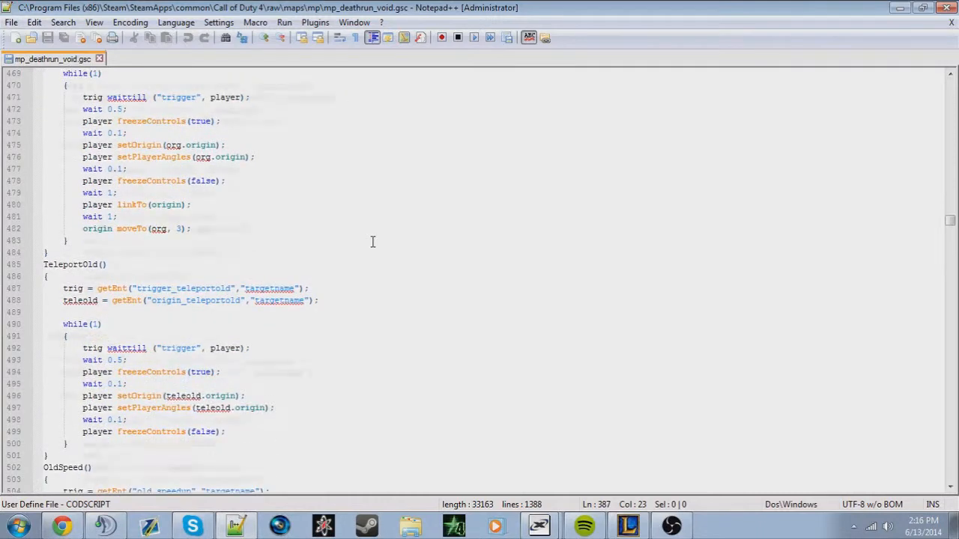
{"action": "scroll", "coordinate": [372, 243], "scroll_direction": "down", "scroll_amount": 20}
{"action": "scroll", "coordinate": [372, 252], "scroll_direction": "down", "scroll_amount": 20}
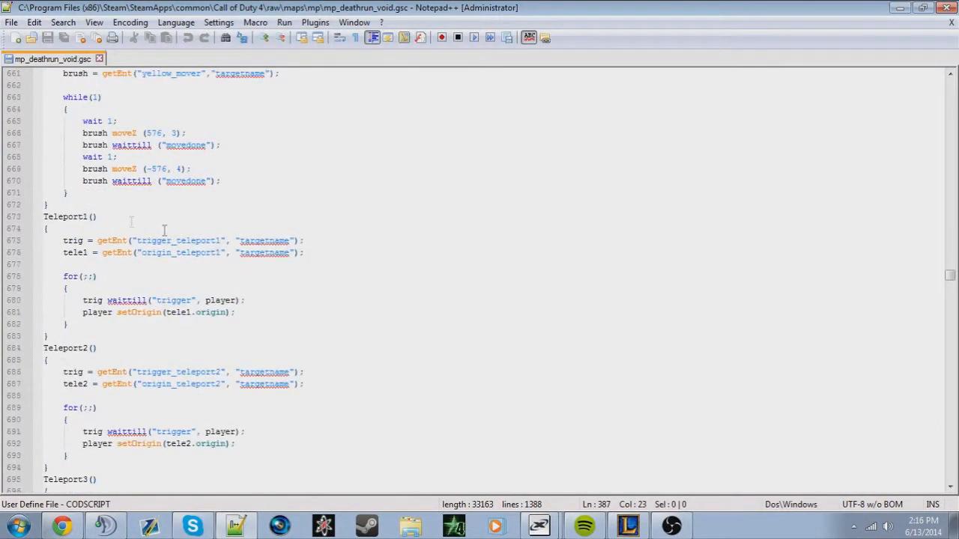
{"action": "left_click_drag", "start_coordinate": [55, 337], "coordinate": [8, 180]}
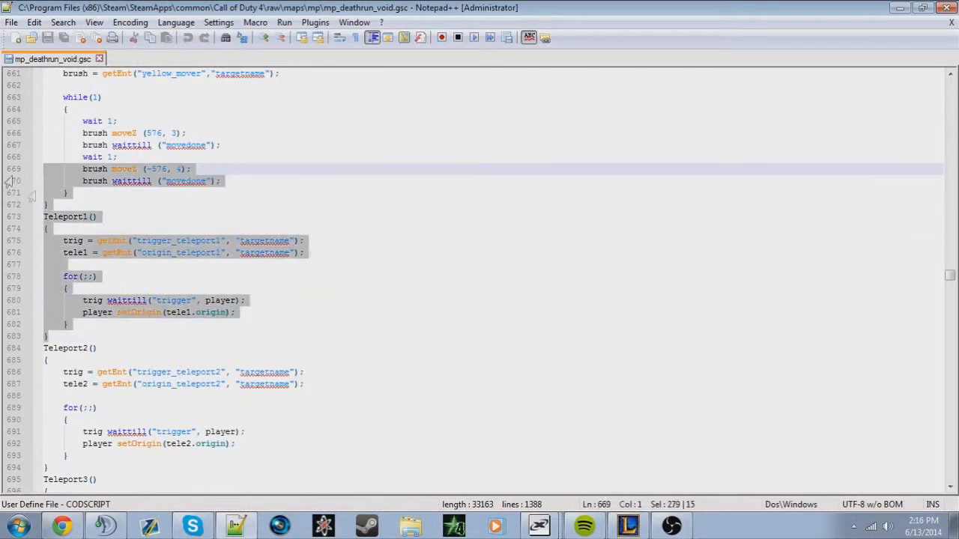
{"action": "left_click", "coordinate": [107, 253]}
{"action": "left_click_drag", "start_coordinate": [62, 335], "coordinate": [48, 218]}
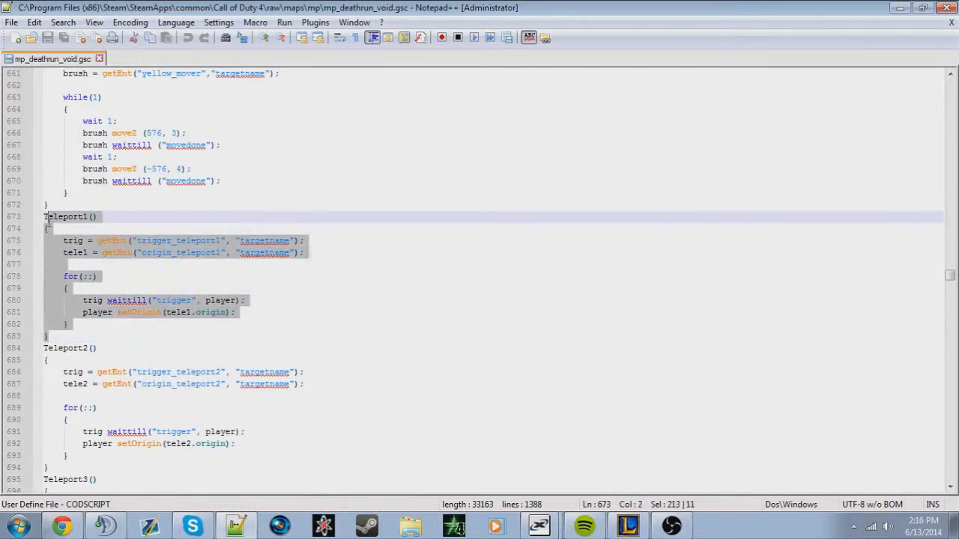
{"action": "left_click", "coordinate": [70, 218]}
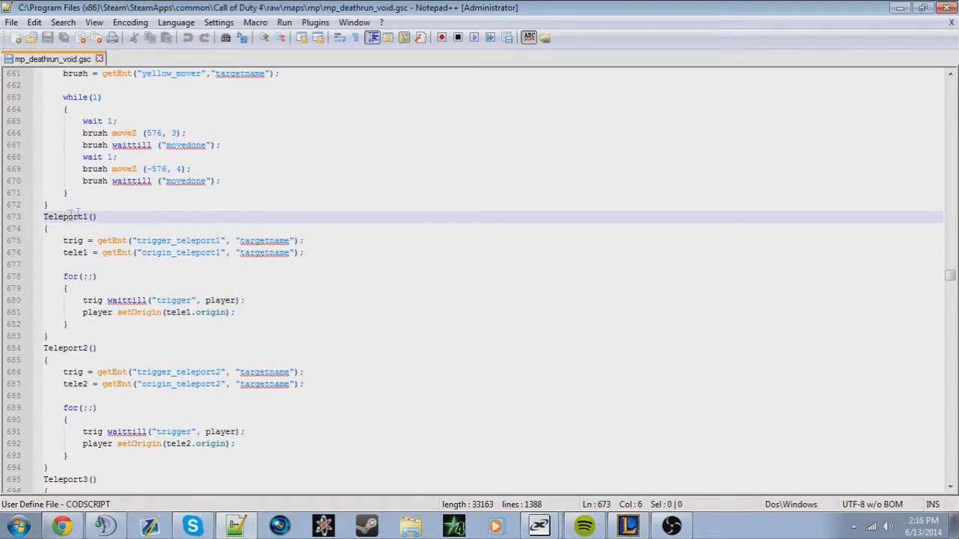
Go back to the thread list in OtherShit() and examine the Teleport1, Teleport2 and Teleport3 calls
{"action": "left_click_drag", "start_coordinate": [949, 276], "coordinate": [950, 196]}
{"action": "left_click", "coordinate": [156, 205]}
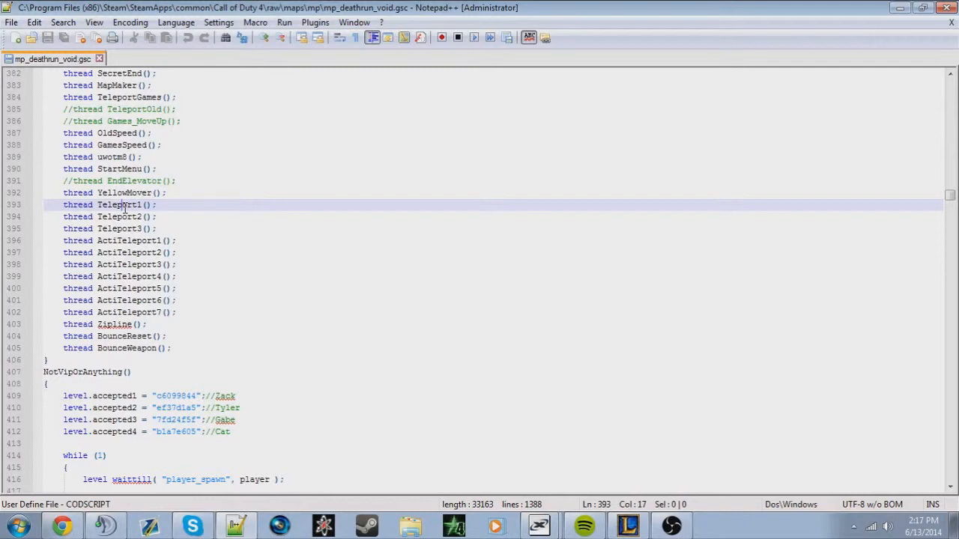
{"action": "left_click_drag", "start_coordinate": [594, 526], "coordinate": [410, 526]}
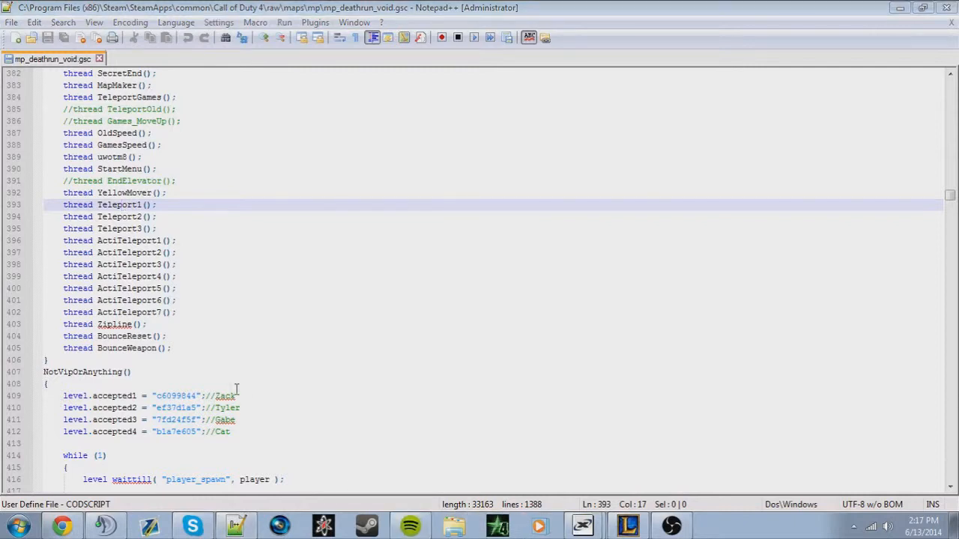
{"action": "left_click_drag", "start_coordinate": [247, 486], "coordinate": [161, 319]}
{"action": "left_click", "coordinate": [334, 403]}
{"action": "left_click_drag", "start_coordinate": [17, 190], "coordinate": [117, 204]}
{"action": "left_click", "coordinate": [160, 193]}
{"action": "left_click", "coordinate": [166, 204]}
{"action": "left_click_drag", "start_coordinate": [193, 218], "coordinate": [79, 221]}
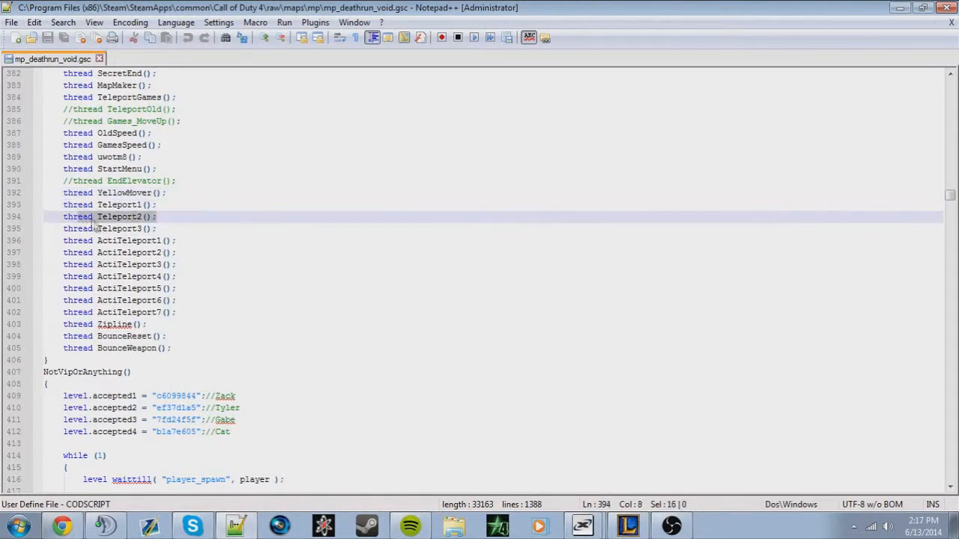
{"action": "left_click", "coordinate": [161, 219]}
{"action": "left_click", "coordinate": [187, 228]}
{"action": "left_click_drag", "start_coordinate": [248, 204], "coordinate": [45, 207]}
{"action": "left_click", "coordinate": [114, 206]}
{"action": "double_click", "coordinate": [140, 207]}
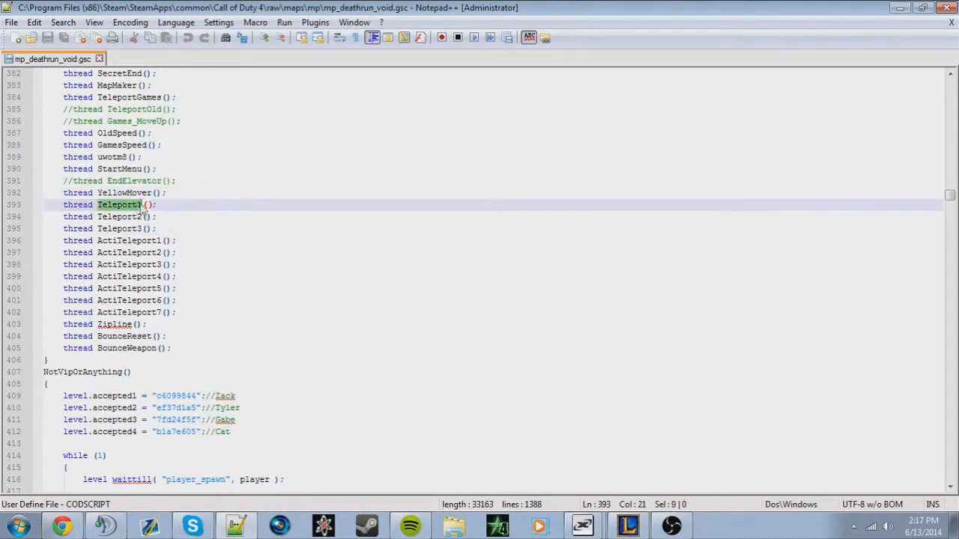
Compare the names of the other thread calls in the list, such as OldSpeed, uwotm8 and StartMenu
{"action": "left_click", "coordinate": [123, 215]}
{"action": "left_click", "coordinate": [136, 181]}
{"action": "double_click", "coordinate": [129, 206]}
{"action": "double_click", "coordinate": [124, 171]}
{"action": "left_click", "coordinate": [108, 134]}
{"action": "double_click", "coordinate": [109, 135]}
{"action": "left_click", "coordinate": [155, 171]}
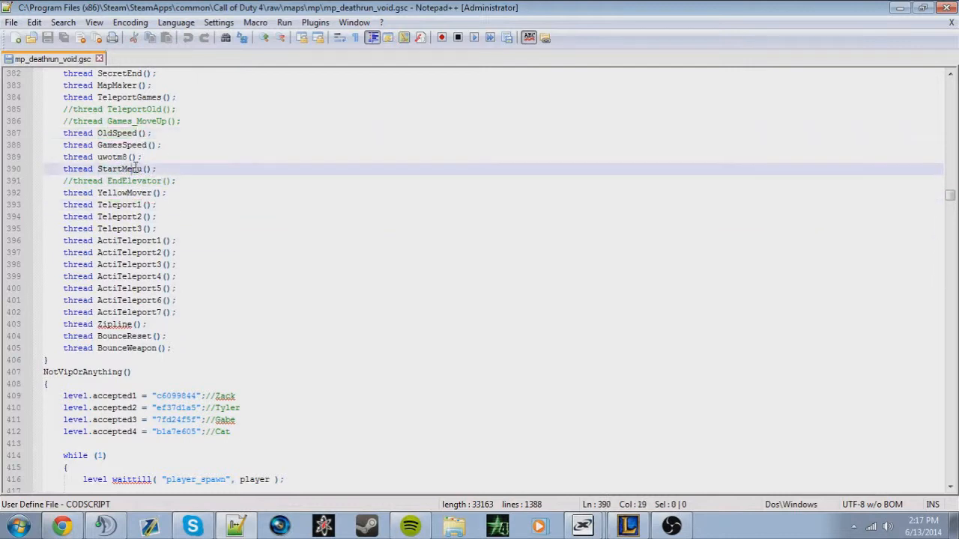
{"action": "double_click", "coordinate": [134, 158]}
{"action": "left_click", "coordinate": [117, 156]}
{"action": "left_click", "coordinate": [200, 233]}
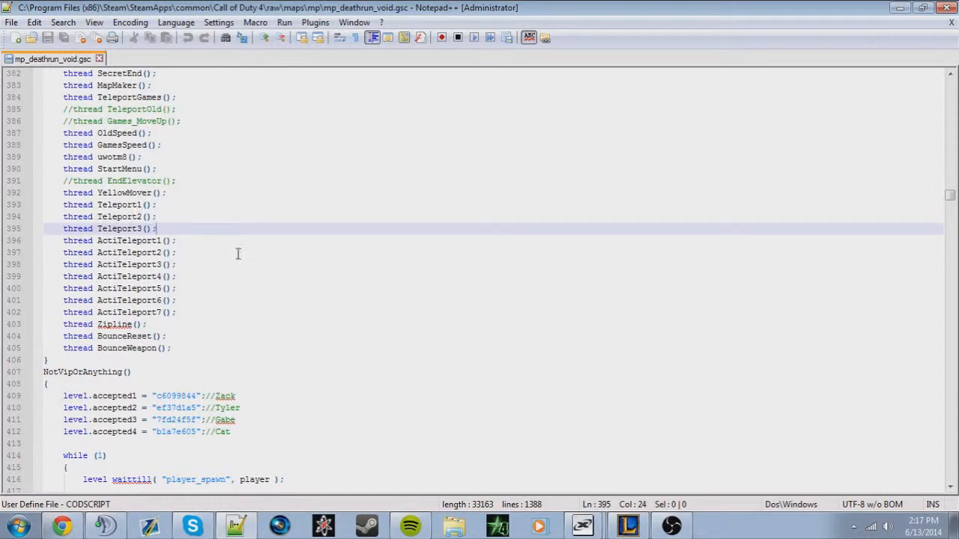
{"action": "left_click_drag", "start_coordinate": [280, 407], "coordinate": [281, 373]}
{"action": "left_click", "coordinate": [294, 421]}
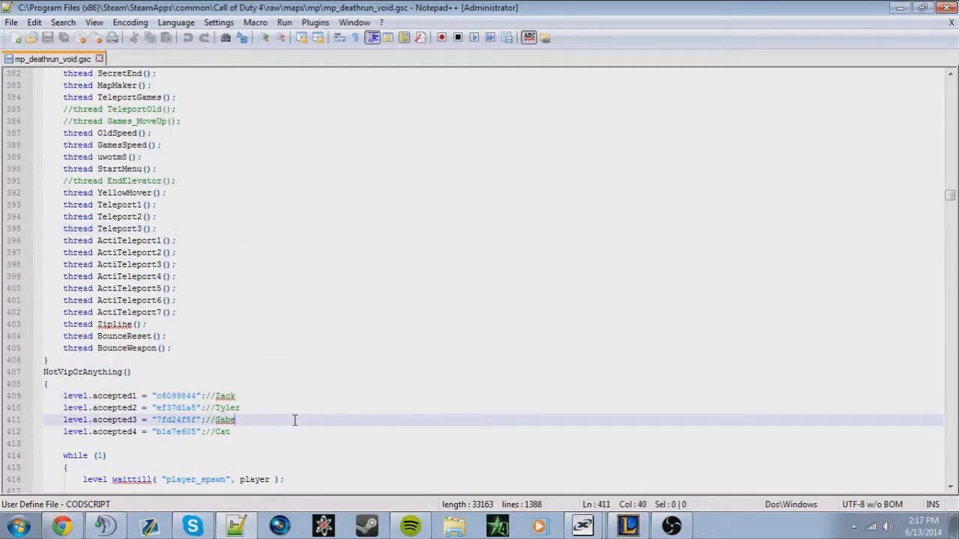
Try deleting the thread calls Teleport3 and ActiTeleport1 from the list, and undo the deletion
{"action": "left_click_drag", "start_coordinate": [212, 241], "coordinate": [3, 228]}
{"action": "key", "text": "BackSpace"}
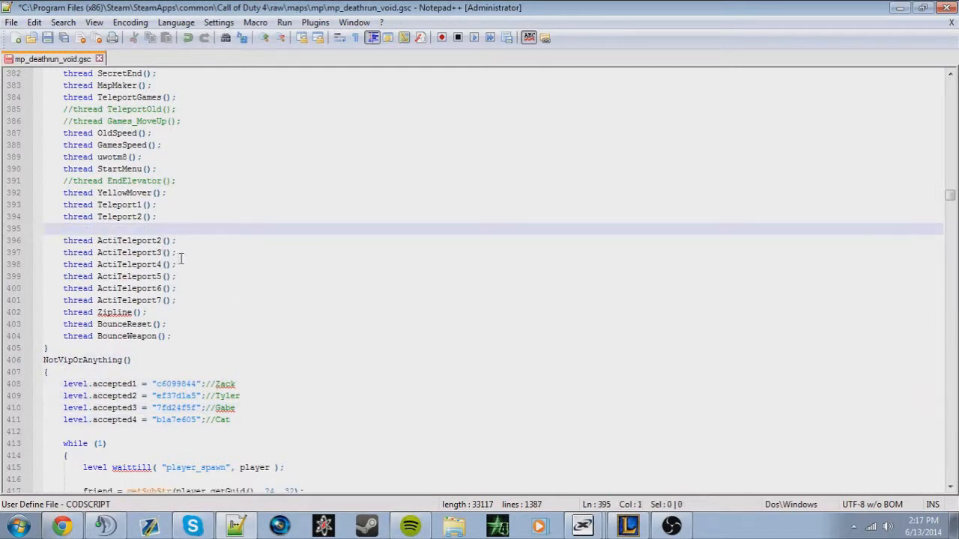
{"action": "key", "text": "ctrl+z"}
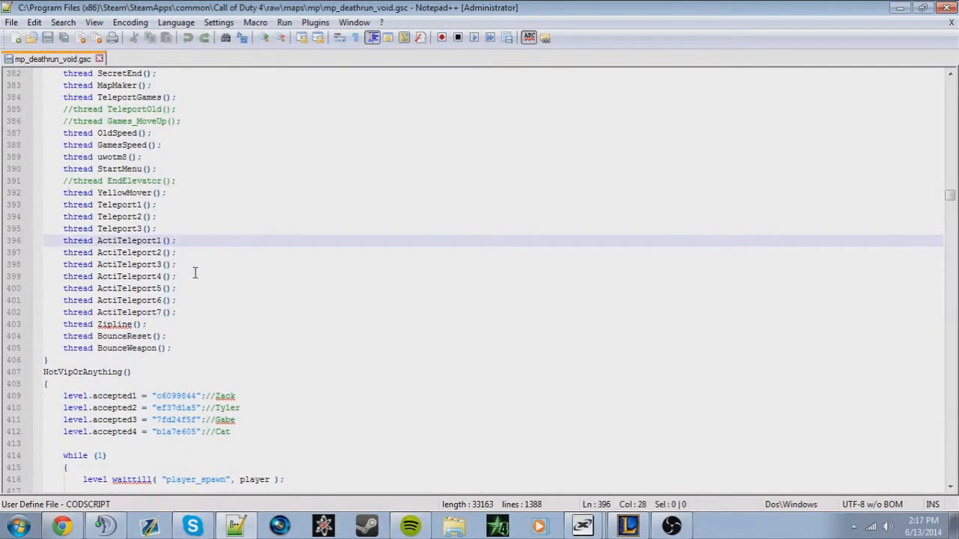
Try commenting out the thread Teleport3(); call with // under the CODSCRIPT language, and undo the comment
{"action": "left_click", "coordinate": [64, 229]}
{"action": "type", "text": "//"}
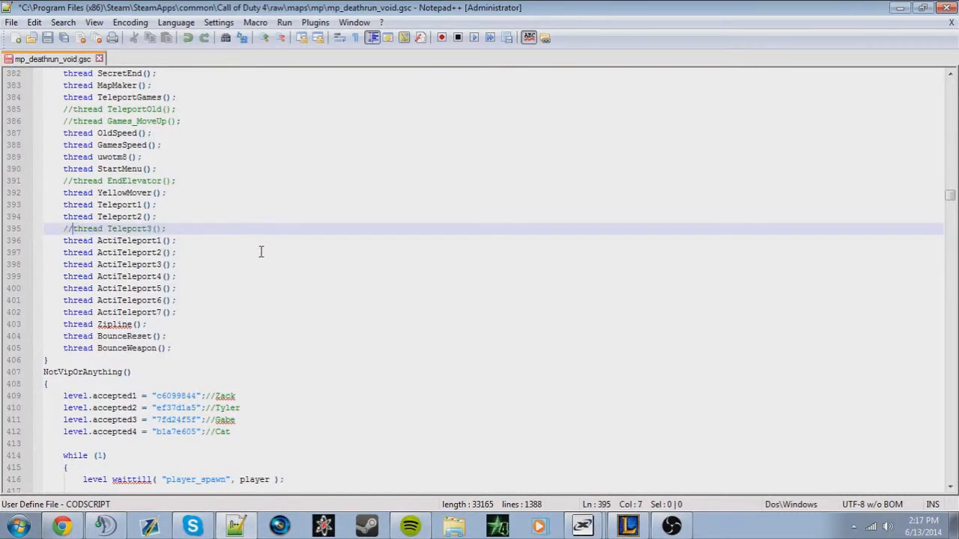
{"action": "left_click", "coordinate": [176, 22]}
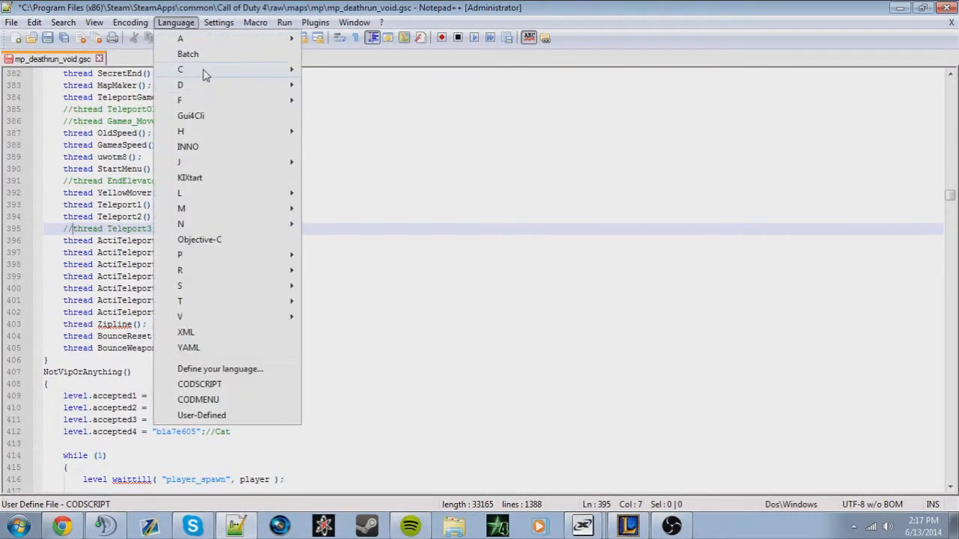
{"action": "left_click", "coordinate": [208, 384]}
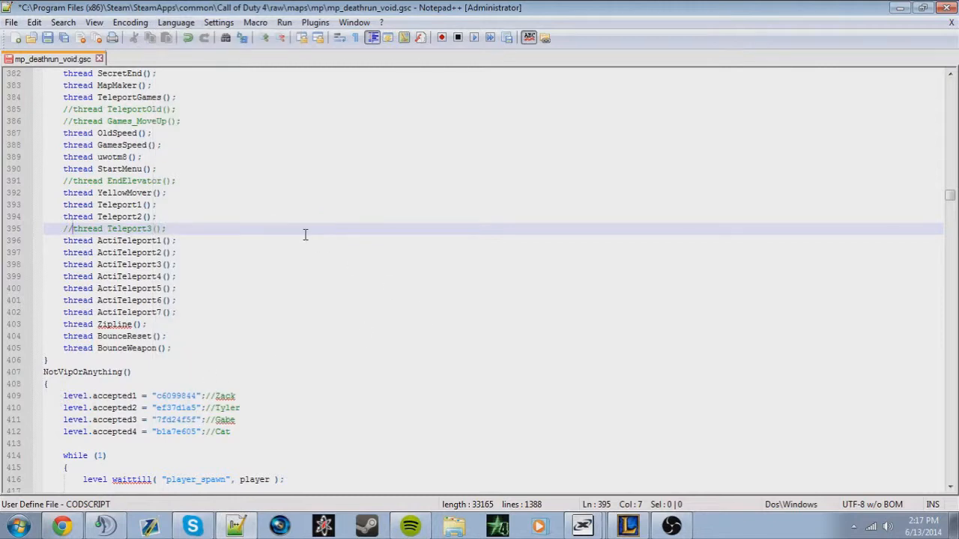
{"action": "key", "text": "ctrl+z"}
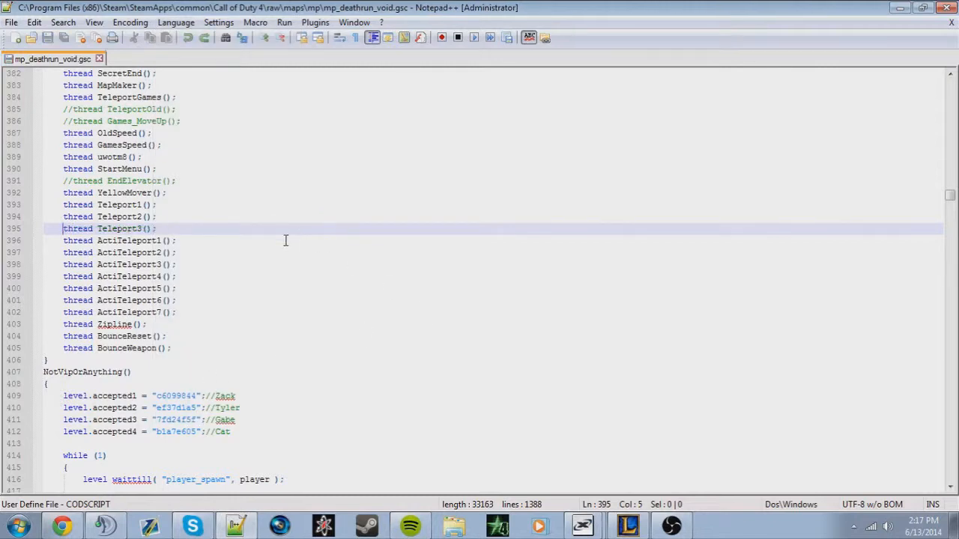
Search the map script for Teleport1 until its function definition is reached, and close the search
{"action": "scroll", "coordinate": [337, 272], "scroll_direction": "down", "scroll_amount": 1}
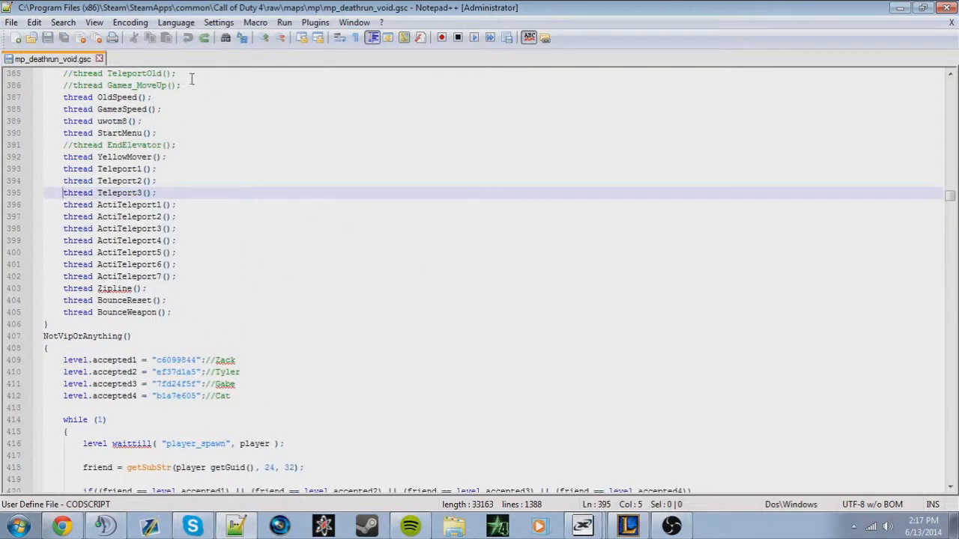
{"action": "scroll", "coordinate": [306, 397], "scroll_direction": "down", "scroll_amount": 9}
{"action": "scroll", "coordinate": [306, 397], "scroll_direction": "down", "scroll_amount": 6}
{"action": "key", "text": "ctrl+f"}
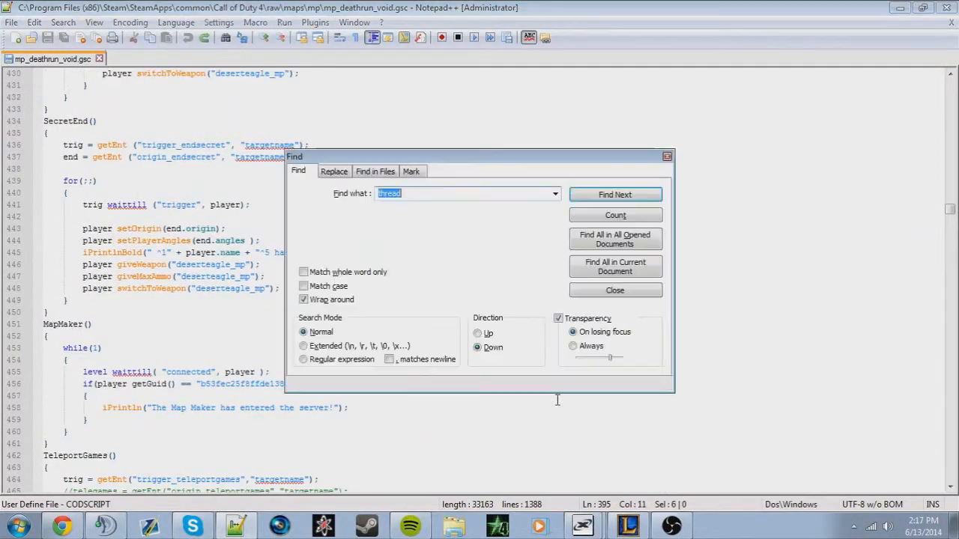
{"action": "type", "text": "Teleport1"}
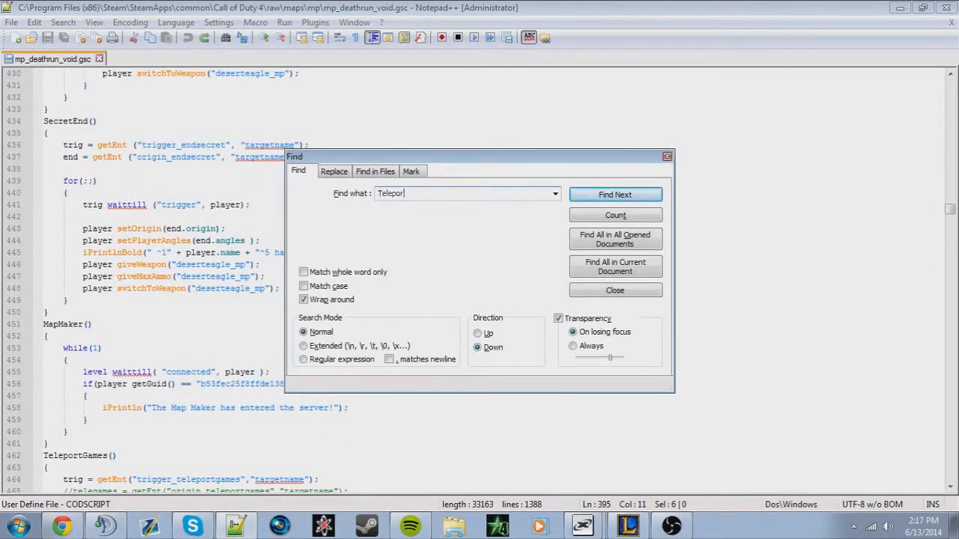
{"action": "key", "text": "Return"}
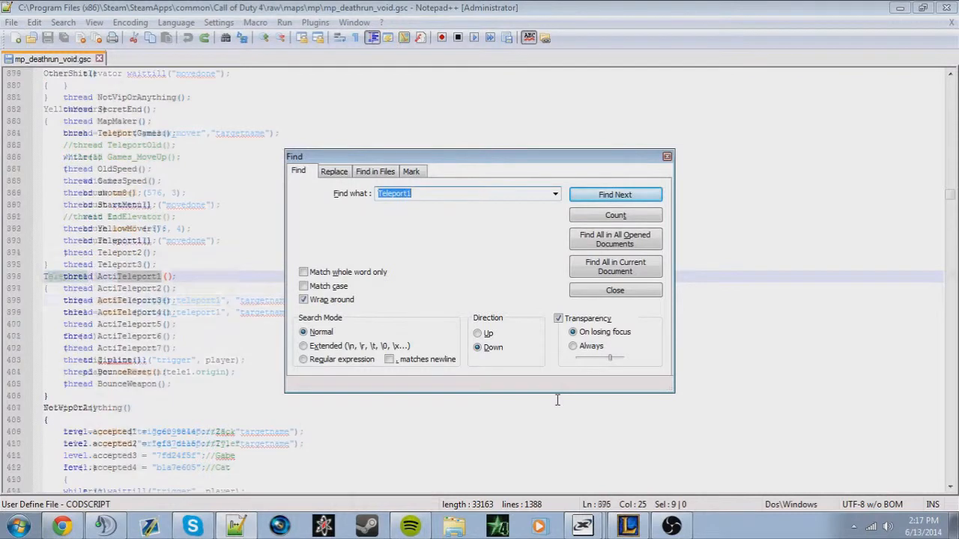
{"action": "key", "text": "Return"}
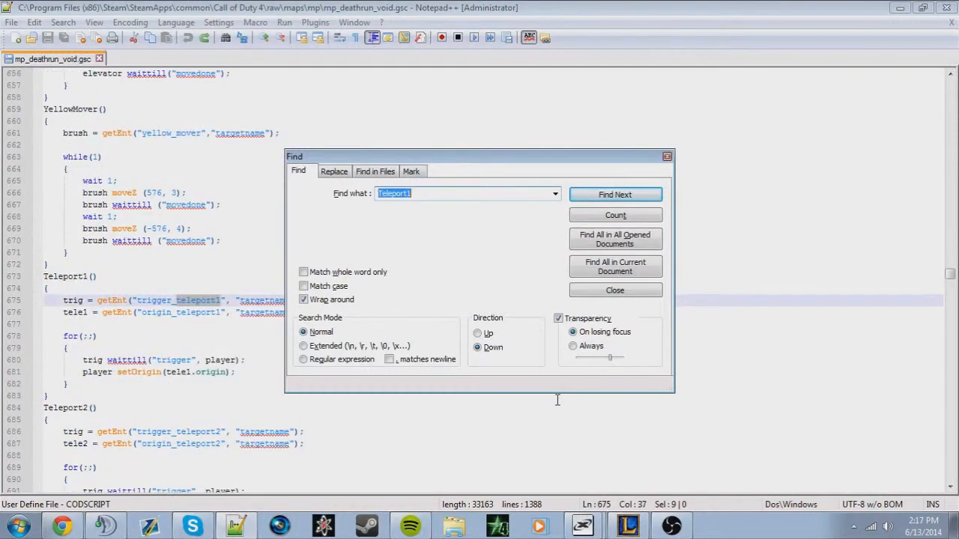
{"action": "left_click", "coordinate": [667, 157]}
Examine the trig line of Teleport1(), checking the trigger_teleport1 name and the "targetname" key
{"action": "left_click", "coordinate": [315, 290]}
{"action": "left_click_drag", "start_coordinate": [63, 298], "coordinate": [325, 289]}
{"action": "left_click", "coordinate": [262, 288]}
{"action": "left_click", "coordinate": [185, 300]}
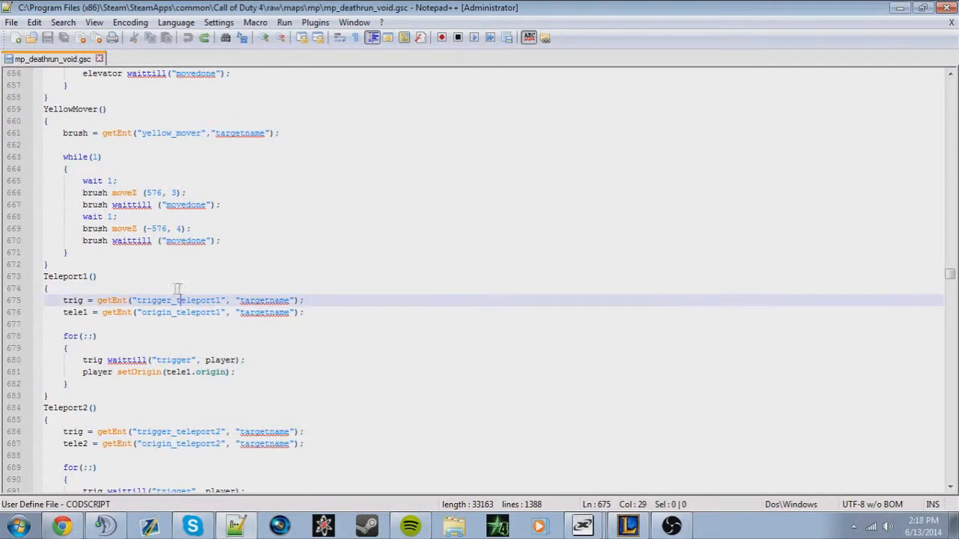
{"action": "left_click_drag", "start_coordinate": [63, 299], "coordinate": [556, 294]}
{"action": "left_click", "coordinate": [338, 312]}
{"action": "left_click_drag", "start_coordinate": [304, 300], "coordinate": [64, 301]}
{"action": "left_click", "coordinate": [269, 301]}
{"action": "double_click", "coordinate": [269, 300]}
{"action": "left_click", "coordinate": [268, 300]}
{"action": "triple_click", "coordinate": [160, 300]}
{"action": "double_click", "coordinate": [163, 304]}
Examine the tele1 line of Teleport1(), checking the origin_teleport1 name and the "targetname" key
{"action": "left_click", "coordinate": [285, 312]}
{"action": "left_click_drag", "start_coordinate": [309, 313], "coordinate": [27, 310]}
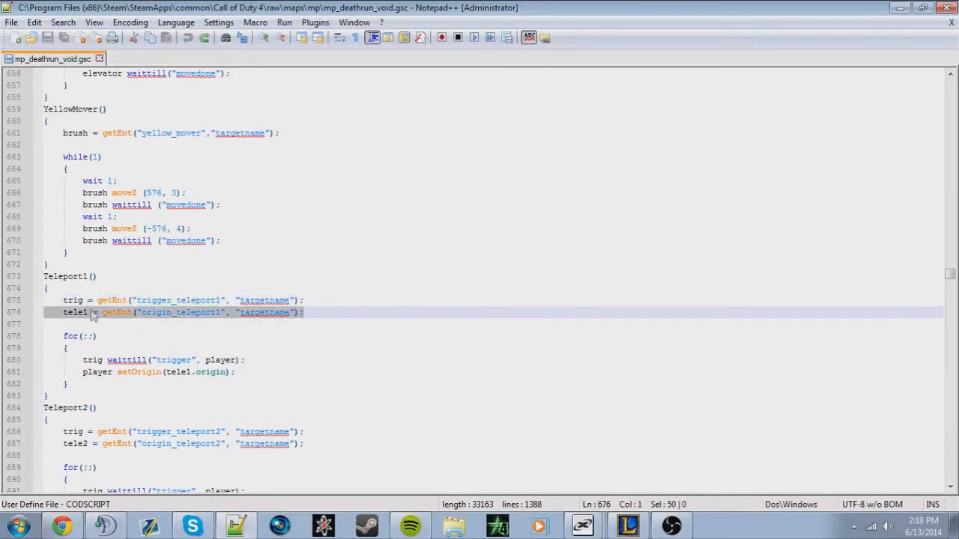
{"action": "left_click", "coordinate": [63, 313]}
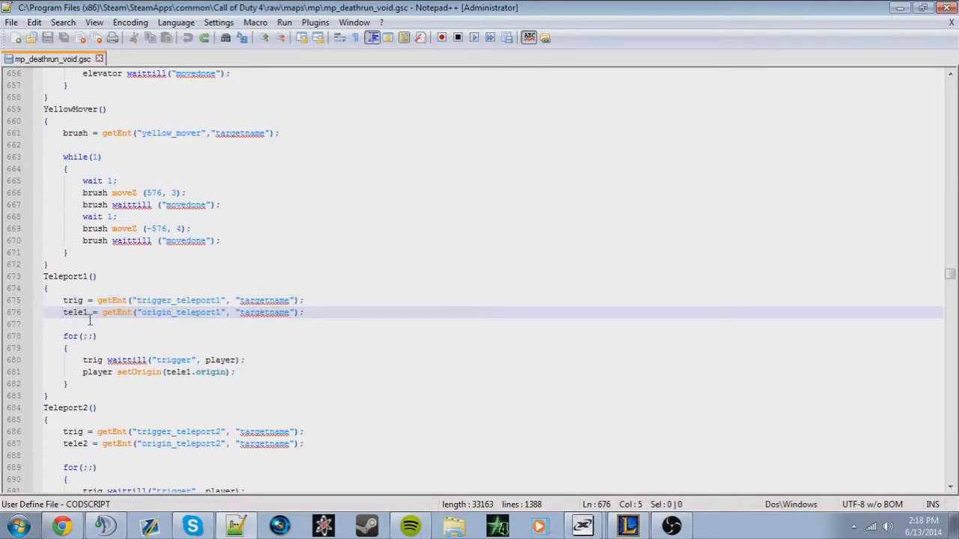
{"action": "left_click_drag", "start_coordinate": [58, 312], "coordinate": [452, 332]}
{"action": "double_click", "coordinate": [203, 314]}
{"action": "left_click", "coordinate": [278, 316]}
{"action": "double_click", "coordinate": [278, 314]}
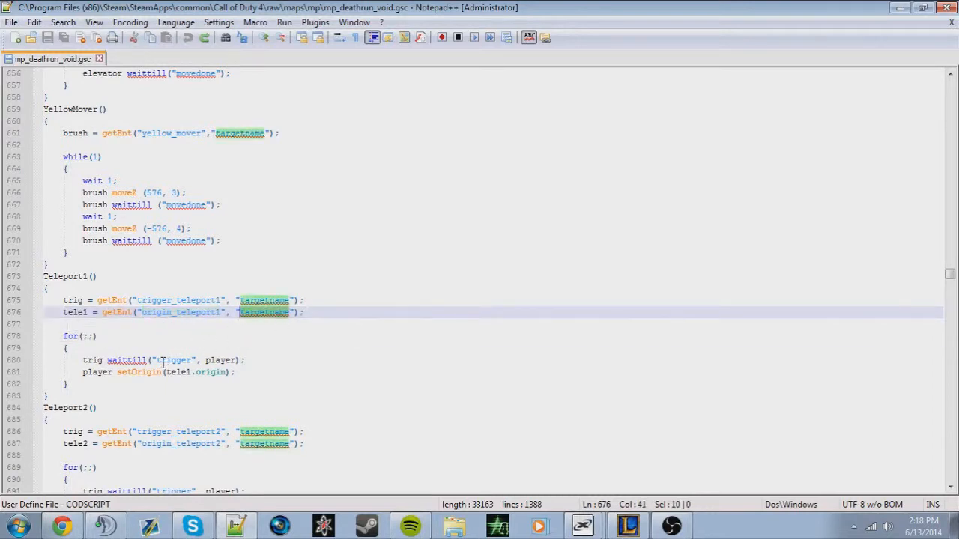
Examine the for(;;) loop of Teleport1() and the braces that enclose its statements
{"action": "left_click_drag", "start_coordinate": [117, 350], "coordinate": [54, 341]}
{"action": "left_click", "coordinate": [101, 350]}
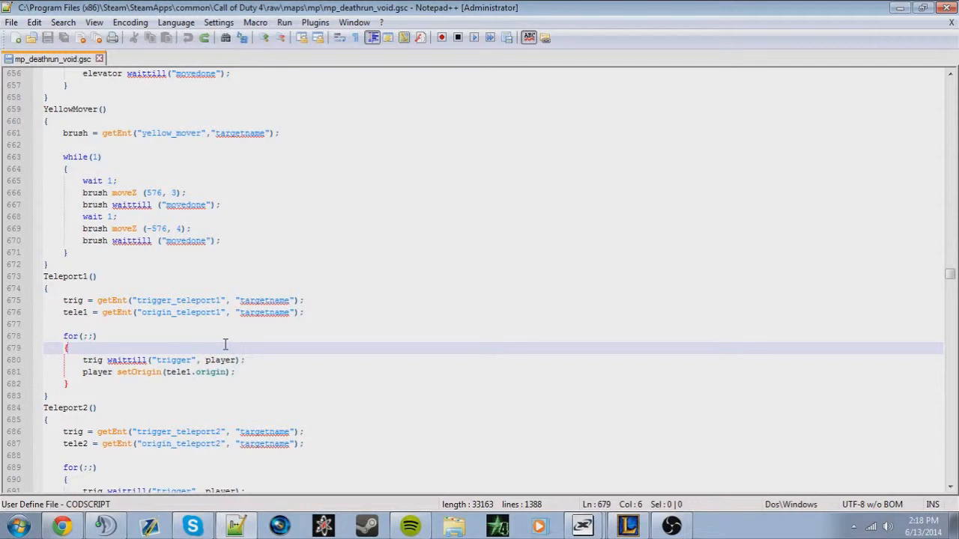
{"action": "left_click_drag", "start_coordinate": [102, 387], "coordinate": [414, 386]}
{"action": "left_click", "coordinate": [76, 352]}
{"action": "left_click", "coordinate": [289, 351]}
Compare tele1 in the setOrigin(tele1.origin) call with the tele1 variable that gets origin_teleport1
{"action": "double_click", "coordinate": [178, 372]}
{"action": "left_click", "coordinate": [205, 372]}
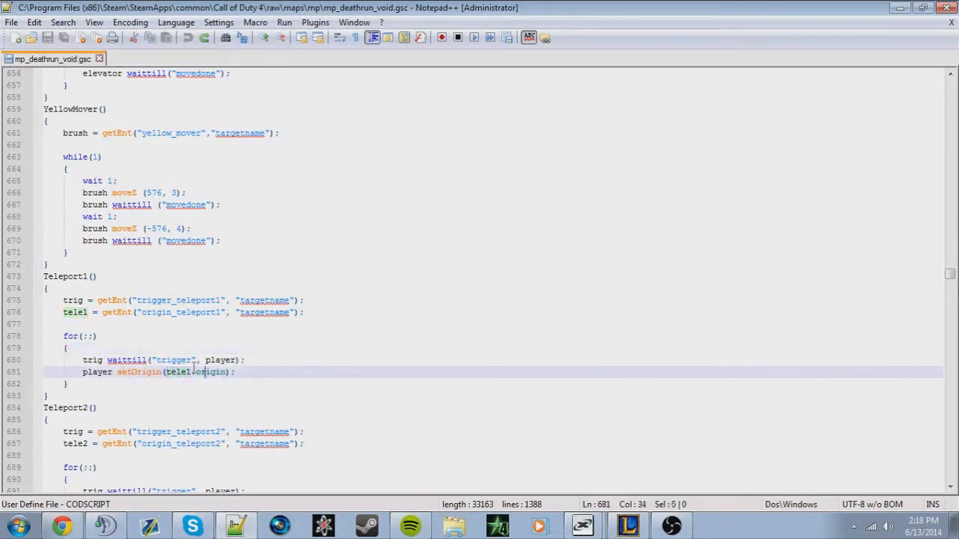
{"action": "left_click", "coordinate": [66, 313]}
{"action": "double_click", "coordinate": [75, 312]}
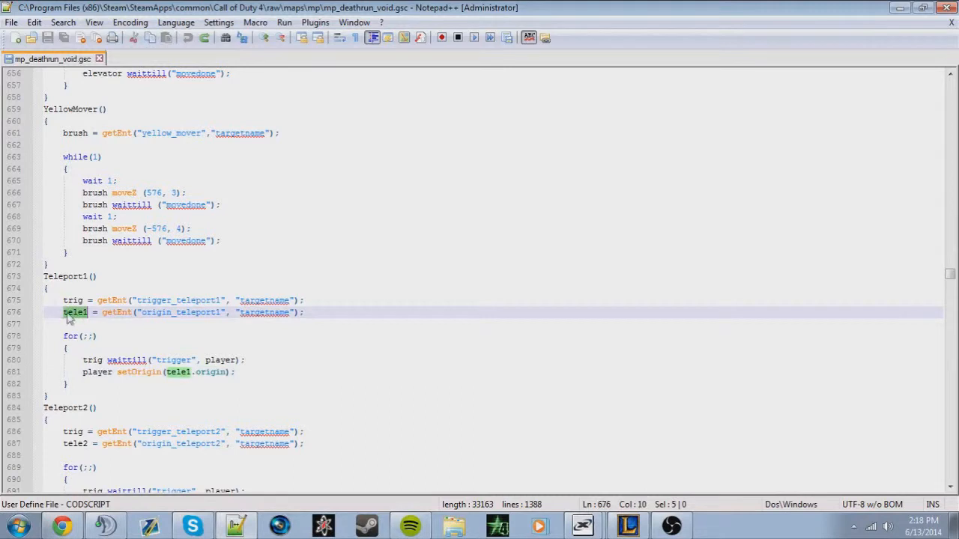
{"action": "double_click", "coordinate": [195, 312]}
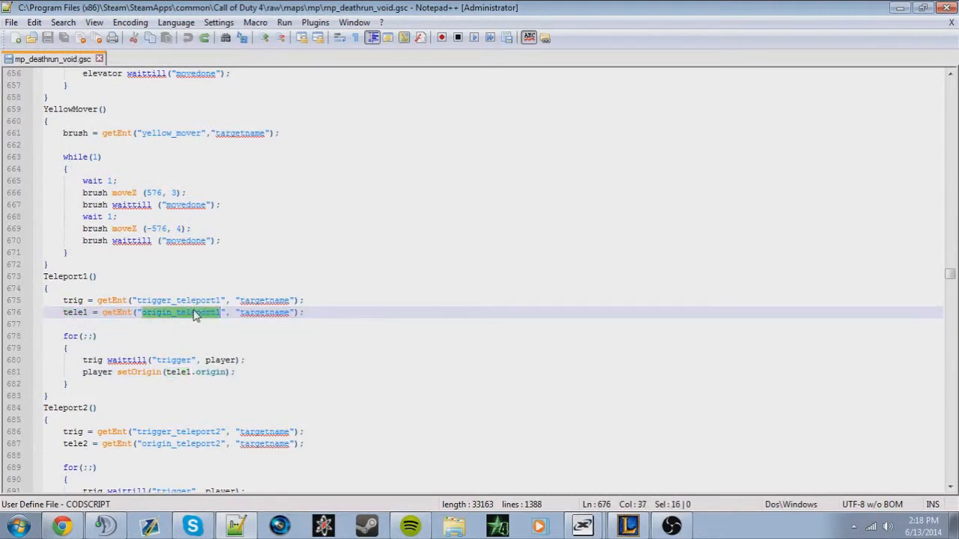
{"action": "left_click", "coordinate": [103, 314]}
{"action": "left_click_drag", "start_coordinate": [117, 372], "coordinate": [161, 372]}
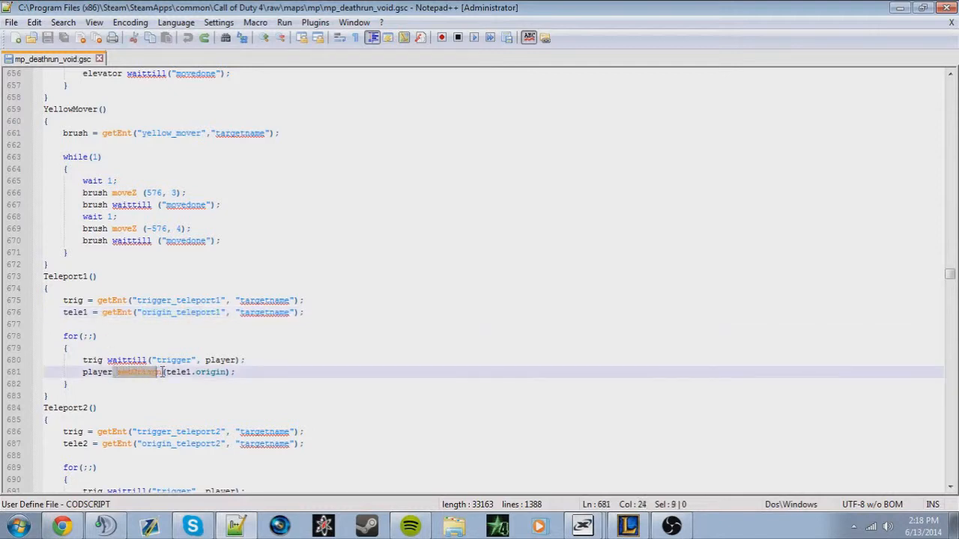
{"action": "left_click", "coordinate": [184, 380]}
{"action": "left_click", "coordinate": [103, 312]}
{"action": "double_click", "coordinate": [79, 313]}
{"action": "left_click", "coordinate": [80, 313]}
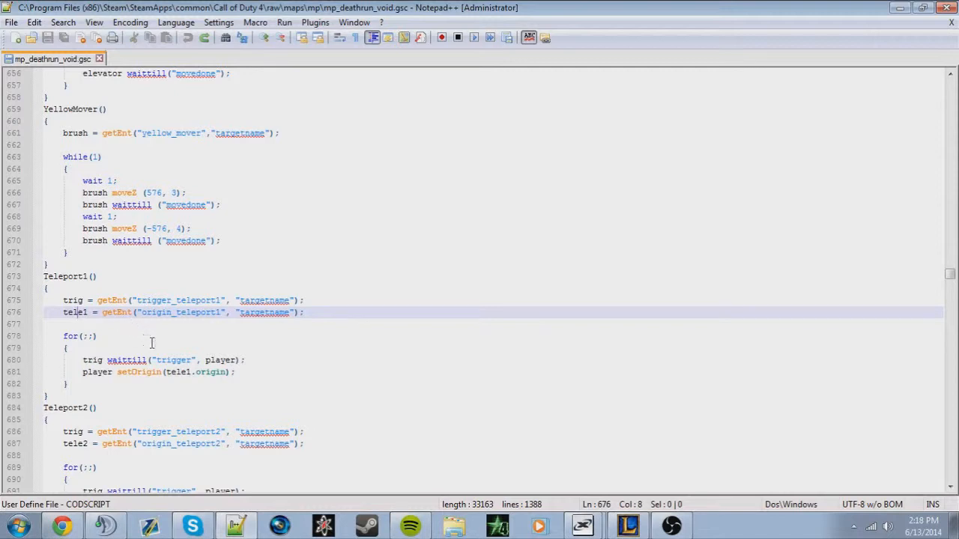
Examine the waittill line, its semicolon, and the braces that enclose the body of Teleport1()
{"action": "left_click_drag", "start_coordinate": [71, 364], "coordinate": [282, 365]}
{"action": "left_click", "coordinate": [248, 361]}
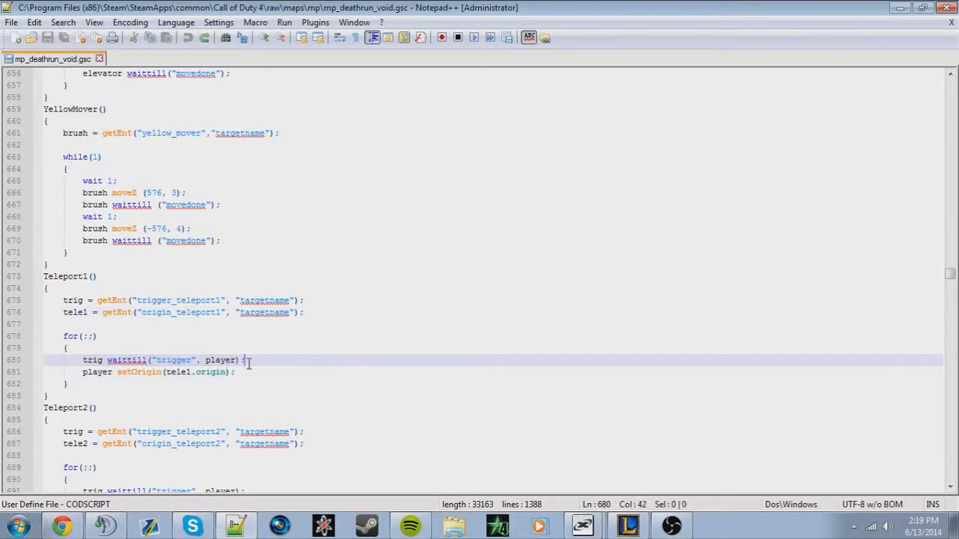
{"action": "scroll", "coordinate": [236, 330], "scroll_direction": "down", "scroll_amount": 1}
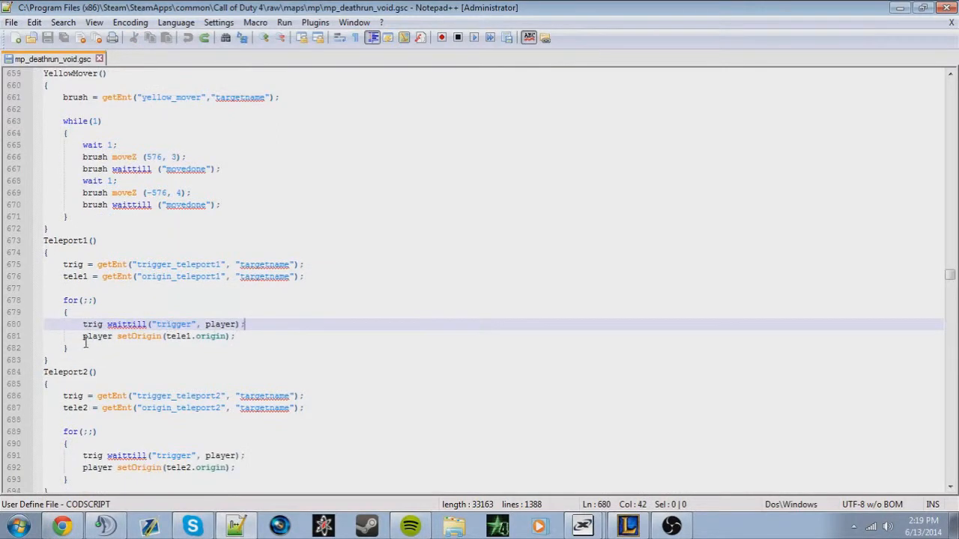
{"action": "left_click_drag", "start_coordinate": [48, 361], "coordinate": [26, 361]}
{"action": "left_click", "coordinate": [48, 241]}
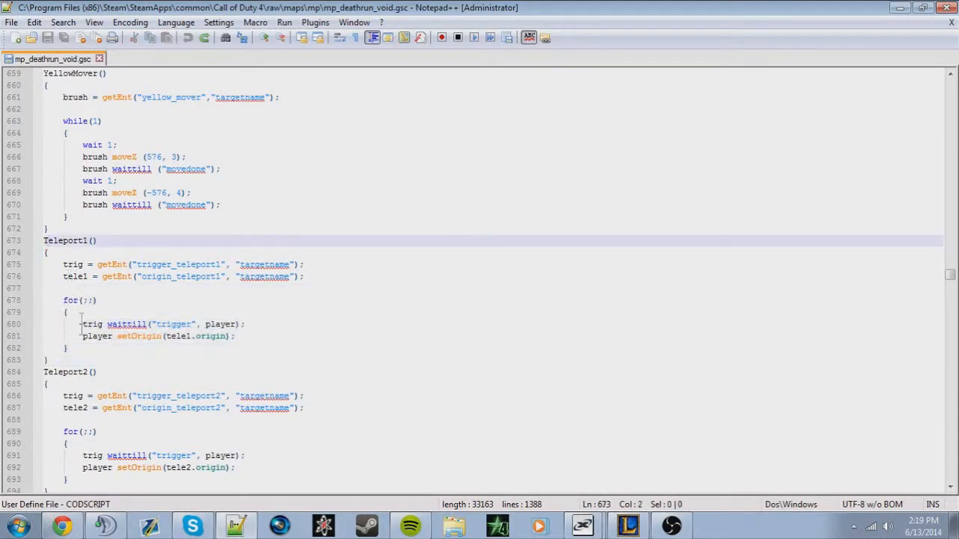
{"action": "left_click_drag", "start_coordinate": [65, 361], "coordinate": [64, 266]}
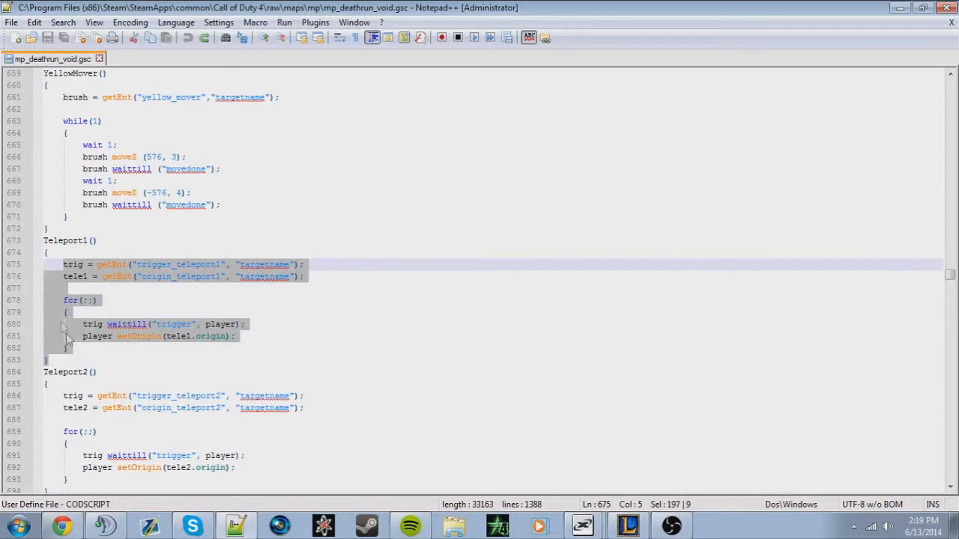
{"action": "left_click", "coordinate": [72, 360]}
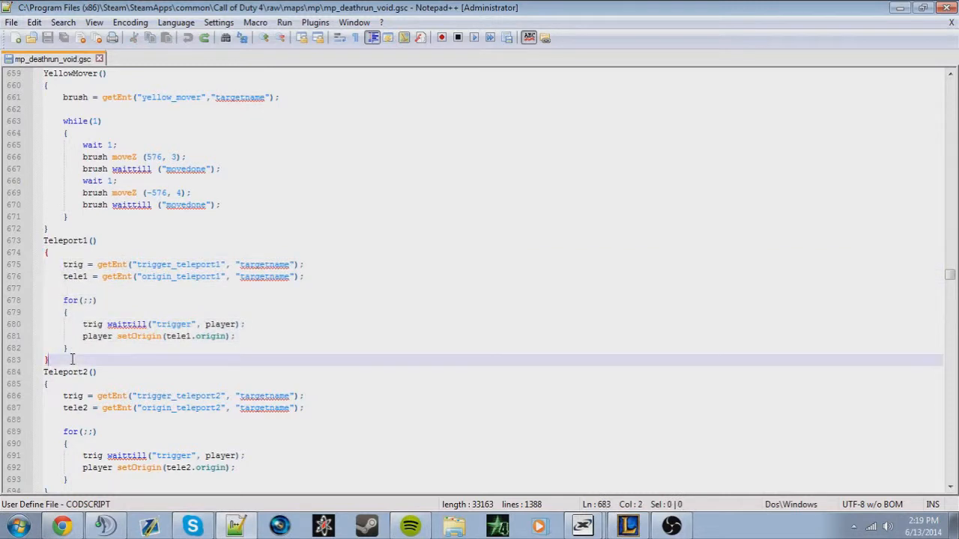
Add an extra character after the closing brace of Teleport1(), remove it again and save the script
{"action": "type", "text": ";"}
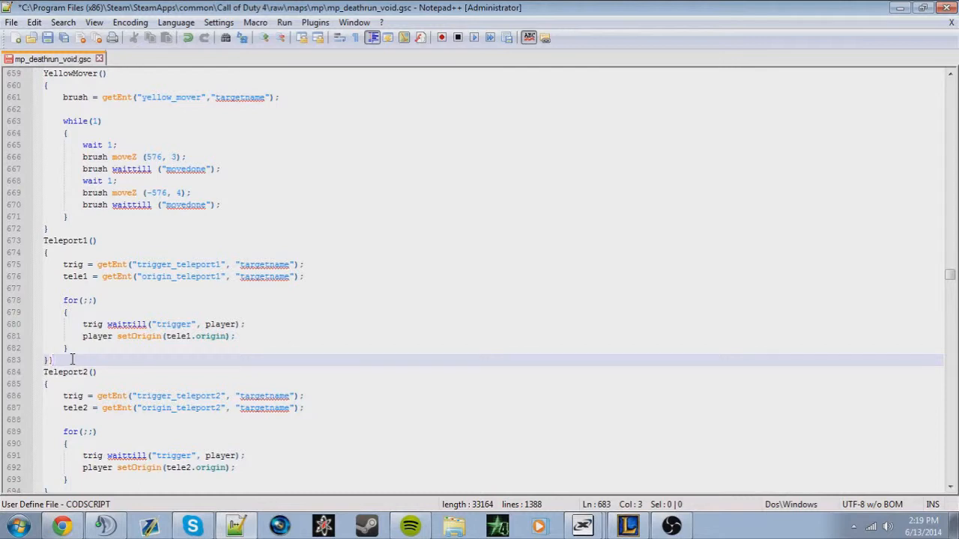
{"action": "left_click_drag", "start_coordinate": [53, 359], "coordinate": [171, 390]}
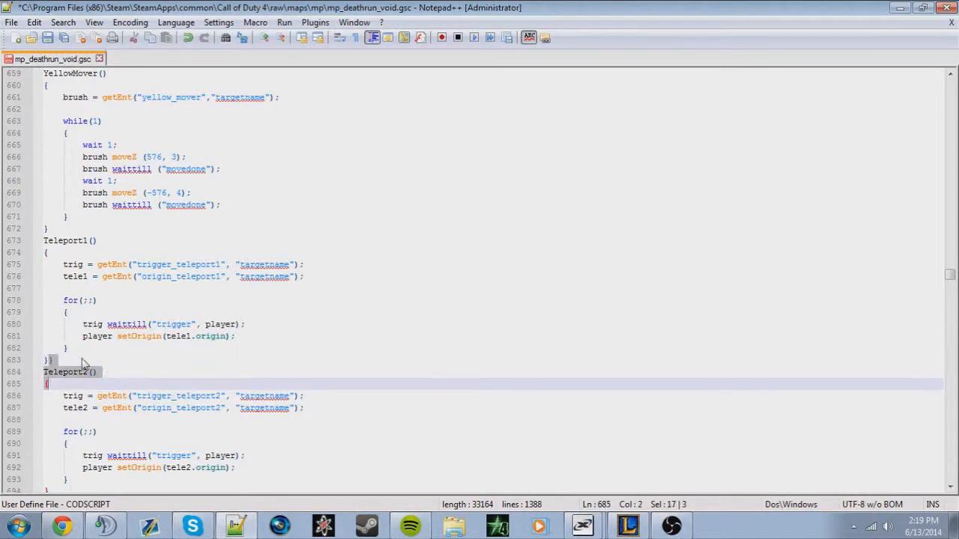
{"action": "left_click", "coordinate": [52, 361]}
{"action": "key", "text": "shift+Left"}
{"action": "key", "text": "Delete"}
{"action": "key", "text": "ctrl+s"}
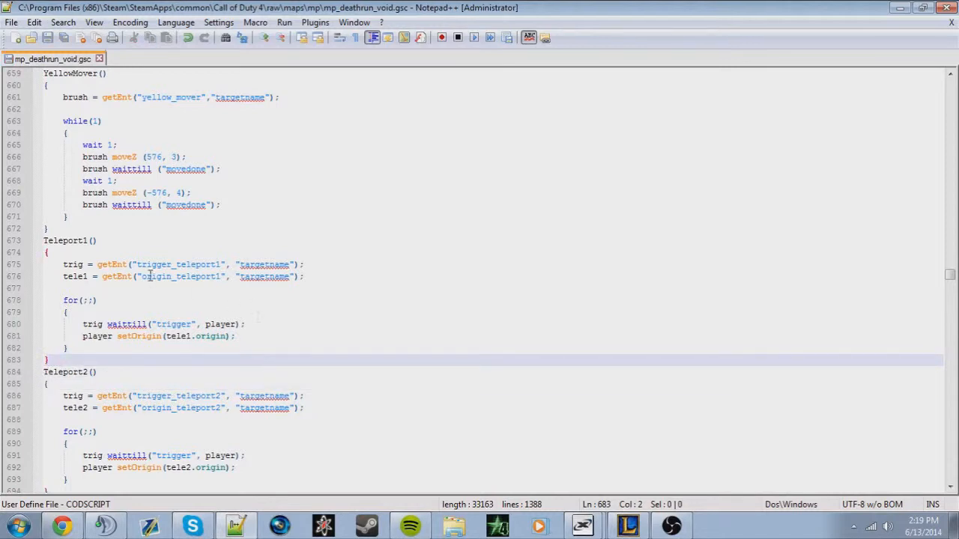
{"action": "left_click", "coordinate": [141, 253]}
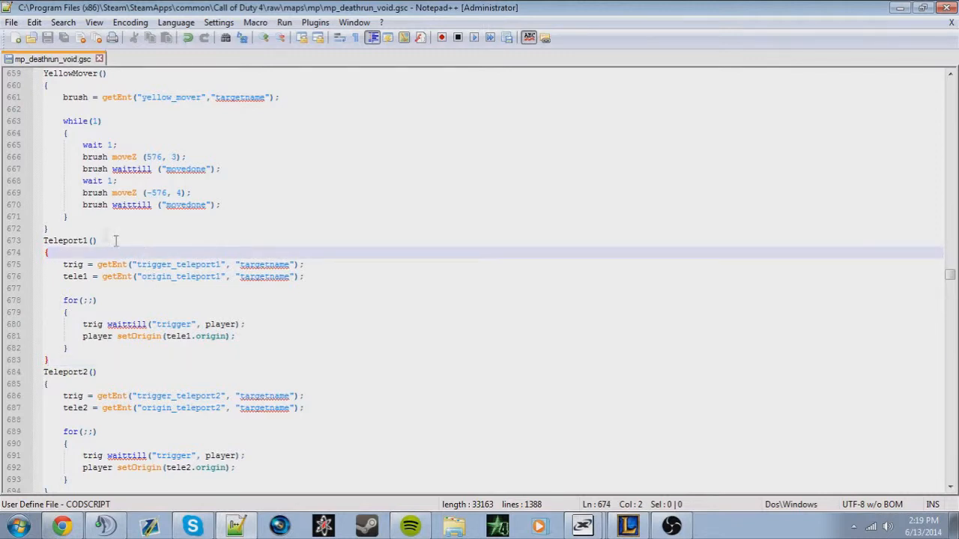
{"action": "left_click", "coordinate": [172, 243]}
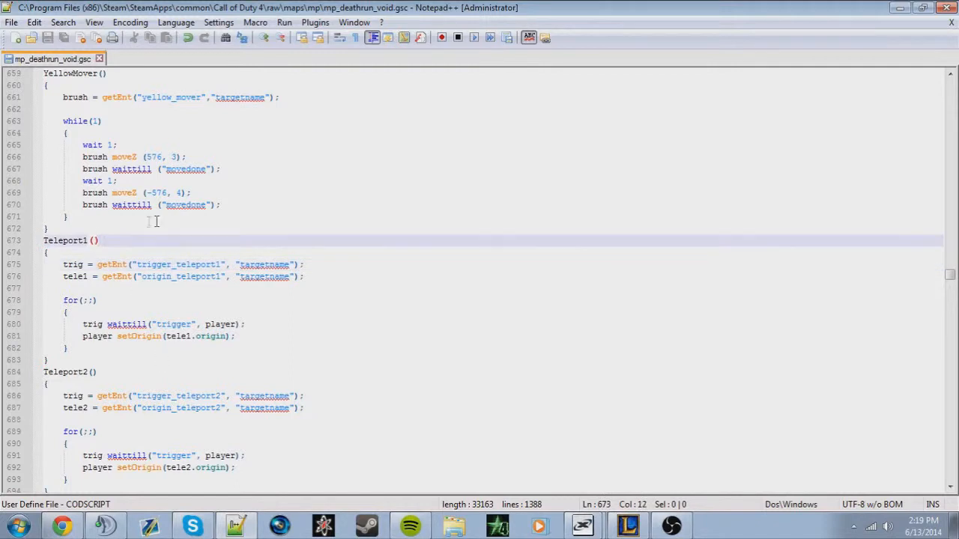
{"action": "left_click", "coordinate": [150, 253]}
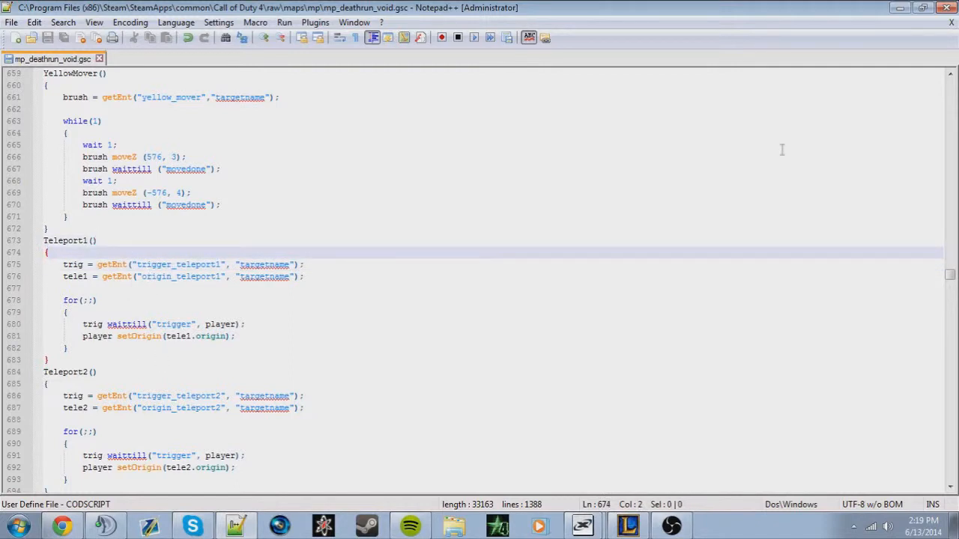
Close the script editor, switch to Call of Duty 4, bring its window into view and launch the Death Run 1.2 mod
{"action": "left_click", "coordinate": [946, 19]}
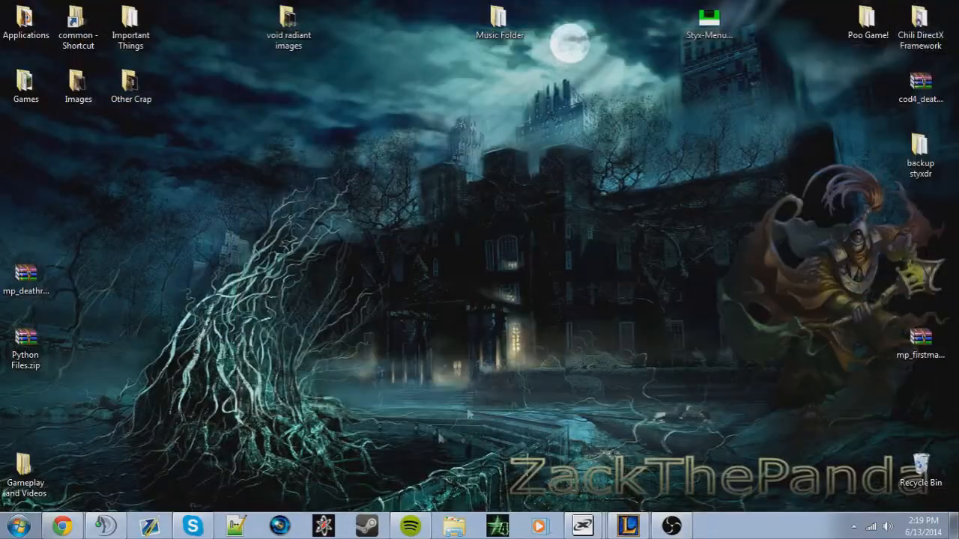
{"action": "left_click", "coordinate": [480, 530]}
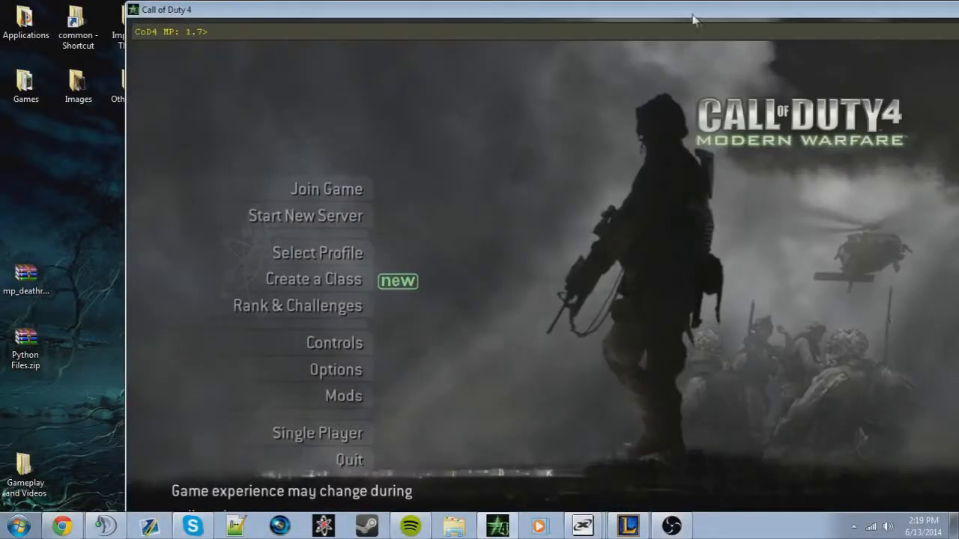
{"action": "left_click_drag", "start_coordinate": [692, 17], "coordinate": [575, 12]}
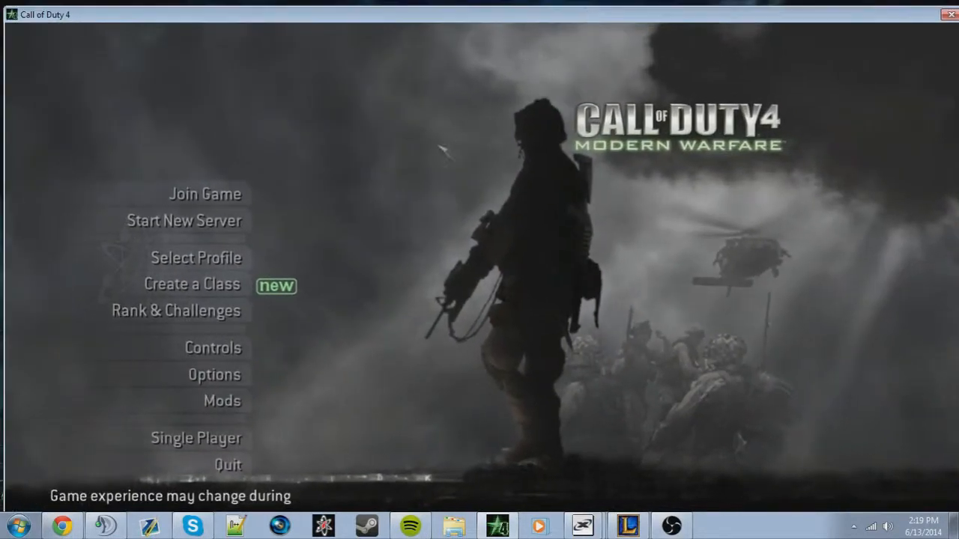
{"action": "left_click", "coordinate": [223, 409]}
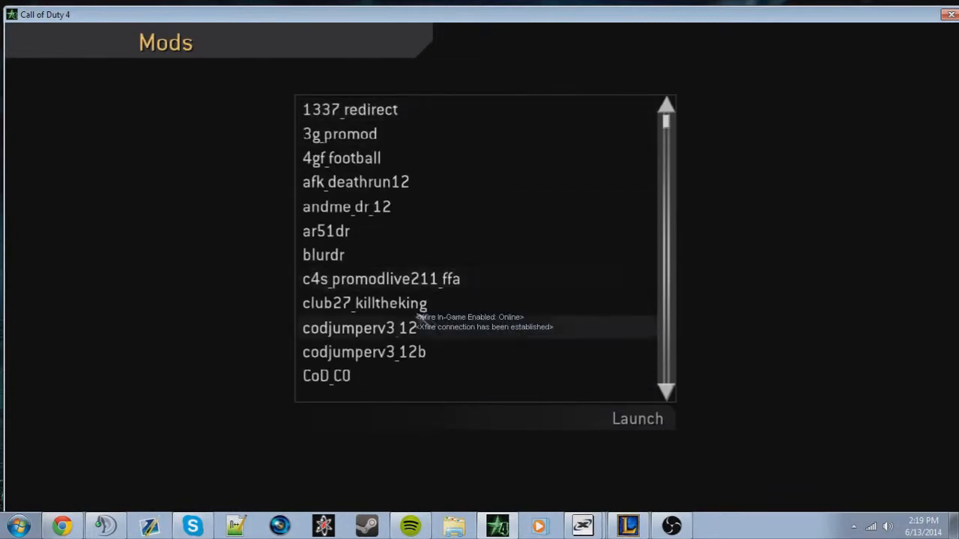
{"action": "double_click", "coordinate": [368, 326]}
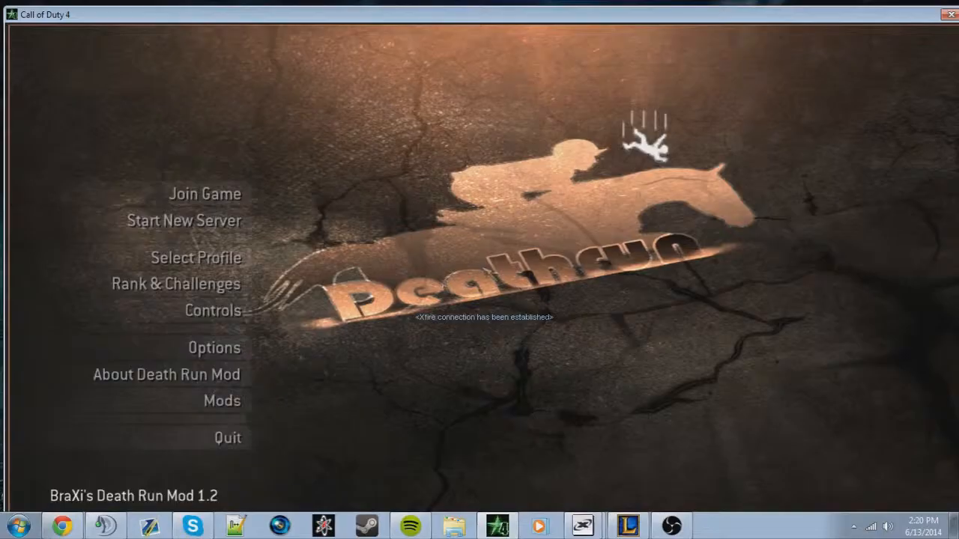
Load mp_deathrun_void with the devmap console command and join the game with Auto-Assign
{"action": "left_click", "coordinate": [210, 219]}
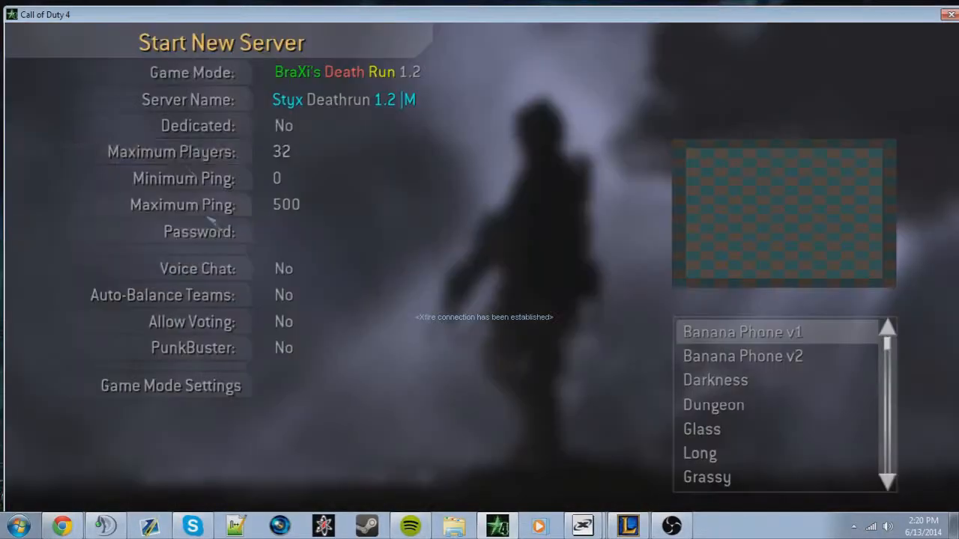
{"action": "type", "text": "devmap mp_deathrun_"}
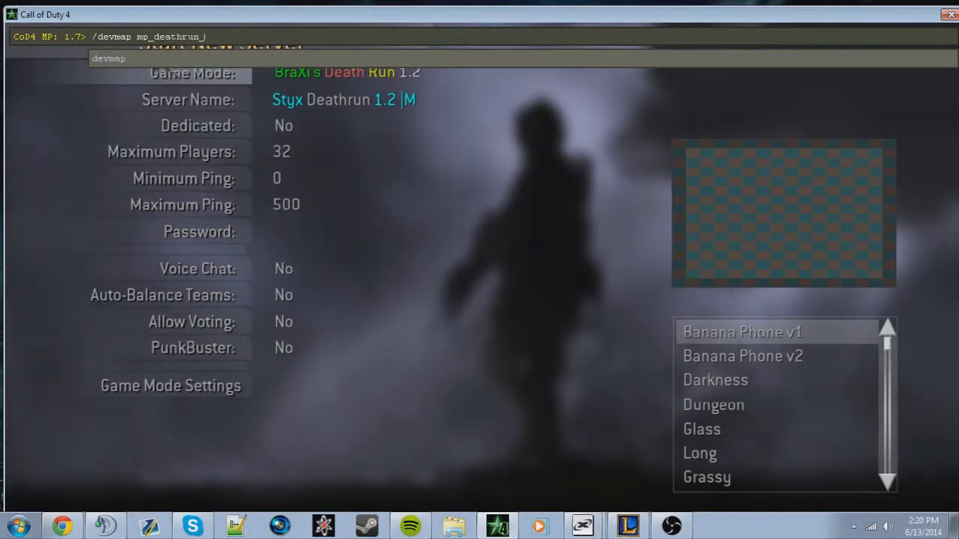
{"action": "type", "text": "void"}
{"action": "key", "text": "Return"}
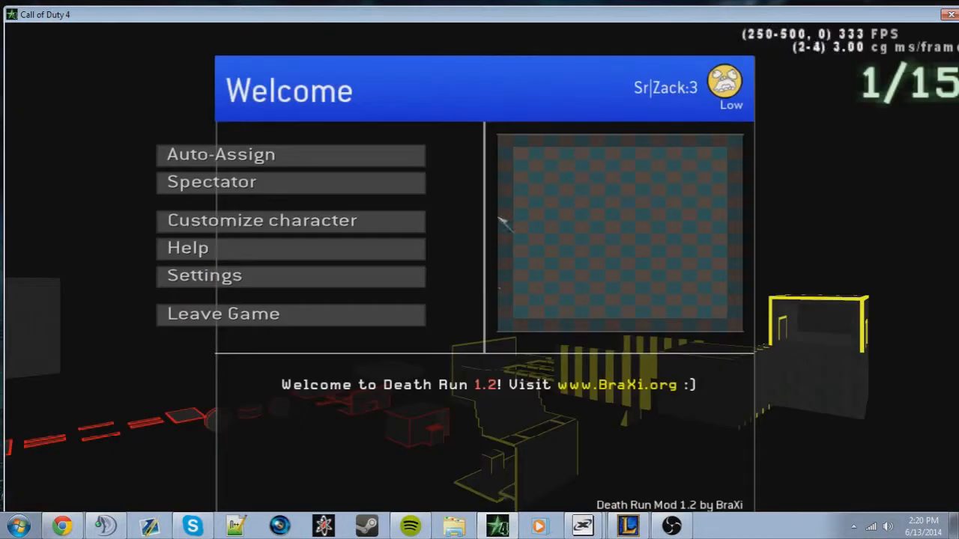
{"action": "left_click", "coordinate": [249, 155]}
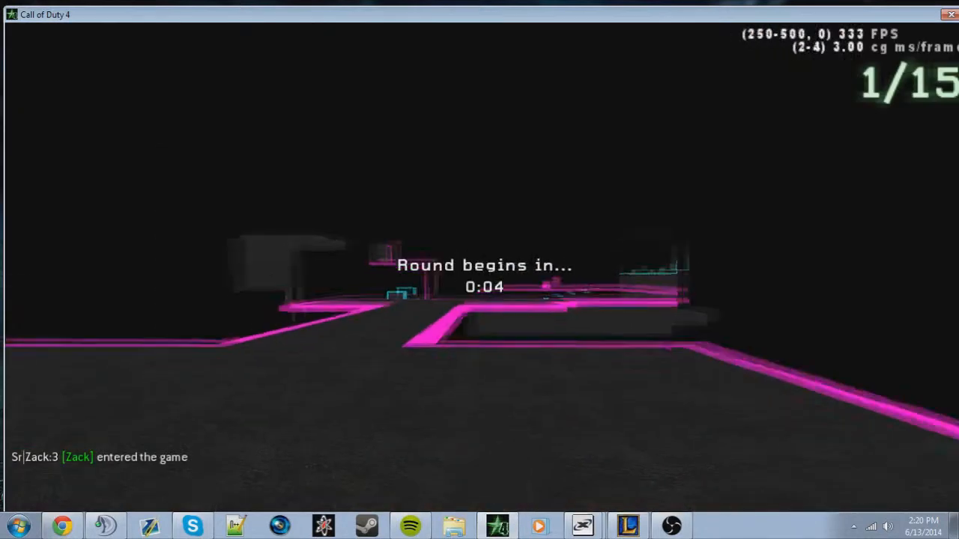
Set cg_fovscale to 1.1 through the game console
{"action": "key", "text": "grave"}
{"action": "type", "text": "/cg_fo"}
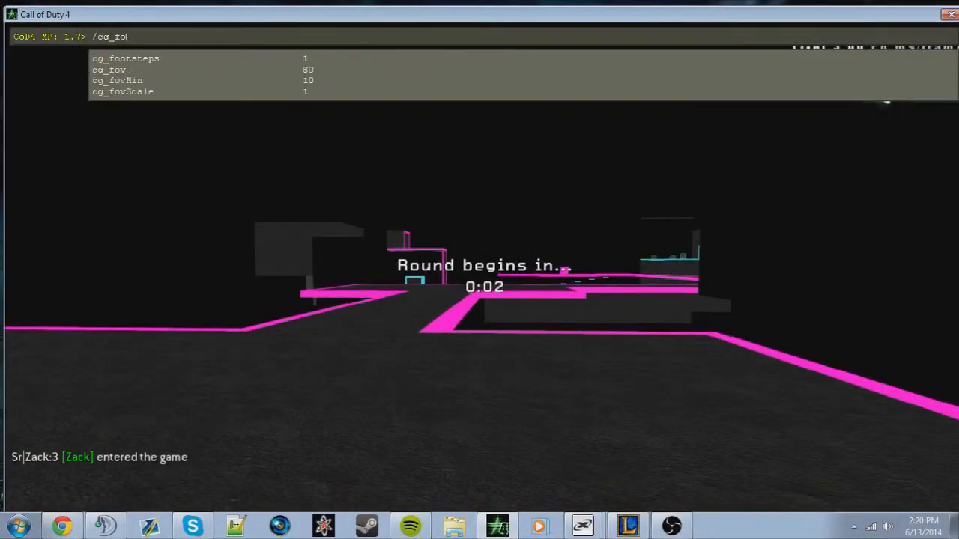
{"action": "type", "text": "vscale 1.1"}
{"action": "key", "text": "Return"}
{"action": "key", "text": "grave"}
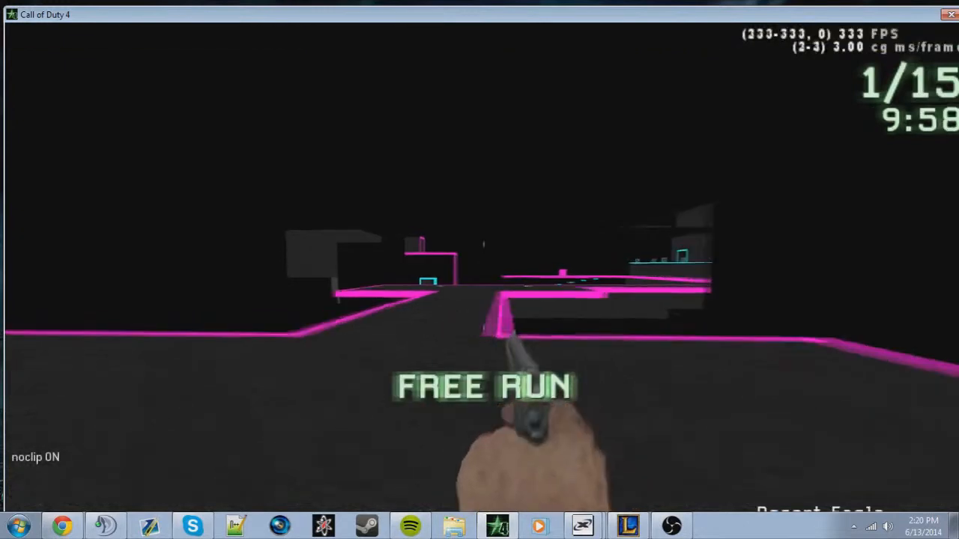
Move through the start area to the music console desk, toggling noclip along the way
{"action": "key", "text": "w"}
{"action": "key", "text": "a"}
{"action": "key", "text": "w"}
{"action": "key", "text": "n"}
{"action": "key", "text": "n"}
{"action": "key", "text": "1"}
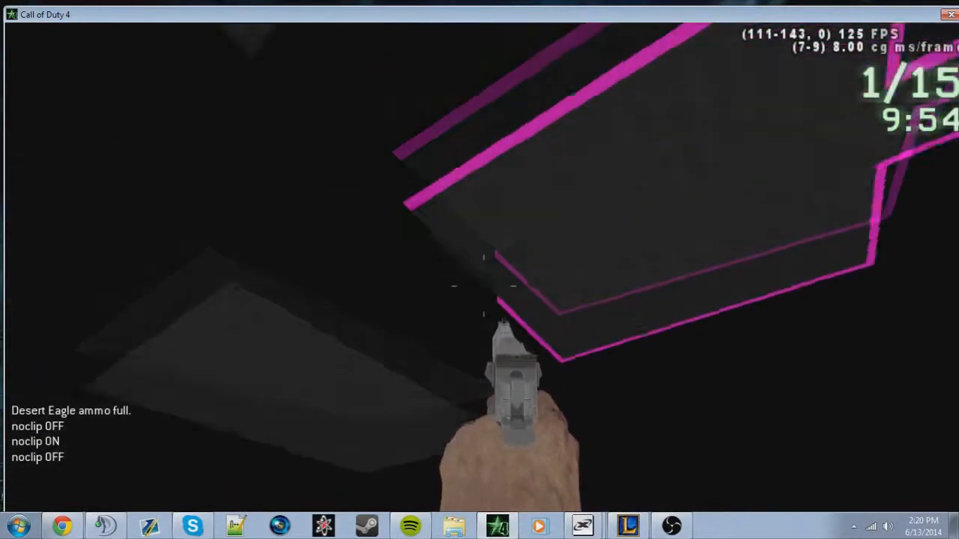
{"action": "key", "text": "n"}
{"action": "key", "text": "w"}
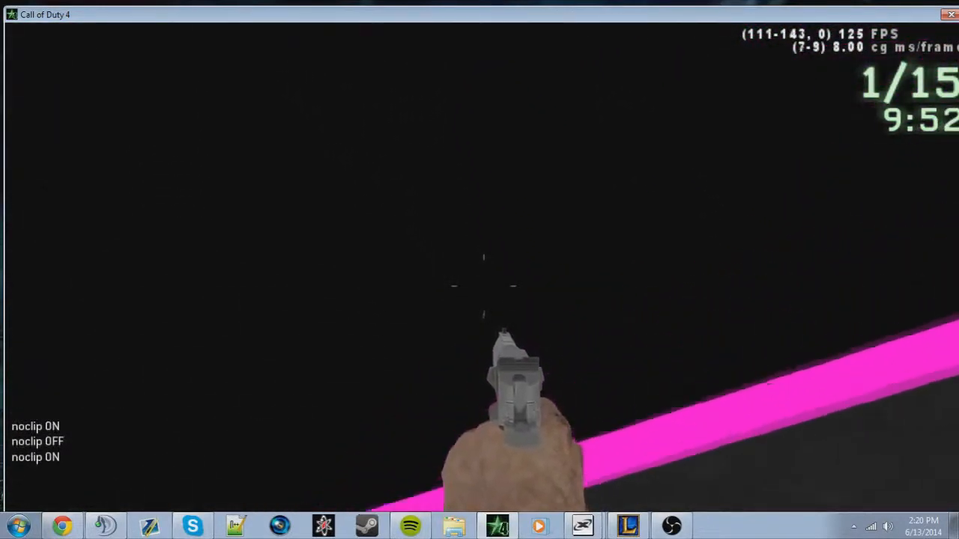
{"action": "key", "text": "n"}
{"action": "key", "text": "r"}
{"action": "key", "text": "w"}
{"action": "key", "text": "v"}
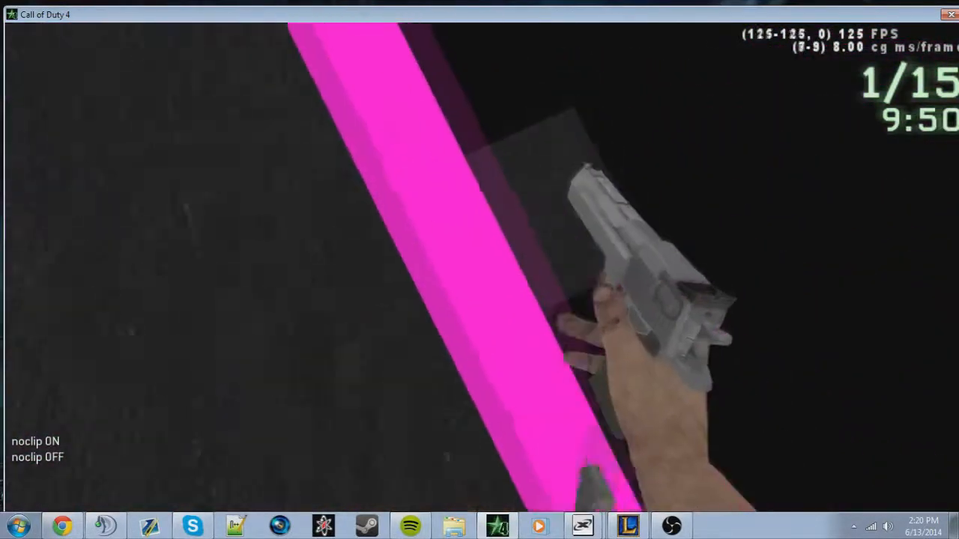
{"action": "key", "text": "w"}
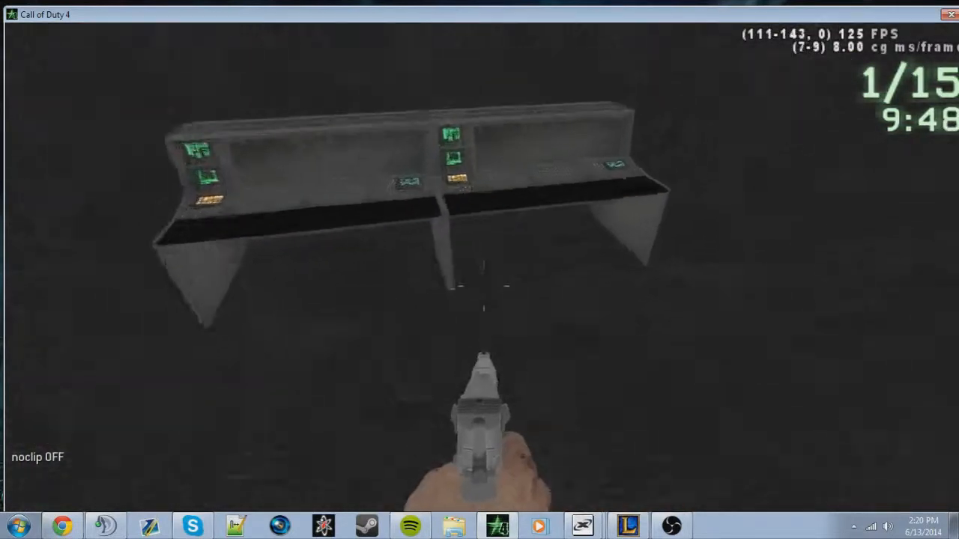
Open the Void Music Menu at the desk and try its songs, ending with Klaypex - Hit Me
{"action": "key", "text": "f"}
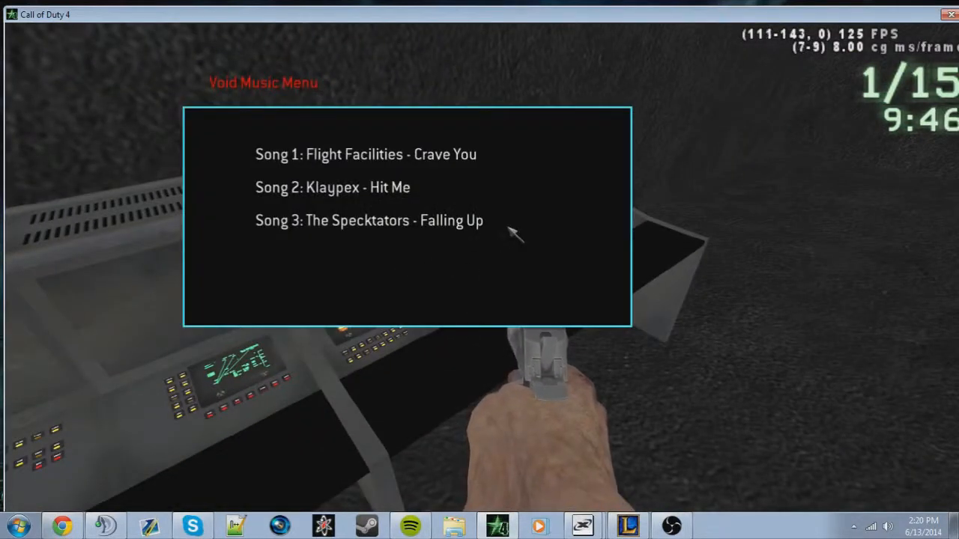
{"action": "key", "text": "3"}
{"action": "key", "text": "w"}
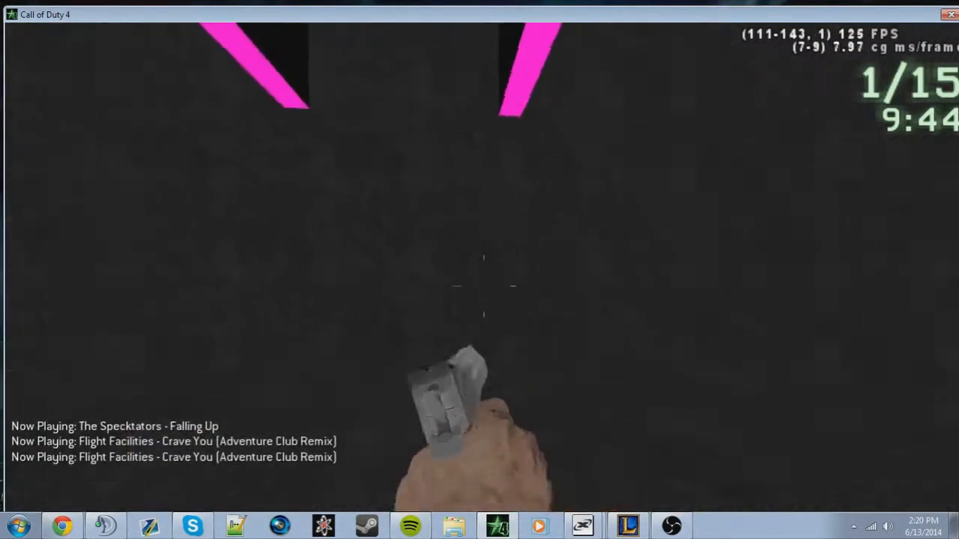
{"action": "key", "text": "f"}
{"action": "key", "text": "2"}
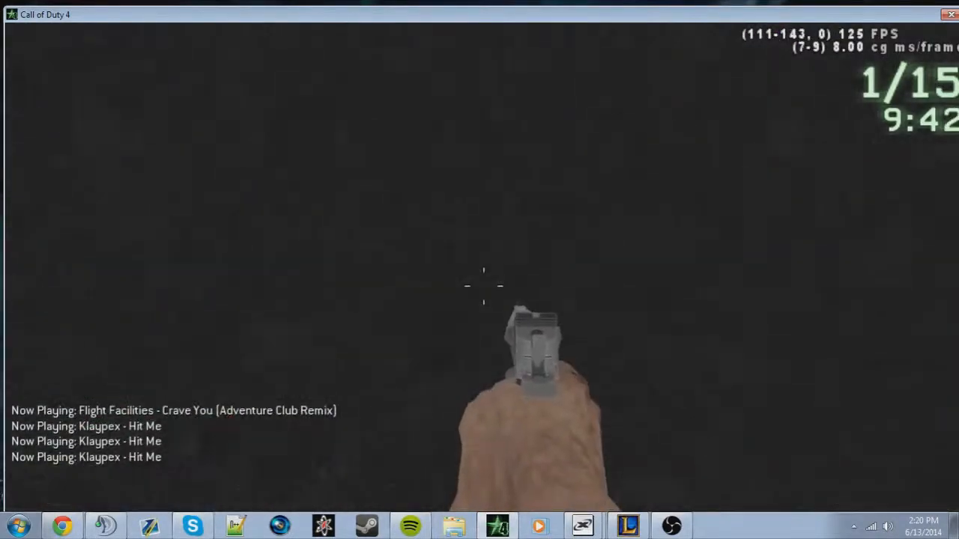
Travel from the music desk onto the pink-edged walkways, toggling noclip along the way
{"action": "key", "text": "n"}
{"action": "key", "text": "n"}
{"action": "key", "text": "n"}
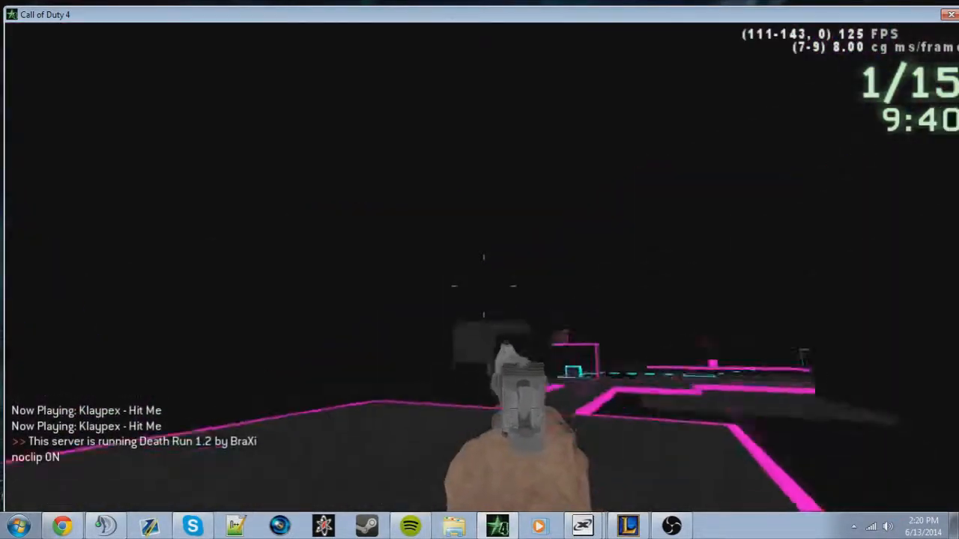
{"action": "key", "text": "w"}
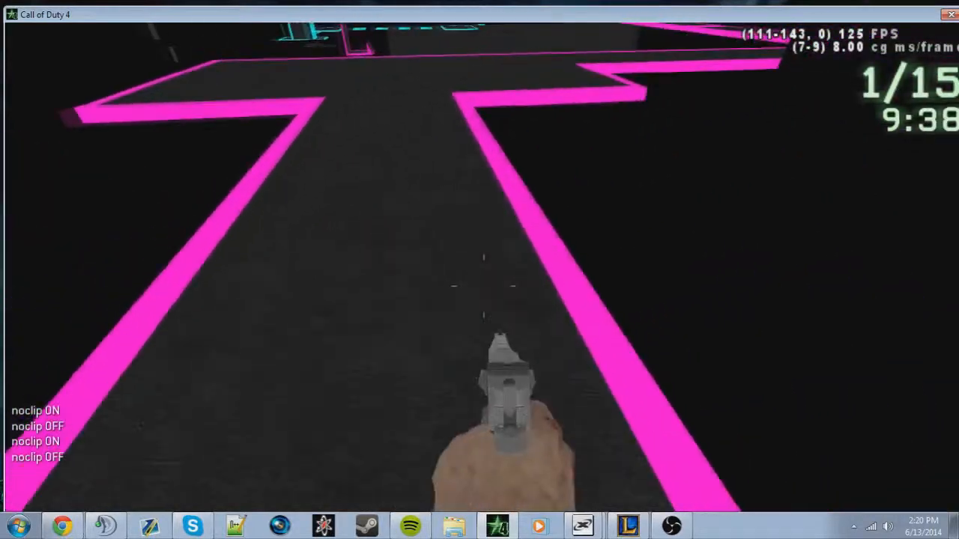
{"action": "key", "text": "w"}
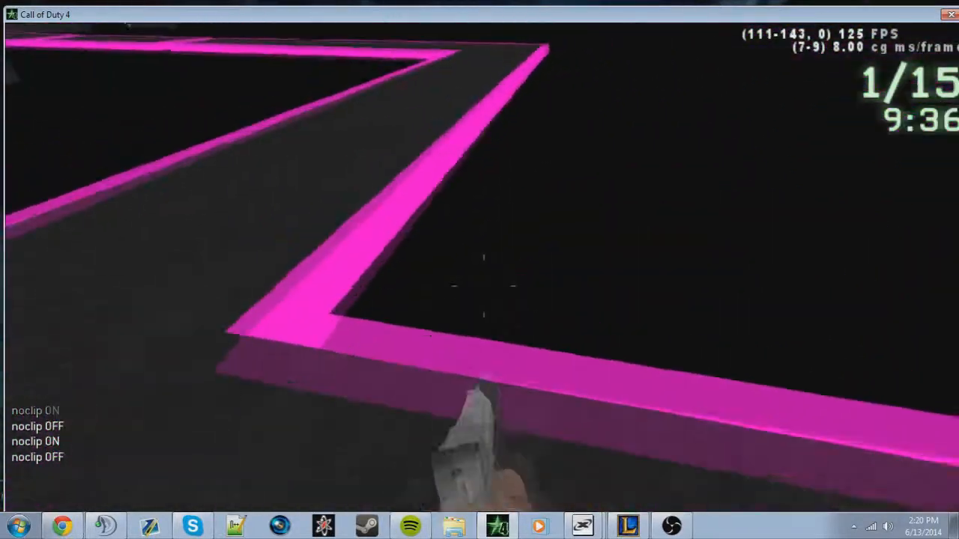
{"action": "key", "text": "n"}
{"action": "key", "text": "w"}
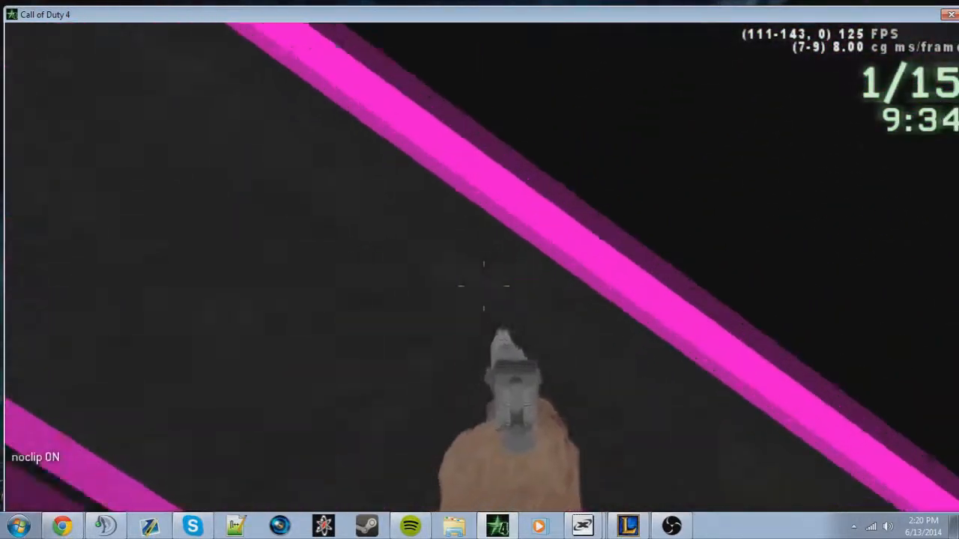
{"action": "key", "text": "n"}
{"action": "key", "text": "w"}
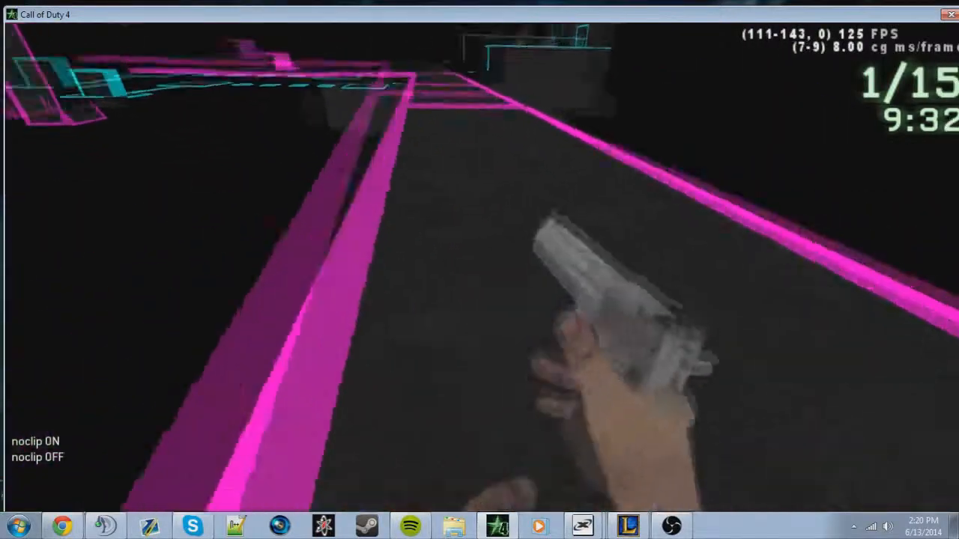
Cross the remaining pink-edged platforms to the pink-framed teleport box with blue markings
{"action": "key", "text": "w"}
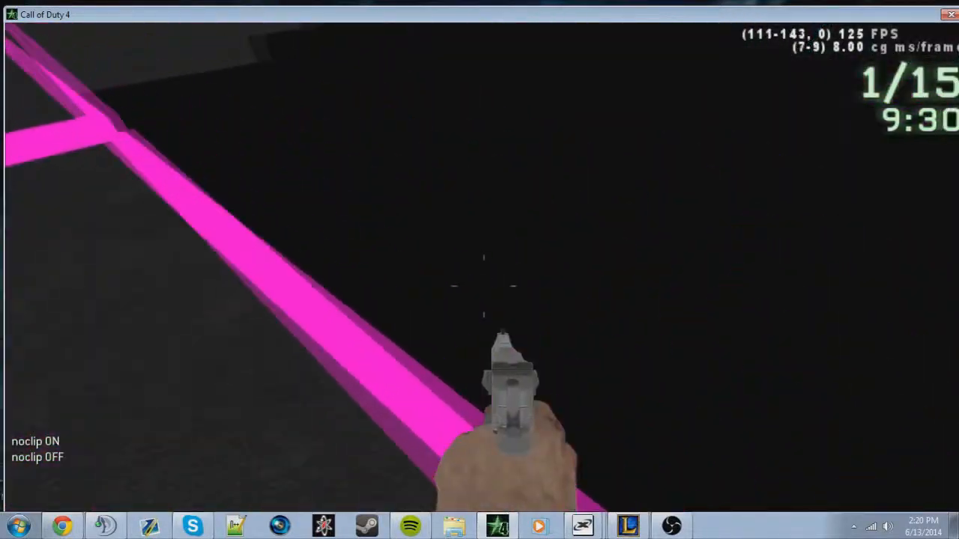
{"action": "key", "text": "w"}
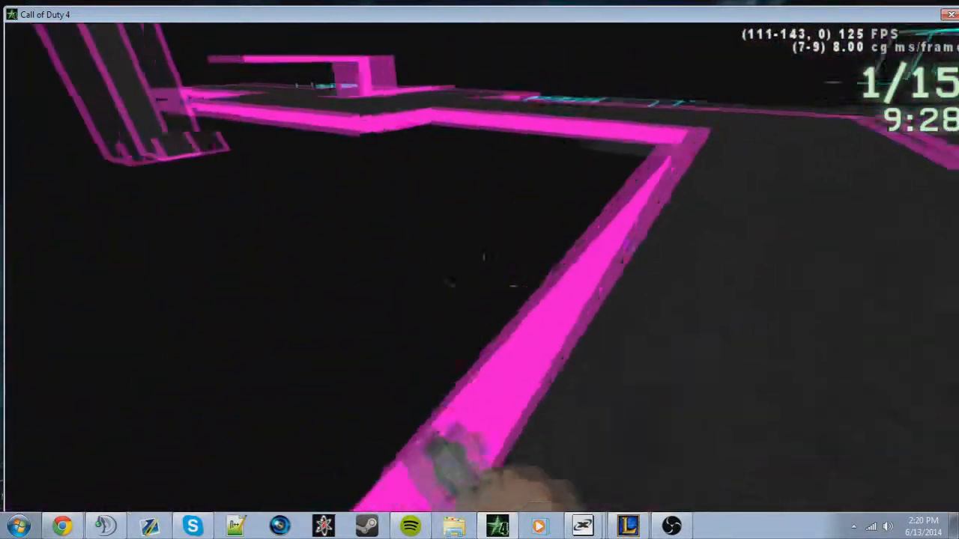
{"action": "key", "text": "w"}
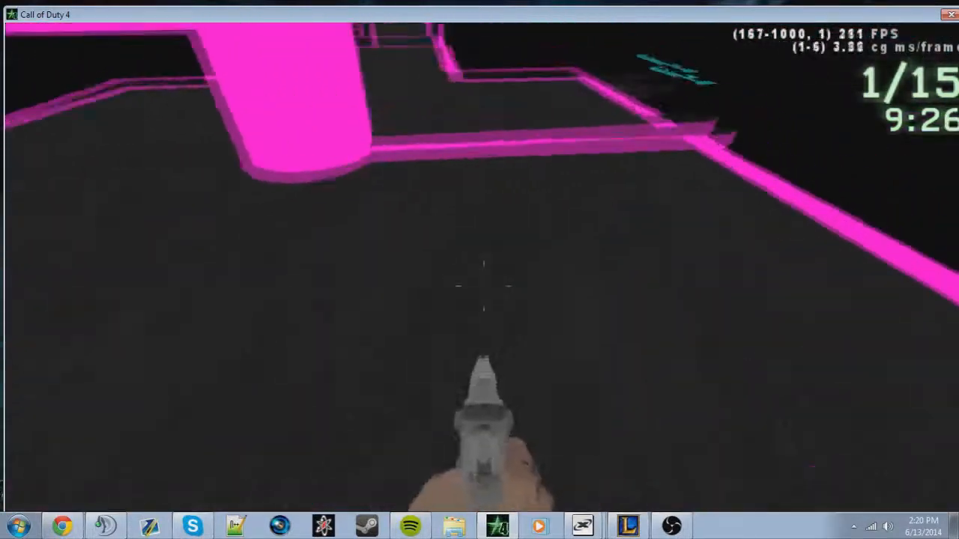
{"action": "key", "text": "w"}
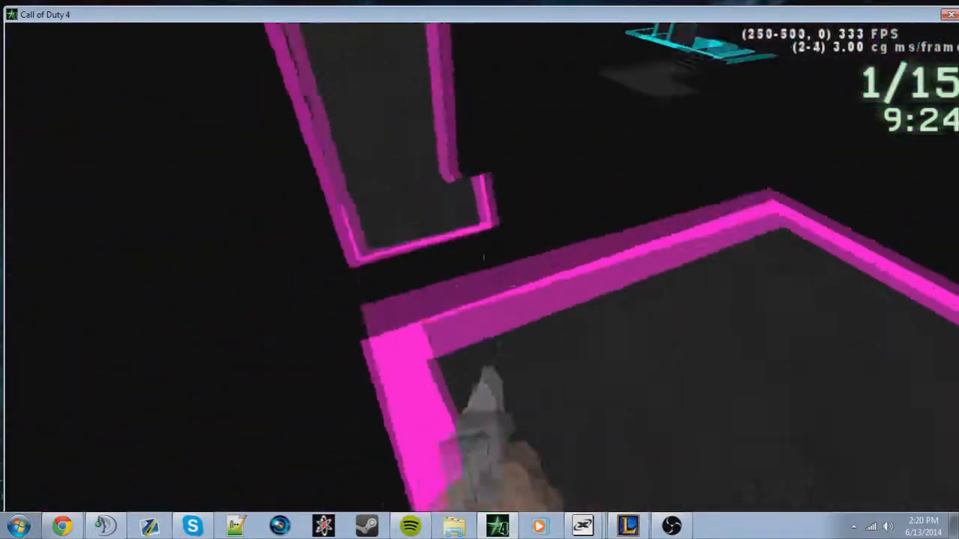
{"action": "key", "text": "w"}
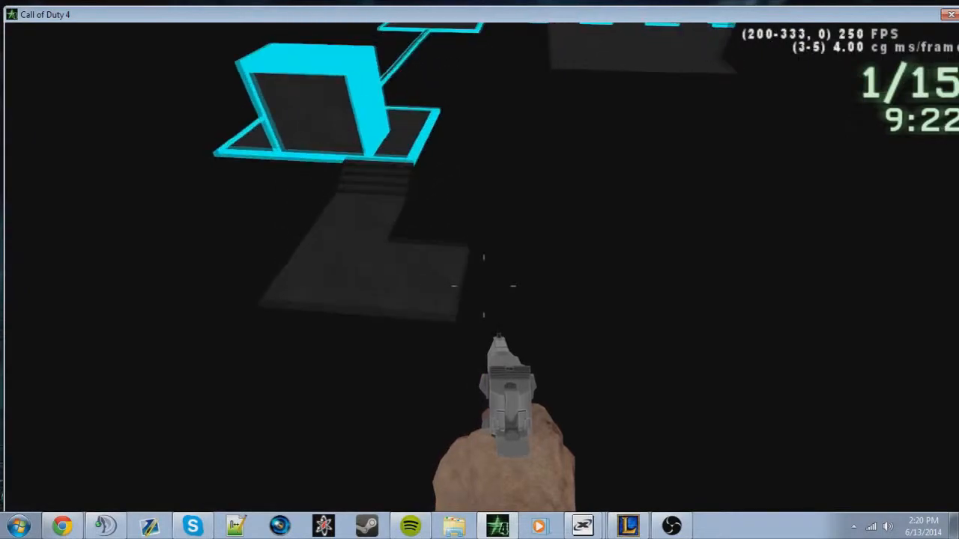
{"action": "key", "text": "w"}
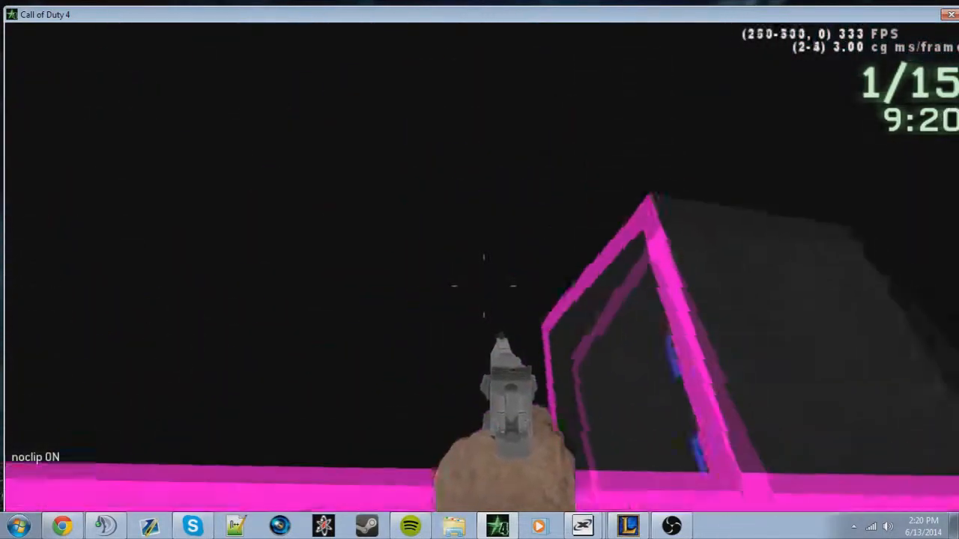
Turn noclip off at the pink-framed box and enter the teleport to reach the cyan section
{"action": "key", "text": "n"}
{"action": "key", "text": "n"}
{"action": "key", "text": "n"}
{"action": "key", "text": "w"}
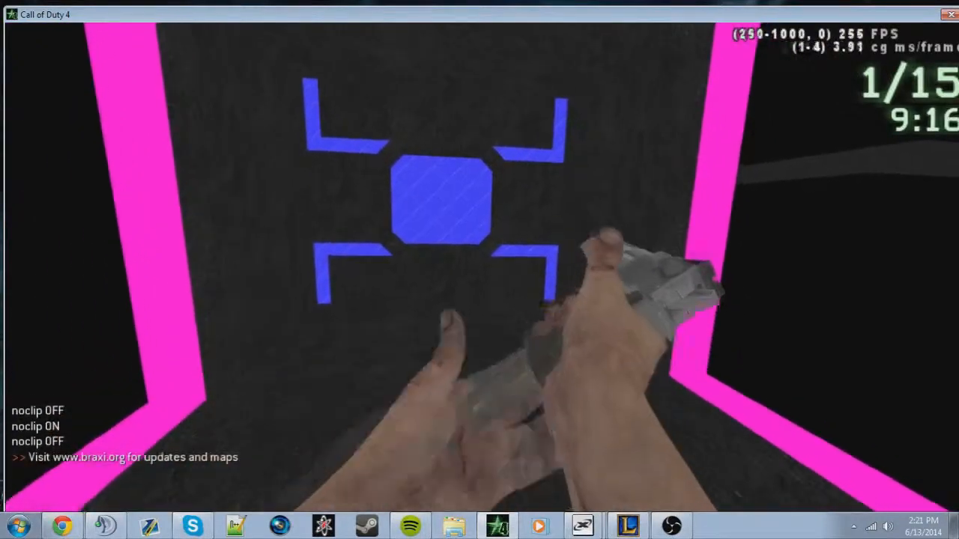
{"action": "key", "text": "w"}
{"action": "key", "text": "d"}
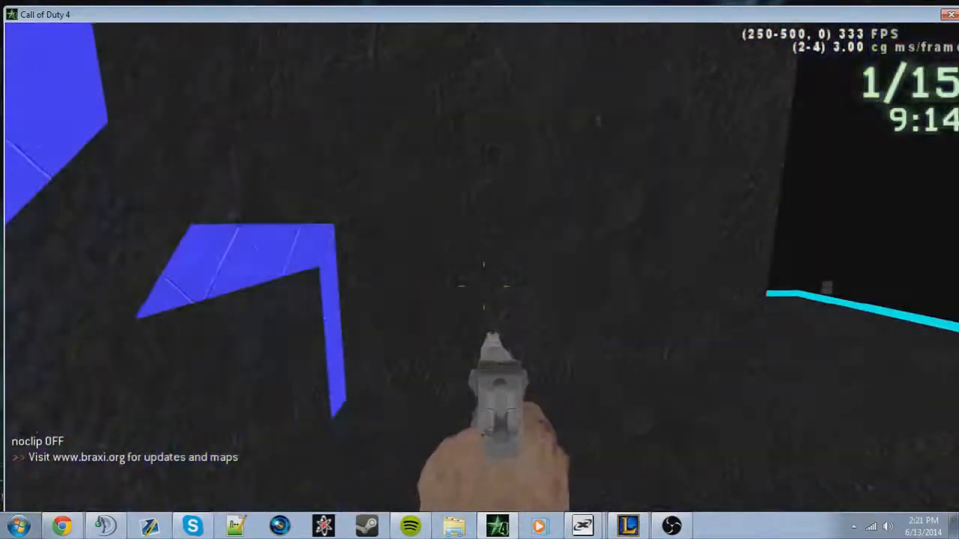
{"action": "key", "text": "w"}
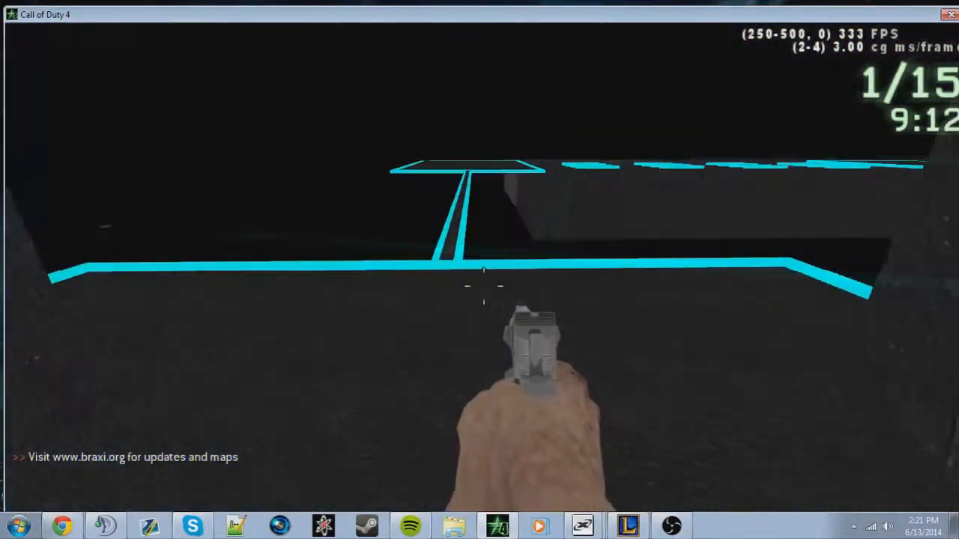
Cross the narrow cyan beam and the rows of floating bars to the large cyan-edged platform
{"action": "key", "text": "w"}
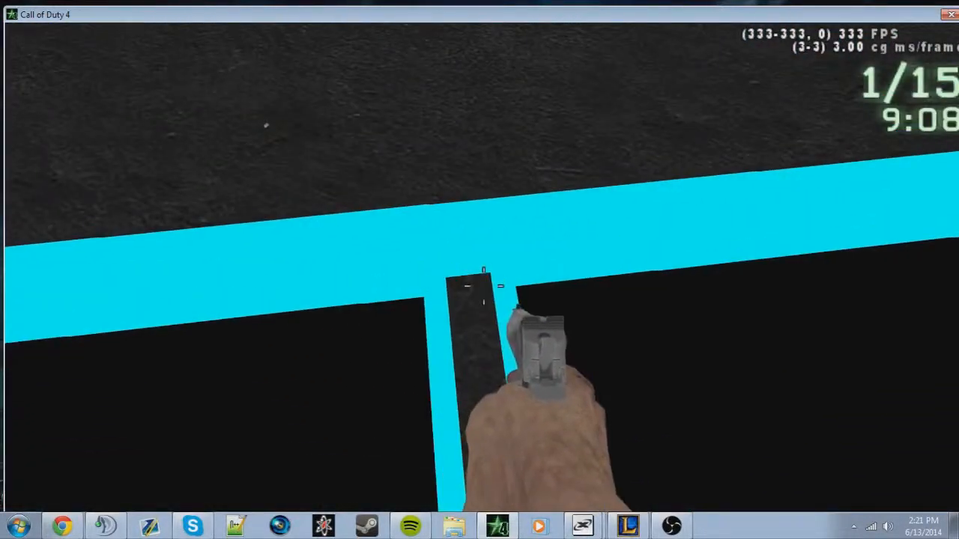
{"action": "key", "text": "w"}
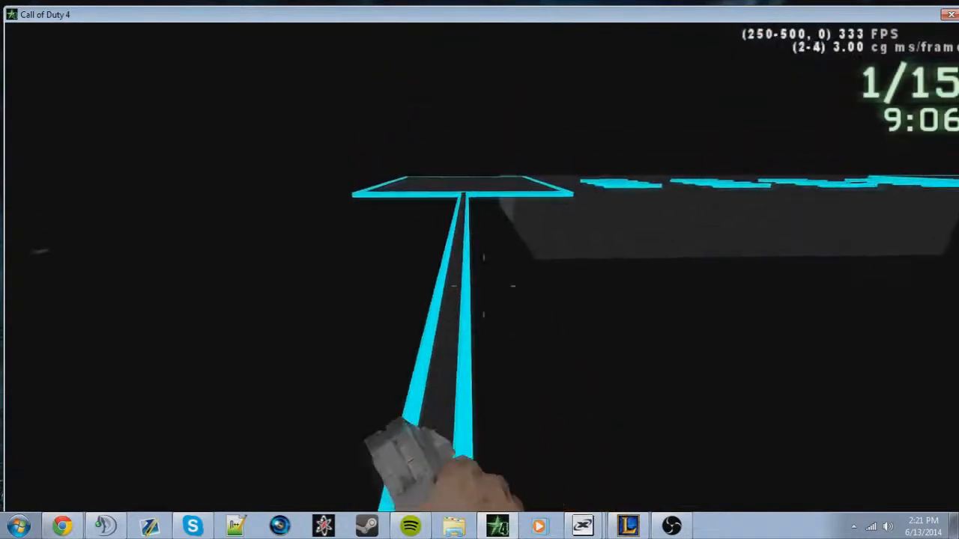
{"action": "key", "text": "w"}
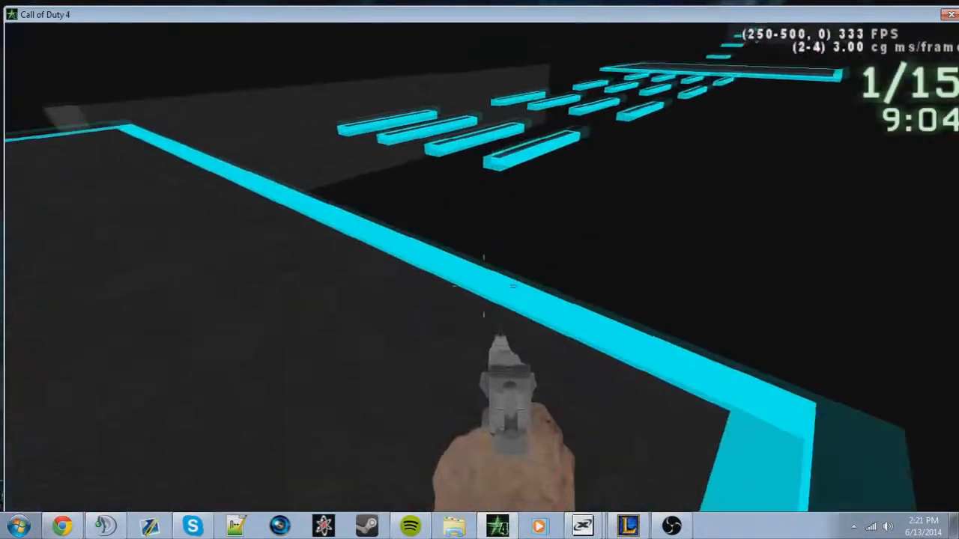
{"action": "key", "text": "w"}
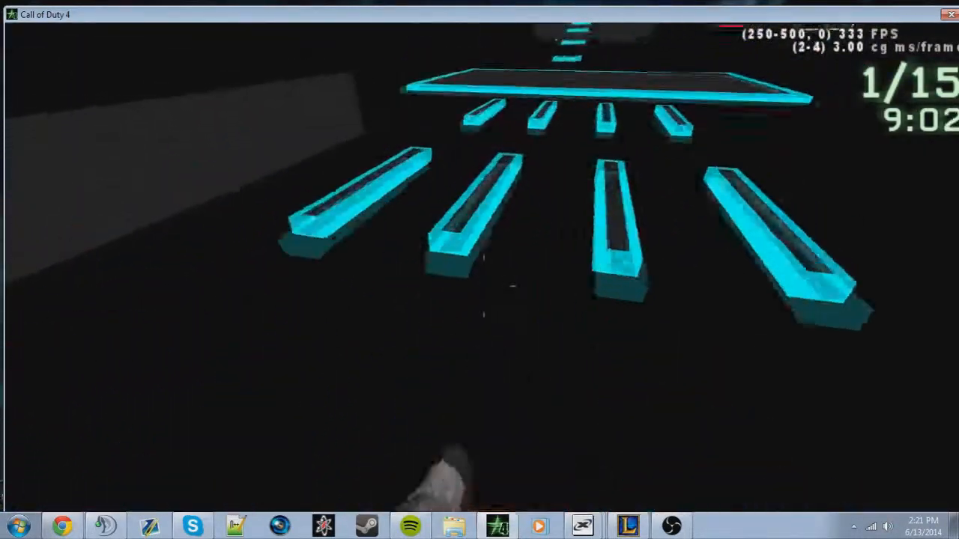
{"action": "key", "text": "w"}
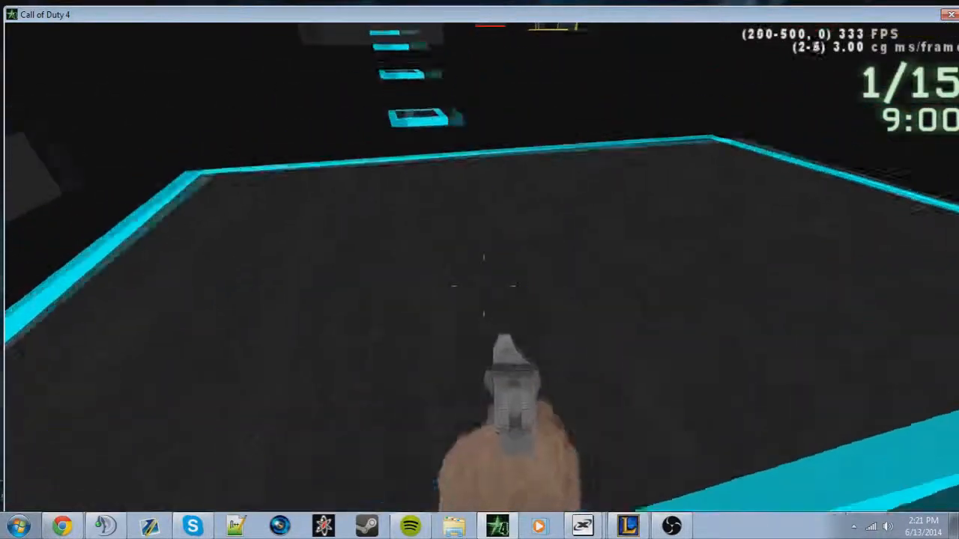
Jump along the small floating cyan platforms and continue to the area with cyan-framed openings
{"action": "key", "text": "w"}
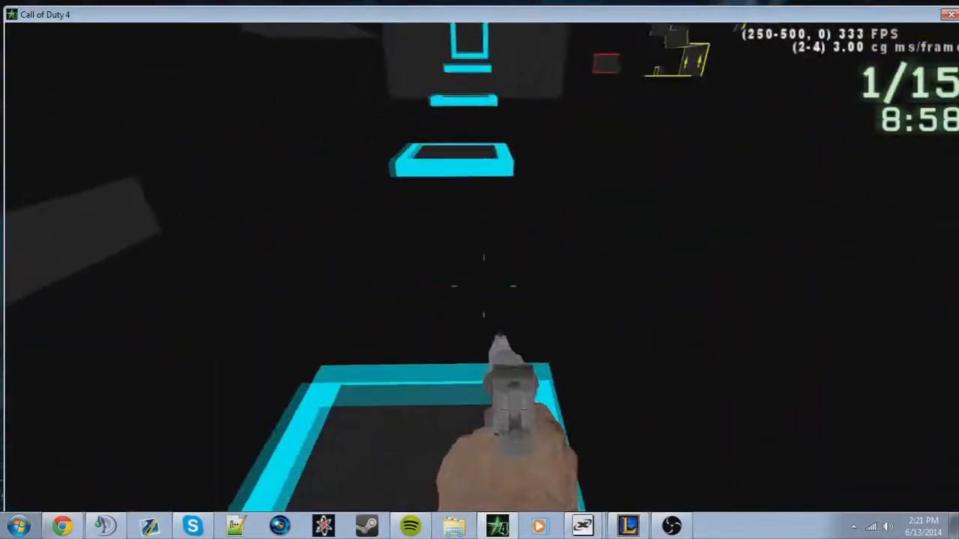
{"action": "key", "text": "w"}
{"action": "key", "text": "space"}
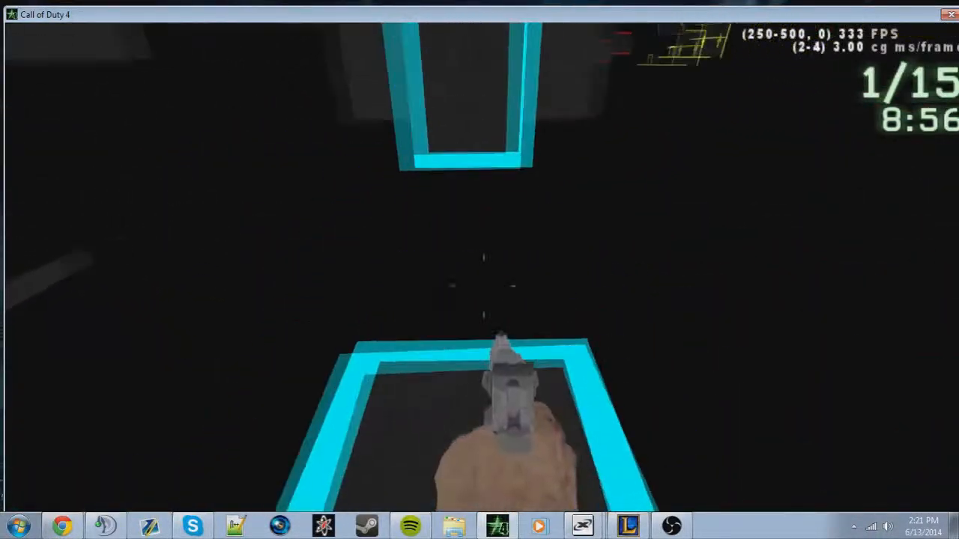
{"action": "key", "text": "w"}
{"action": "key", "text": "space"}
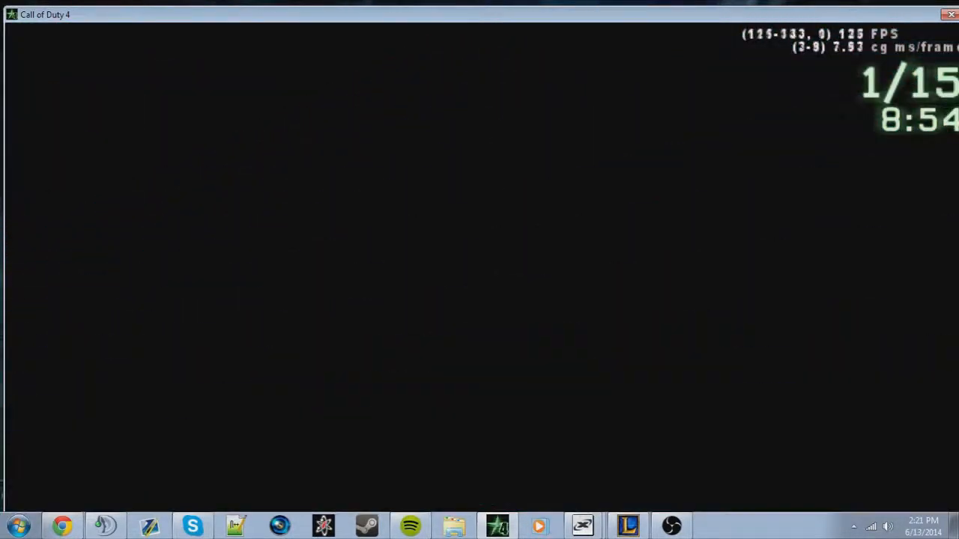
{"action": "key", "text": "w"}
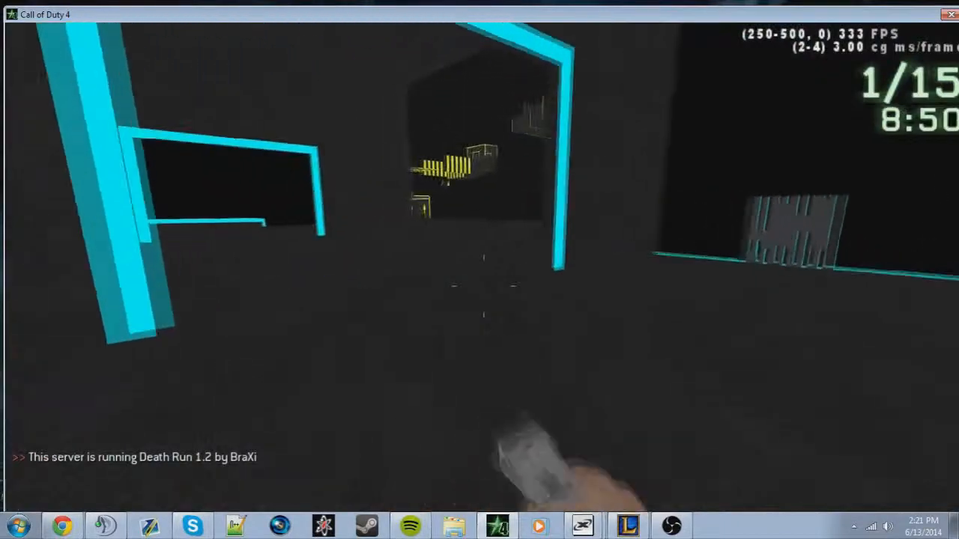
Leave the running match and show the Windows desktop
{"action": "key", "text": "Escape"}
{"action": "left_click", "coordinate": [383, 314]}
{"action": "left_click", "coordinate": [422, 302]}
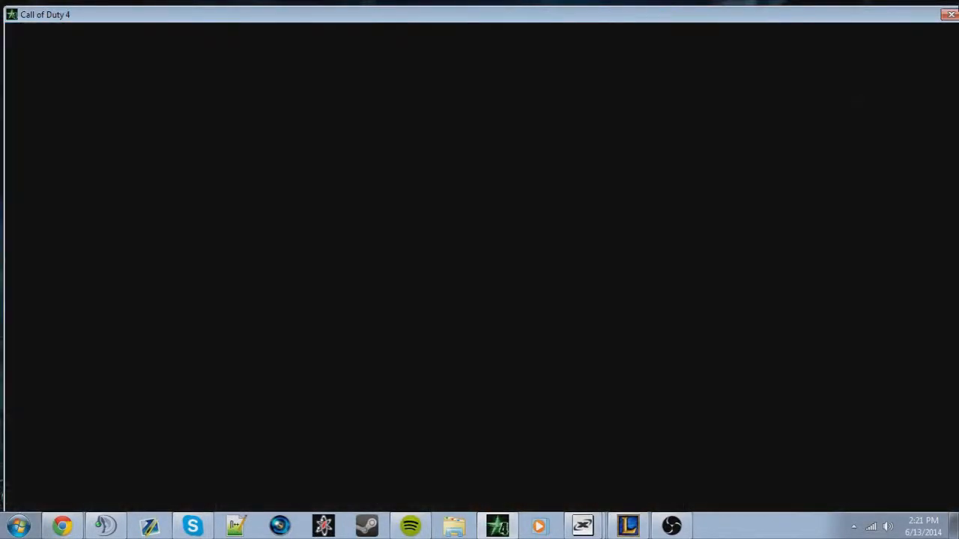
{"action": "key", "text": "super+d"}
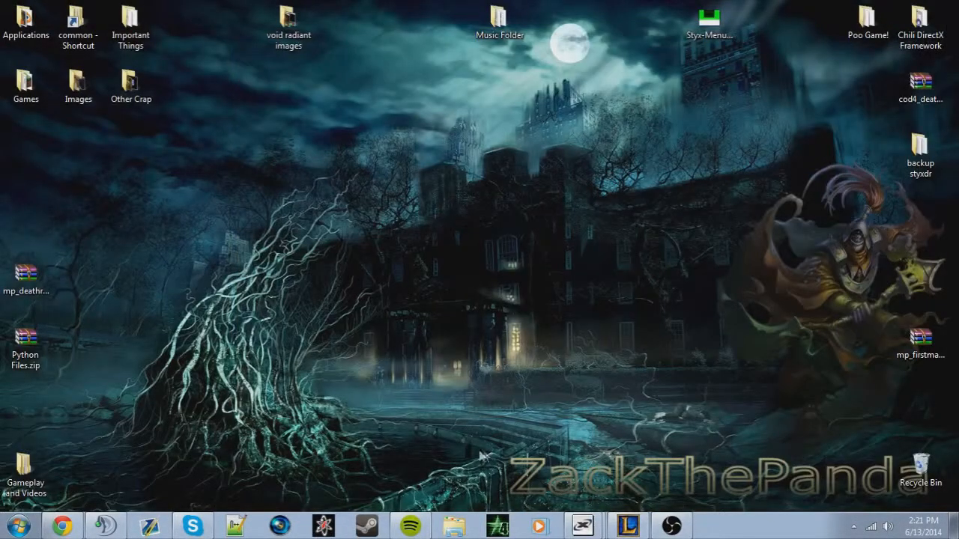